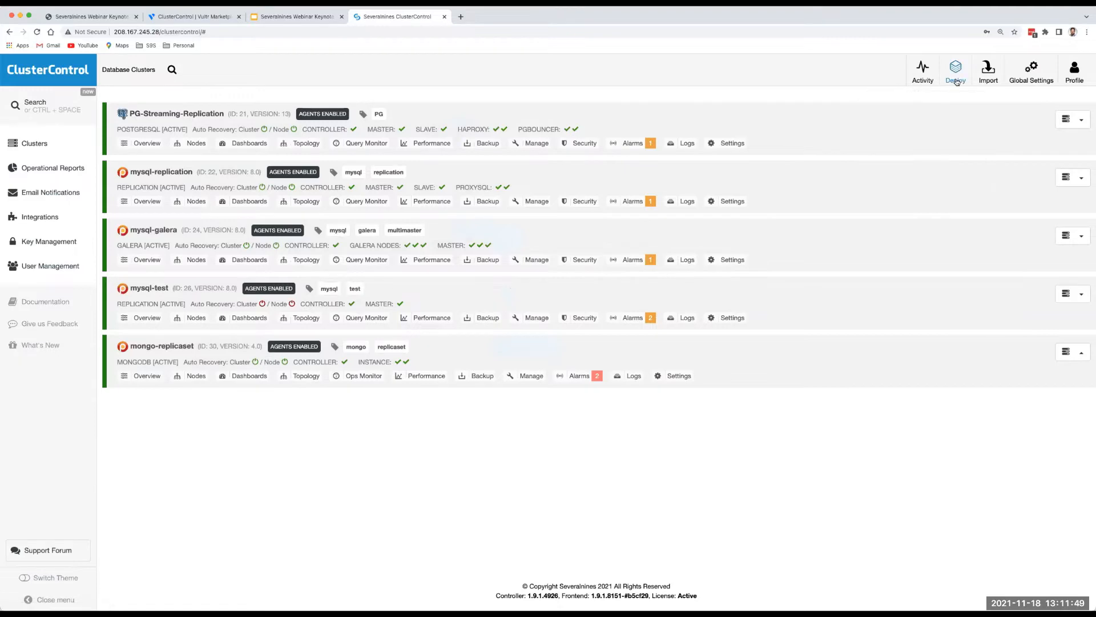
Open the Deploy / Import Cluster chooser from the top toolbar.
left_click(956, 76)
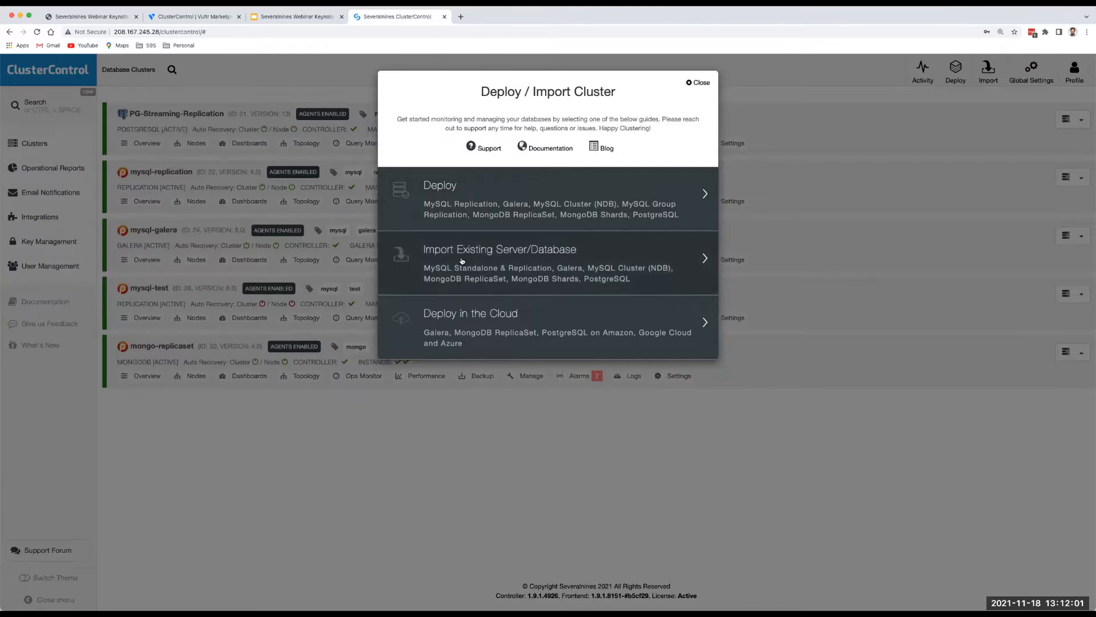
Set up a MySQL Galera deployment with SSH user root and cluster name galera, trying MariaDB vendor.
left_click(459, 211)
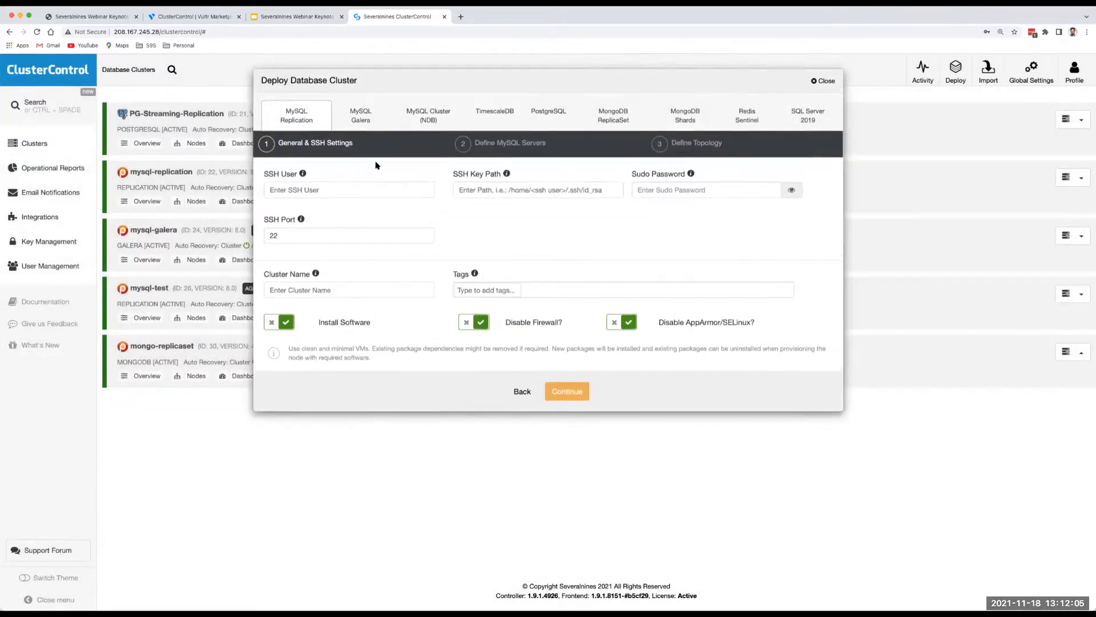
left_click(361, 120)
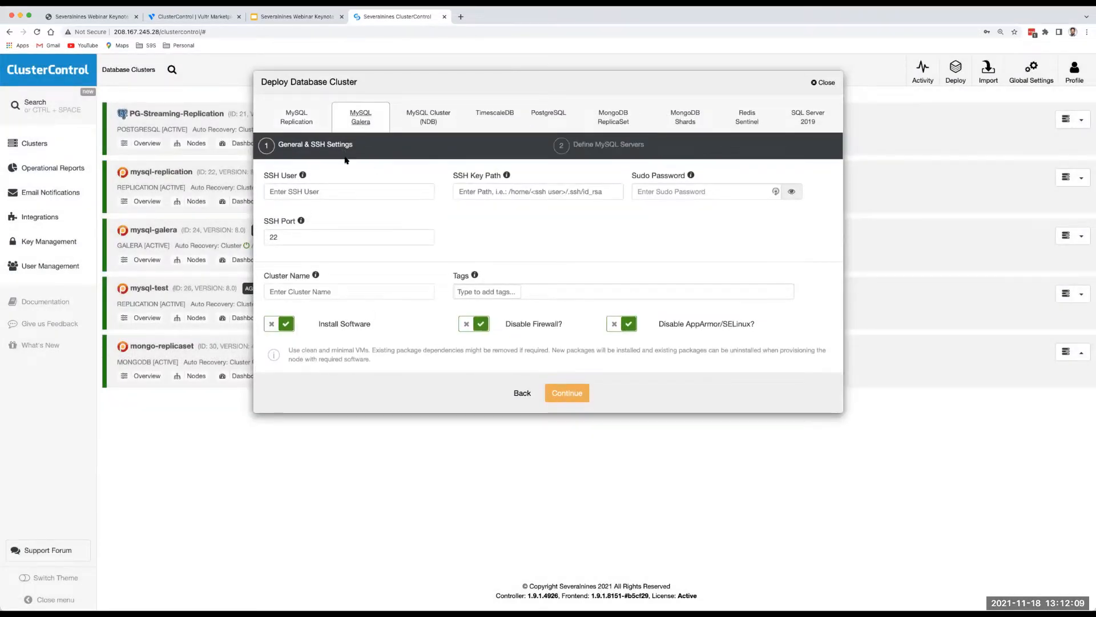
left_click(336, 187)
type("root")
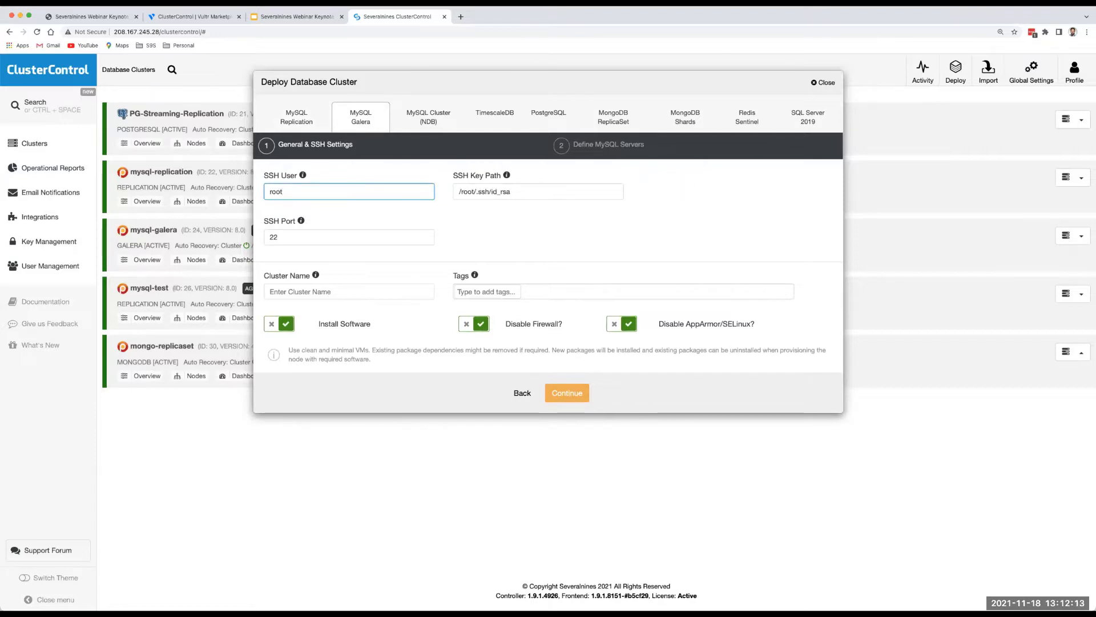
key("Tab")
key("Tab")
key("Tab")
type("ga")
type("lear")
key("BackSpace")
type("ra")
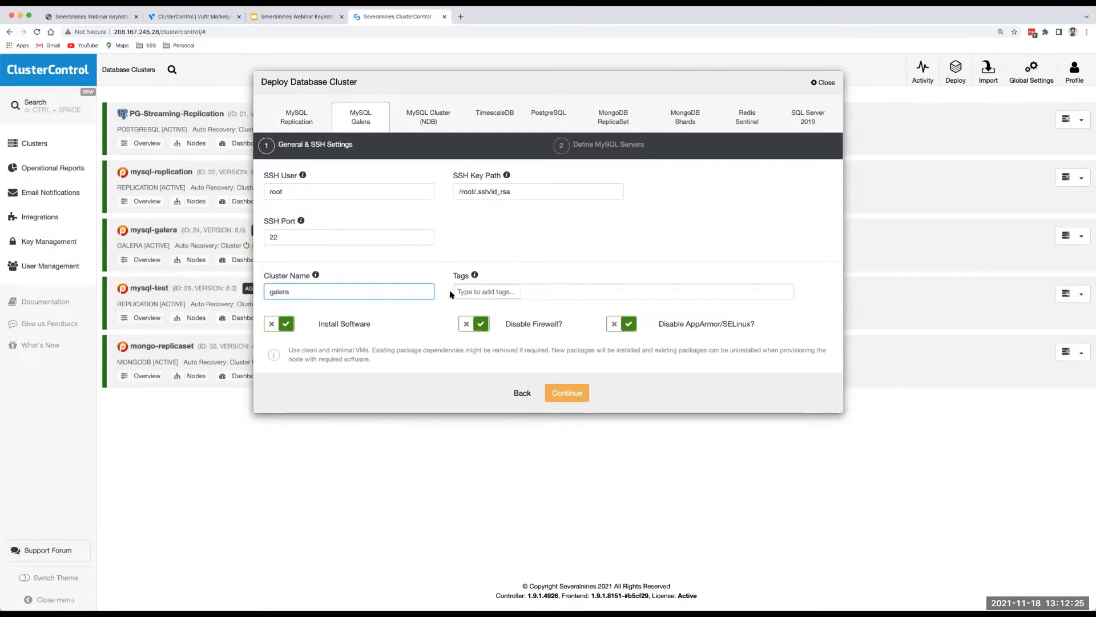
left_click(568, 394)
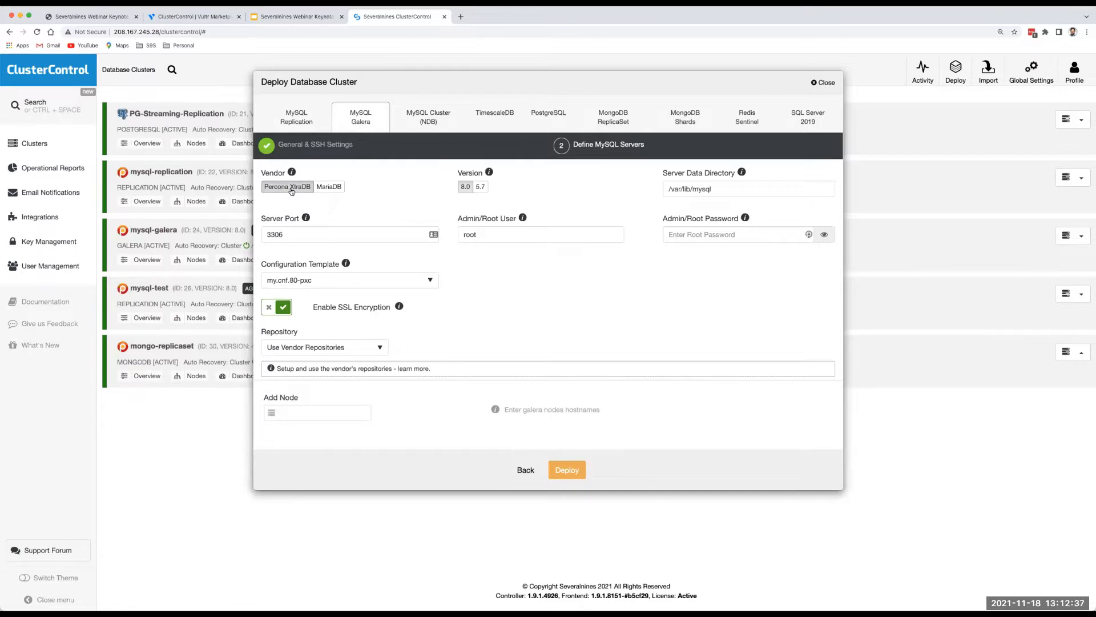
left_click(325, 191)
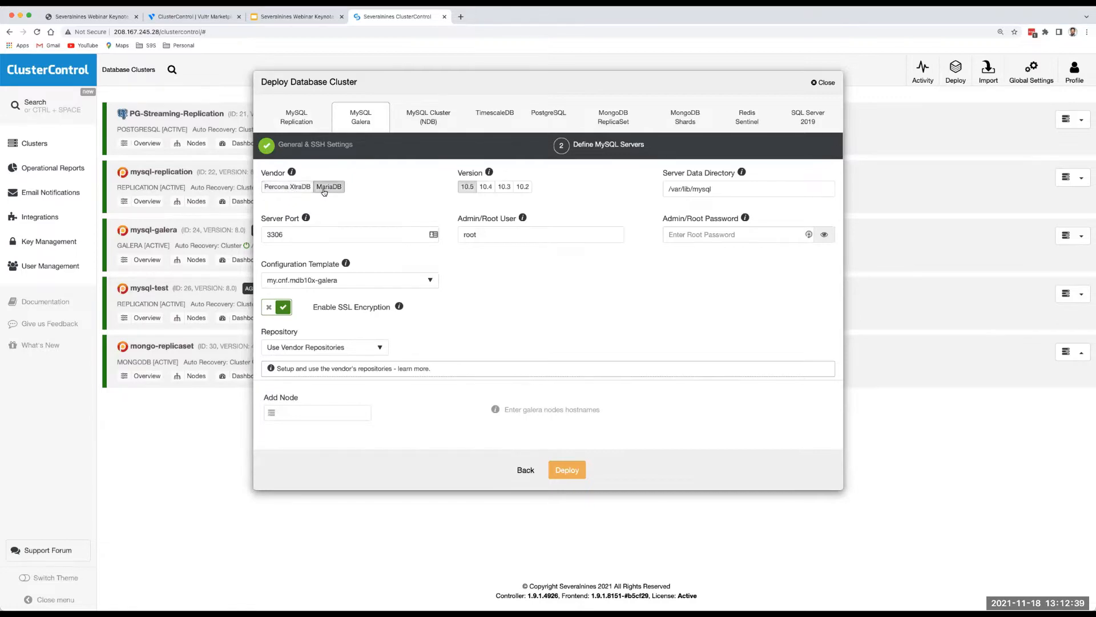
Switch the vendor back to Percona XtraDB 8.0 and paste in the admin root password.
left_click(293, 188)
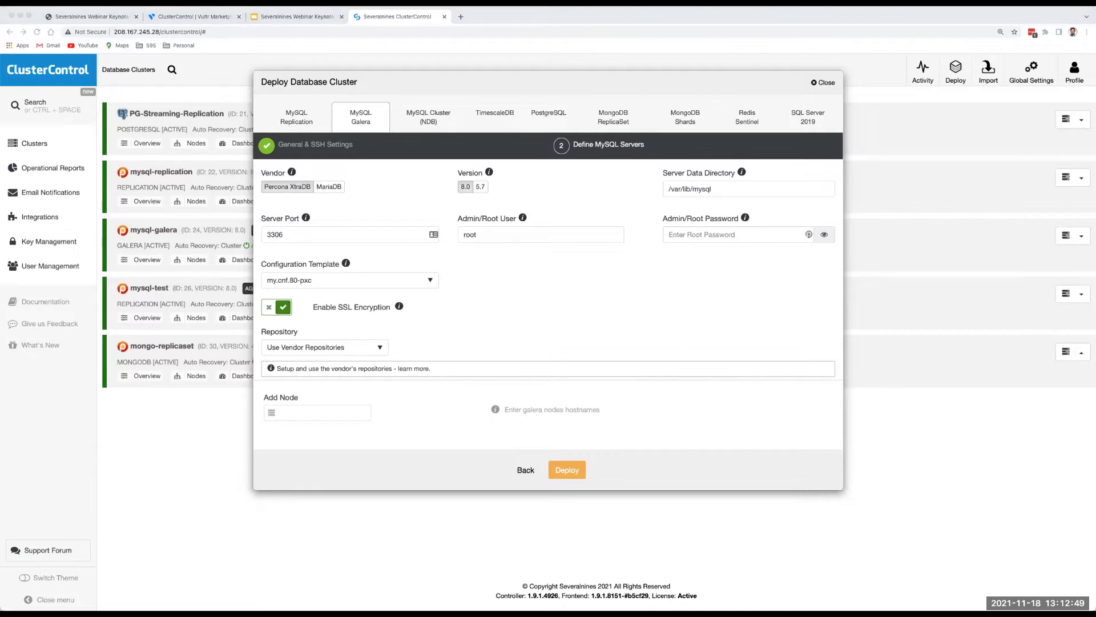
left_click(692, 234)
left_click(692, 234)
key("super+v")
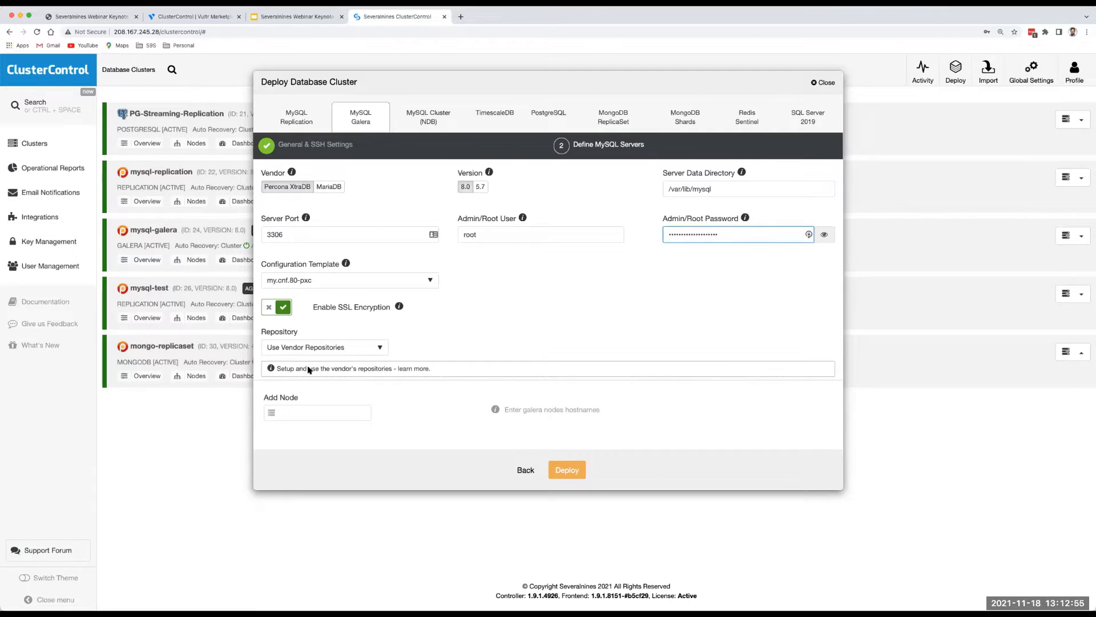
Enter galera-nd-1 as the first node hostname.
left_click(309, 412)
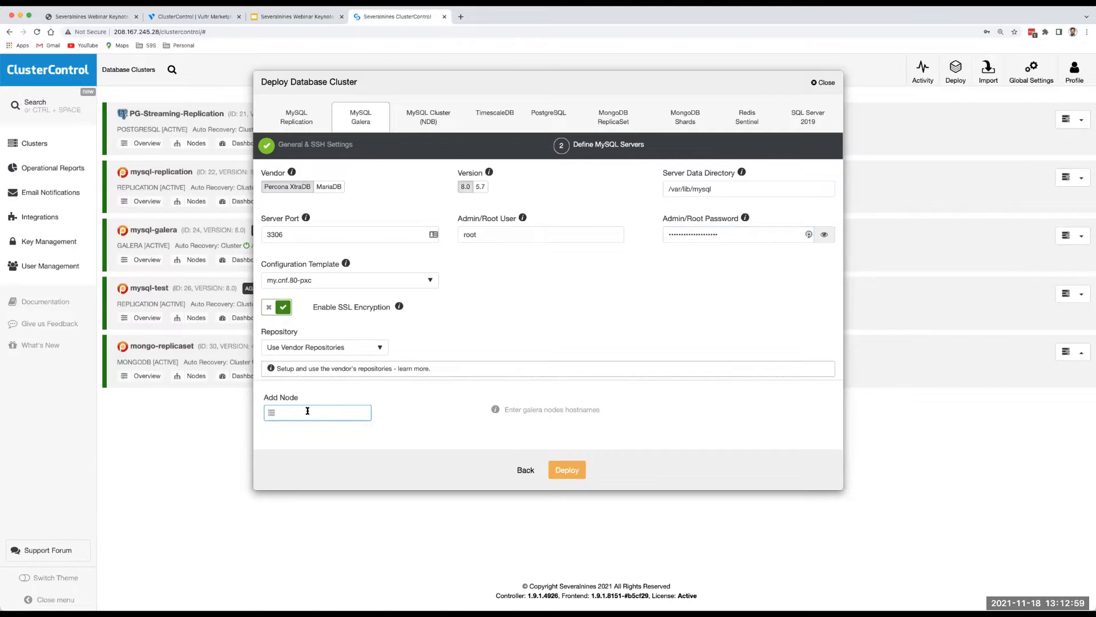
key("super+Tab")
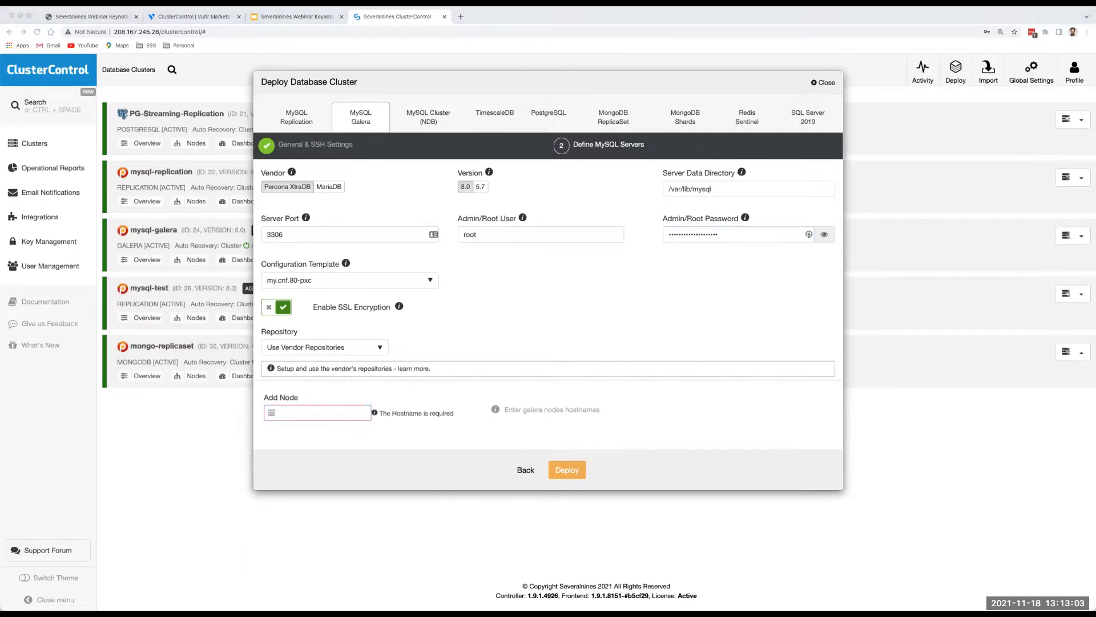
left_click(327, 411)
type("galera-nd-1")
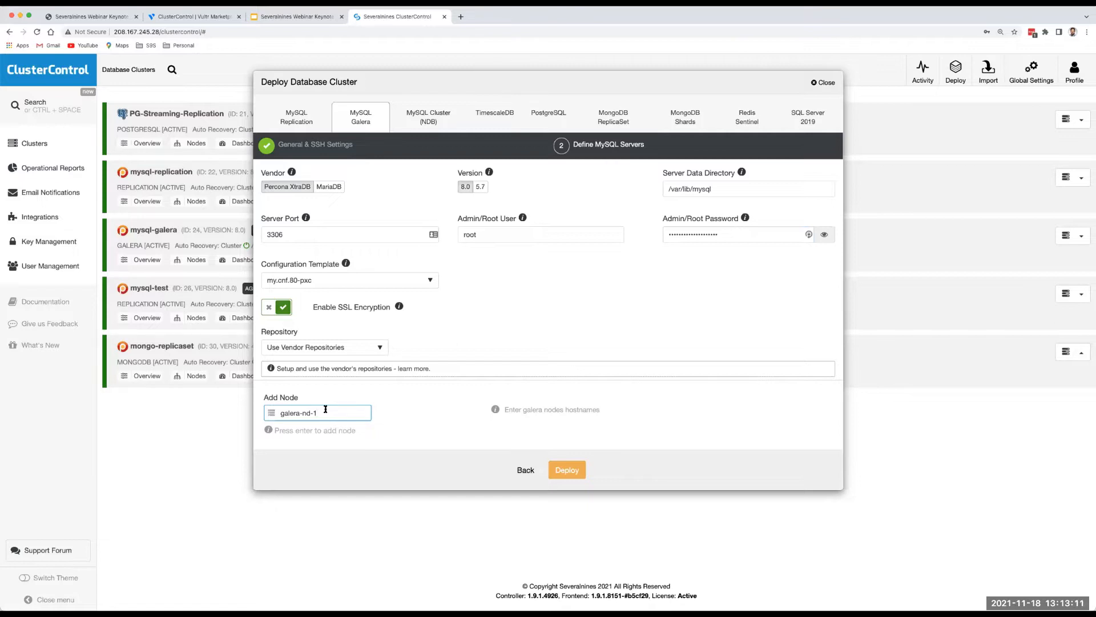
Add nodes galera-nd-1, galera-nd-2 and galera-nd-3, then deploy the three-node Galera cluster.
key("Return")
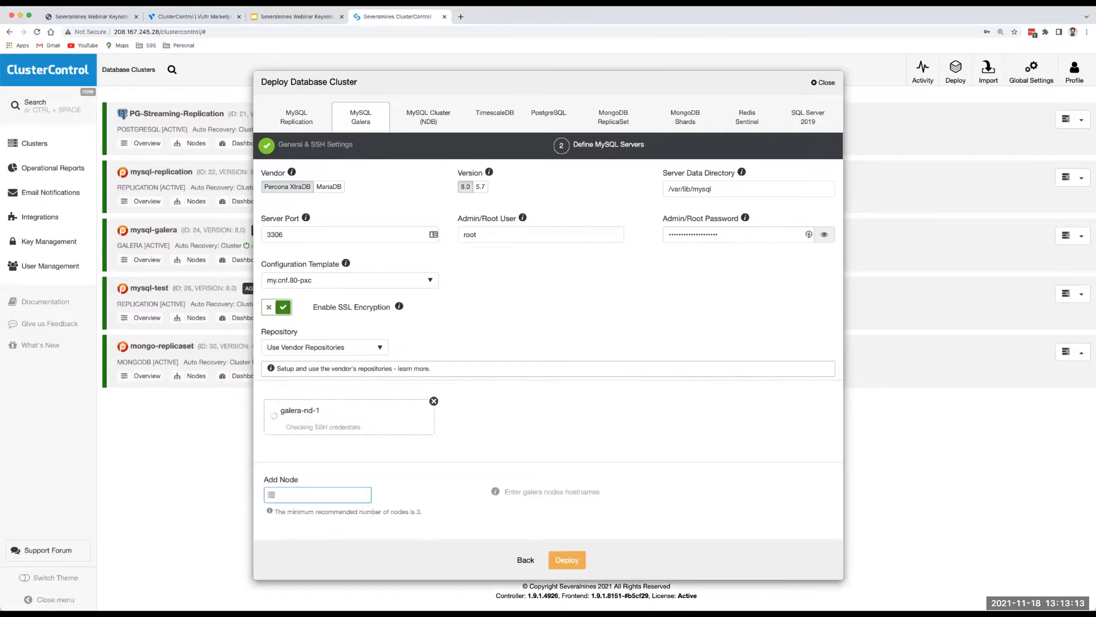
type("galera-nd-")
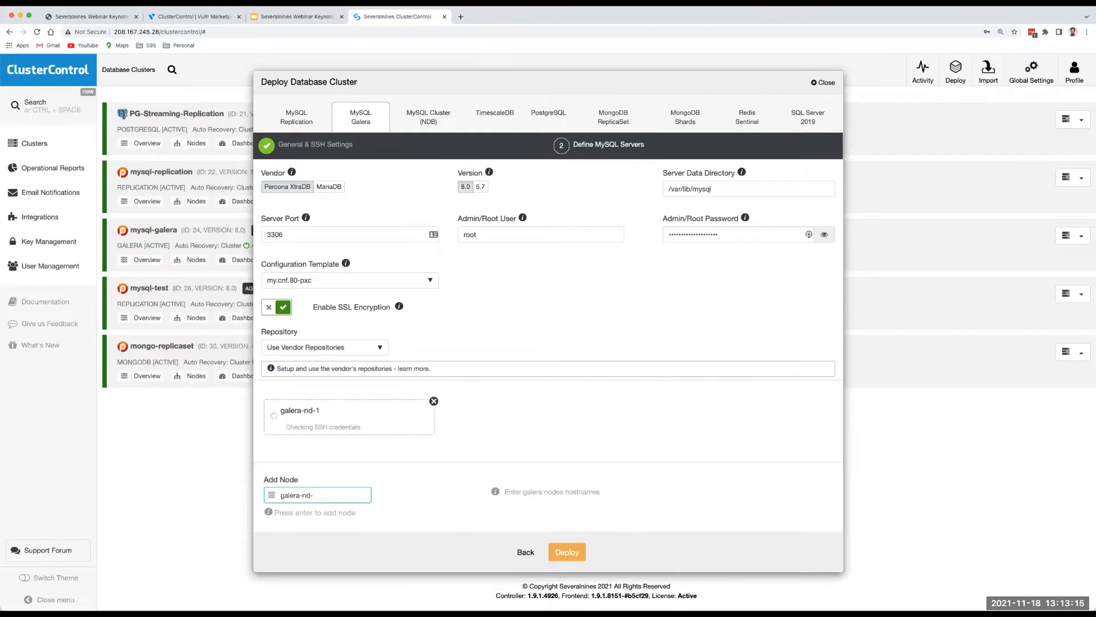
type("2")
key("Return")
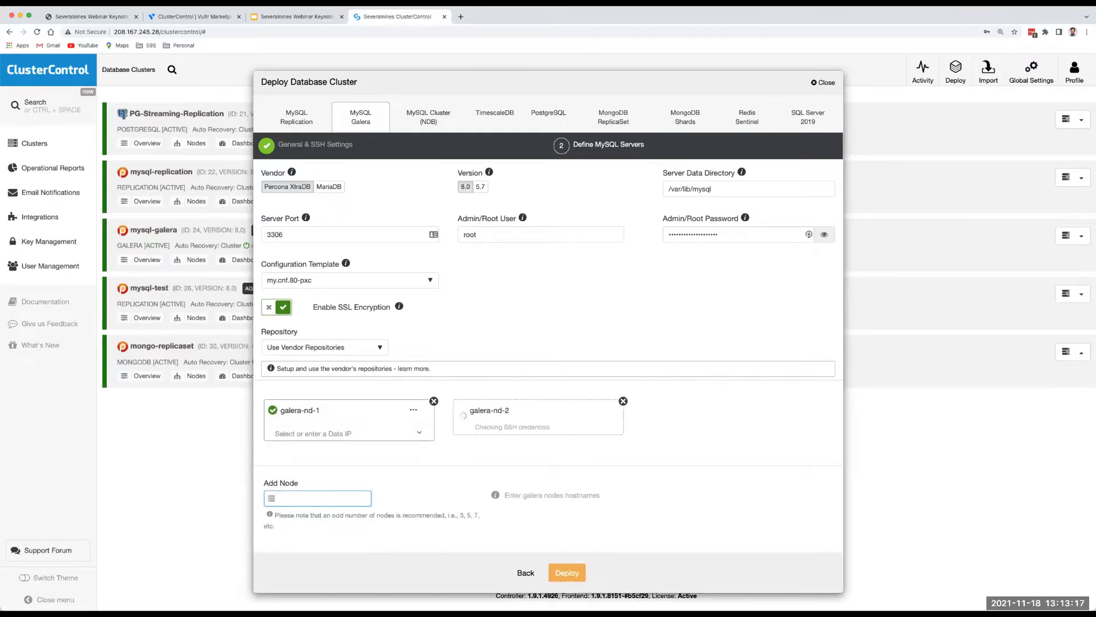
type("galera-nd-3")
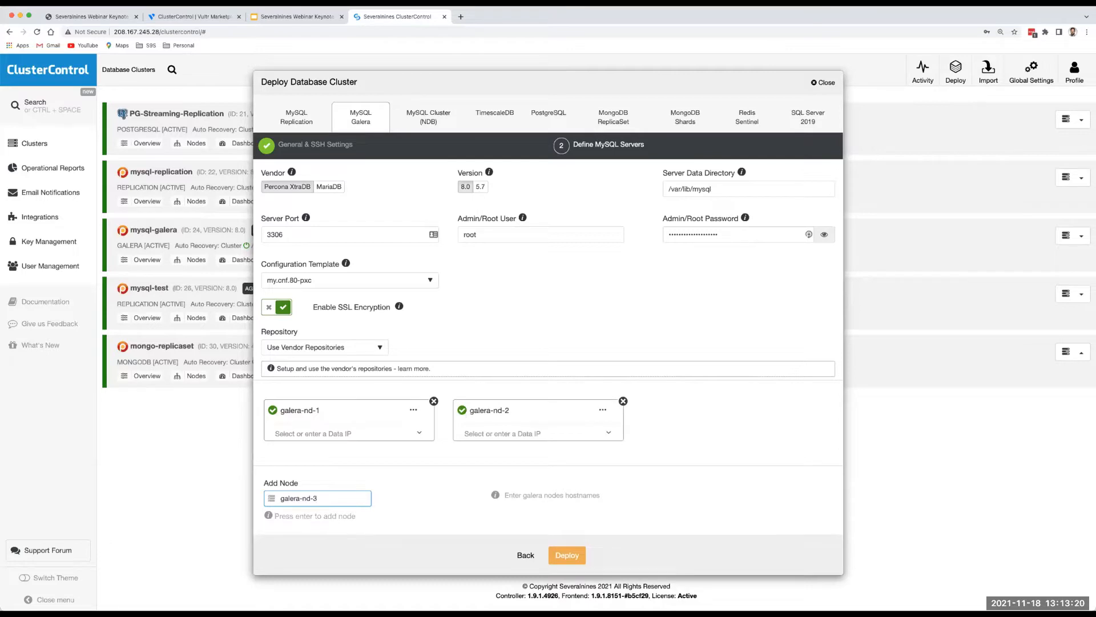
key("Return")
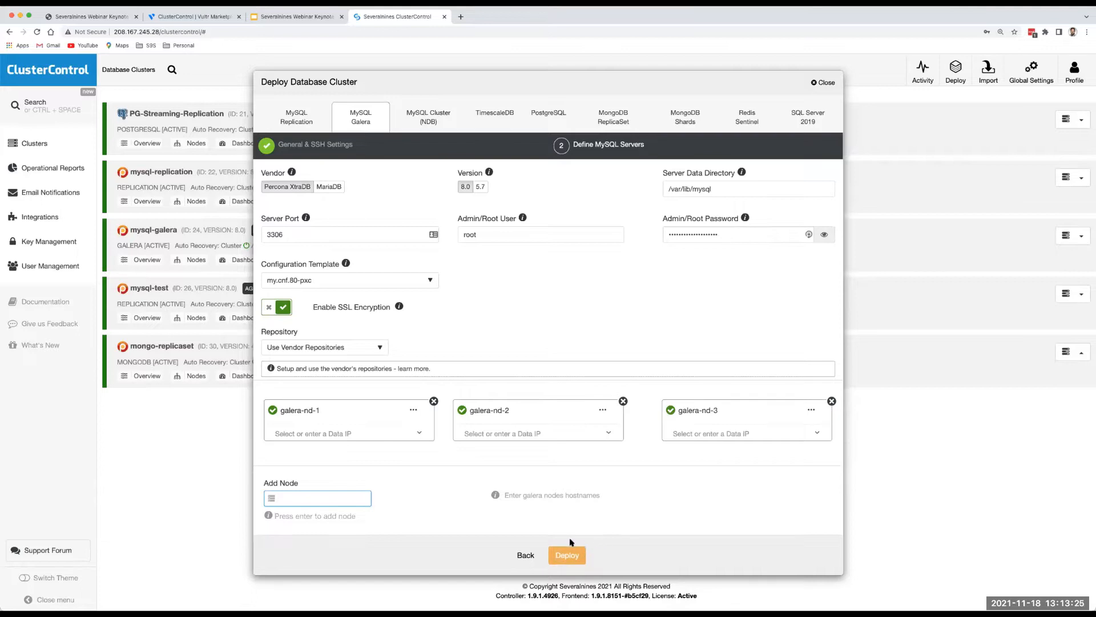
left_click(571, 554)
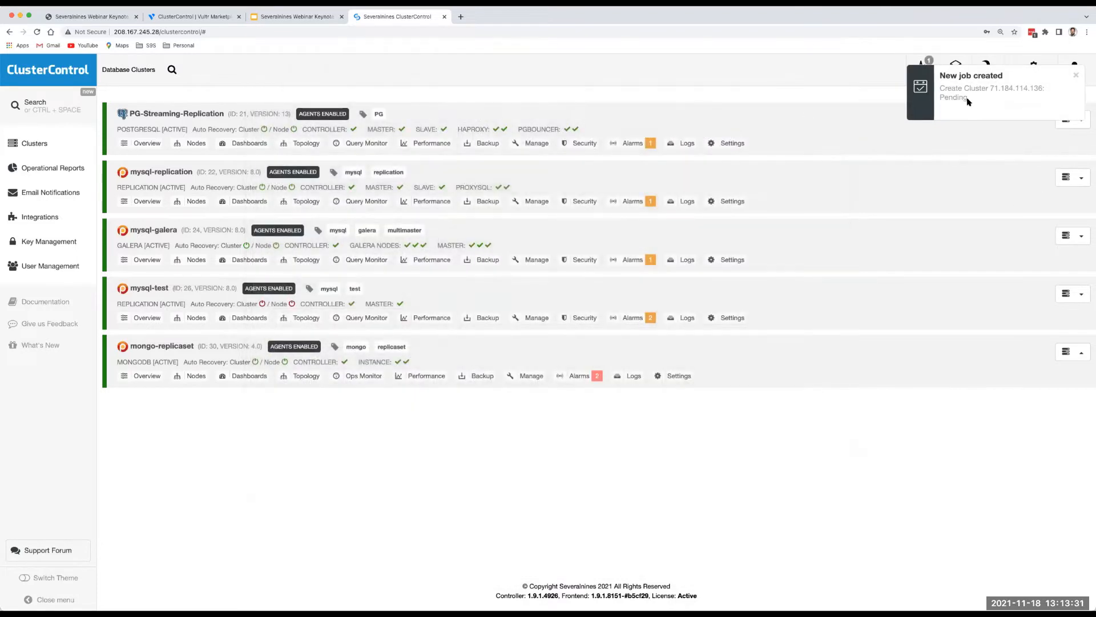
Dismiss the save-password prompt and job notification, then view the Create Cluster job's full log.
left_click(1003, 152)
left_click(1075, 75)
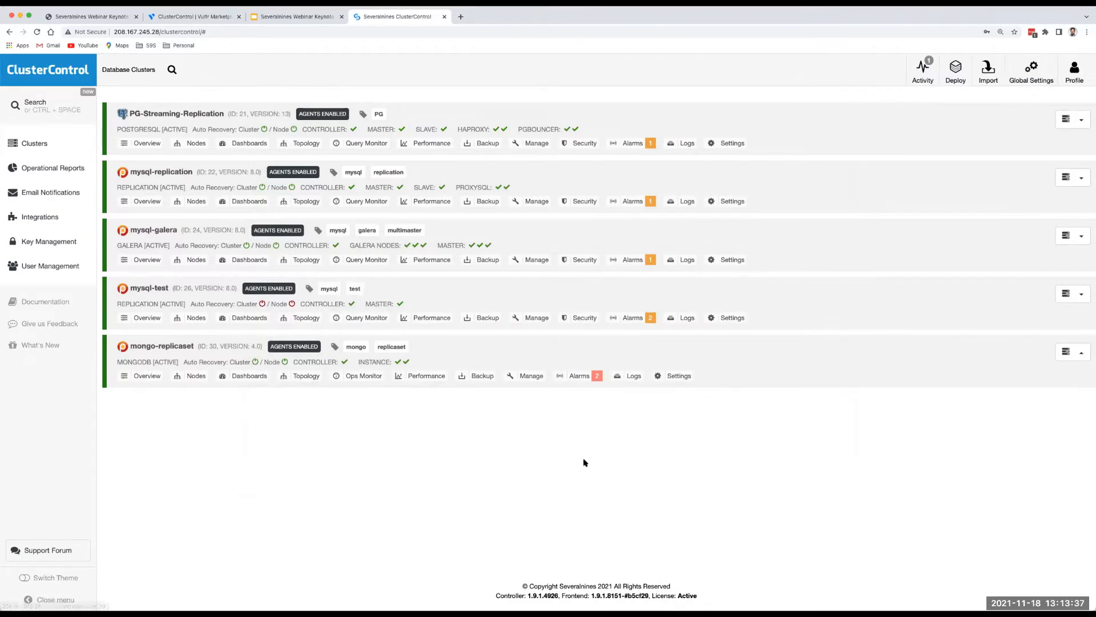
left_click(923, 71)
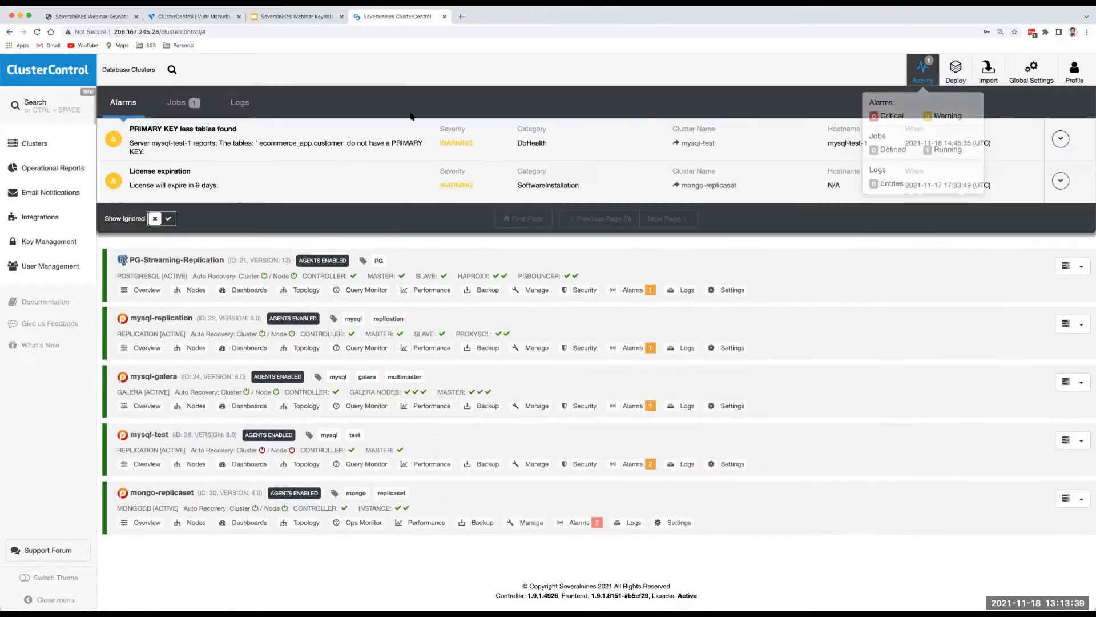
left_click(181, 103)
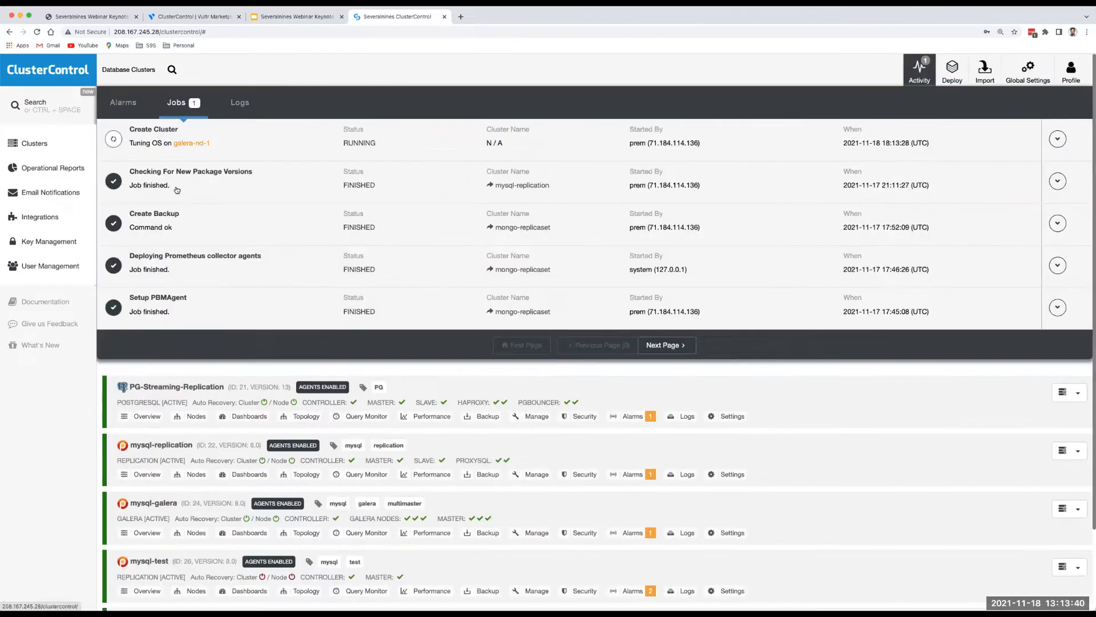
left_click(164, 150)
left_click(170, 254)
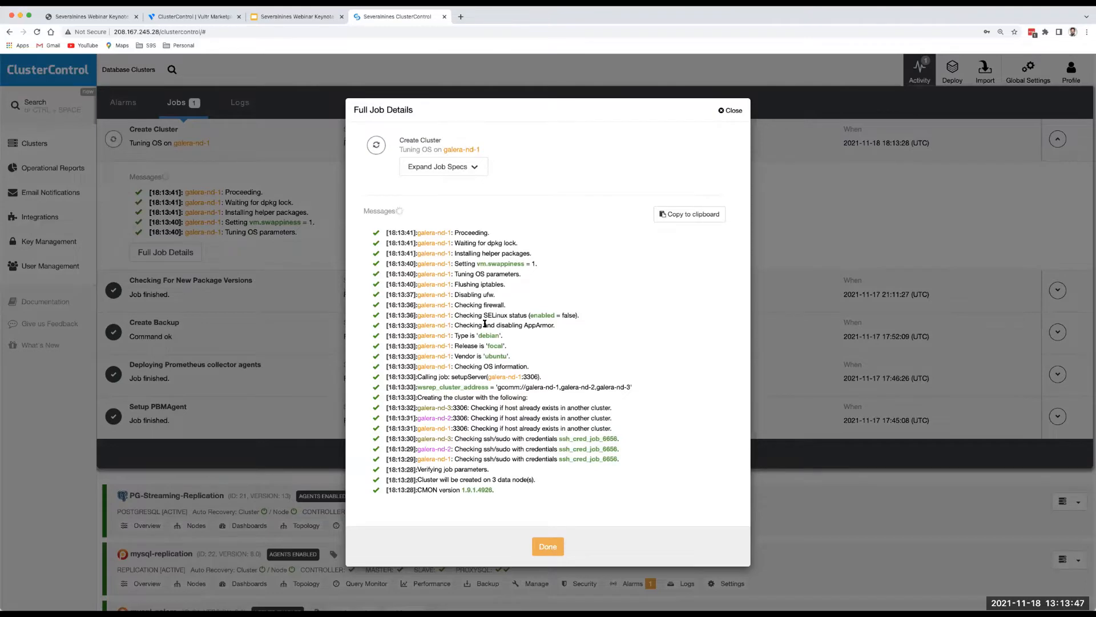
Close the job details and activity summary, and start deploying another database cluster.
left_click(730, 111)
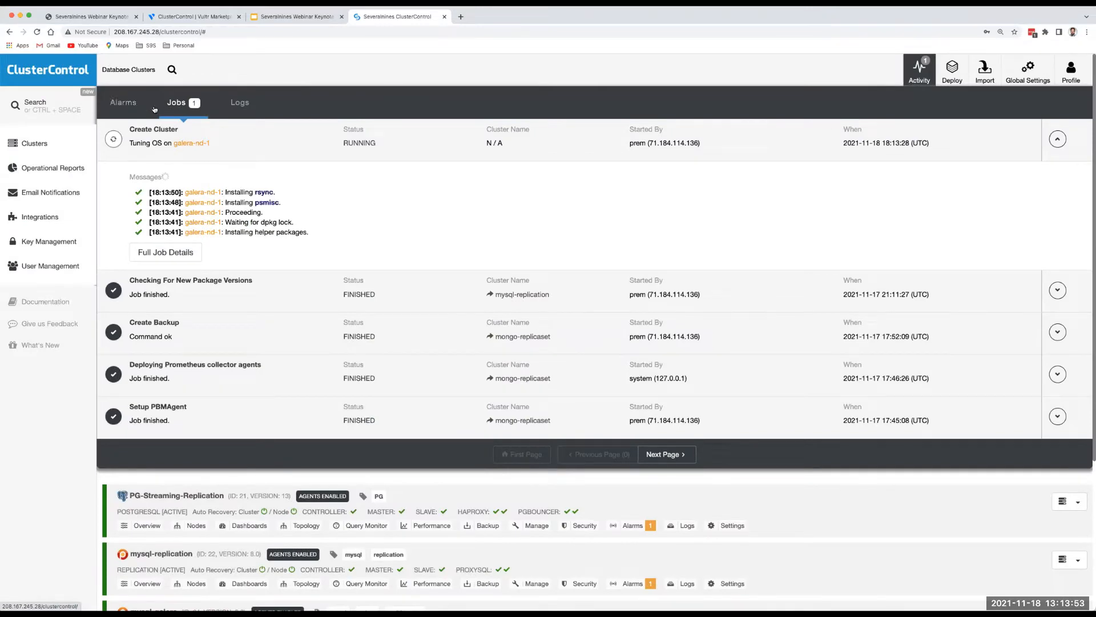
left_click(917, 74)
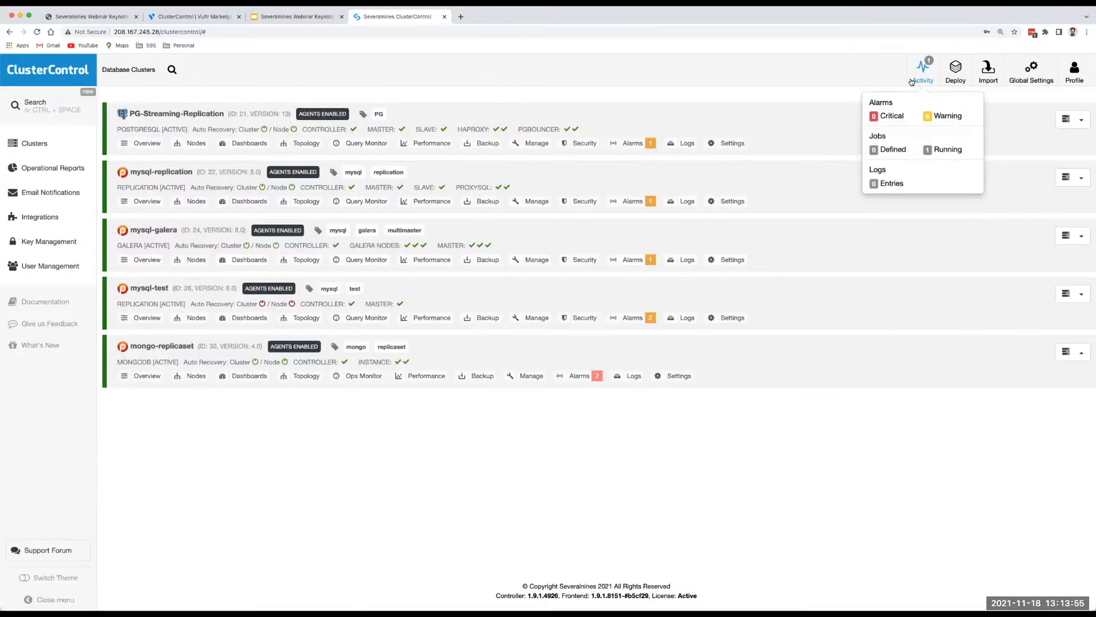
left_click(957, 79)
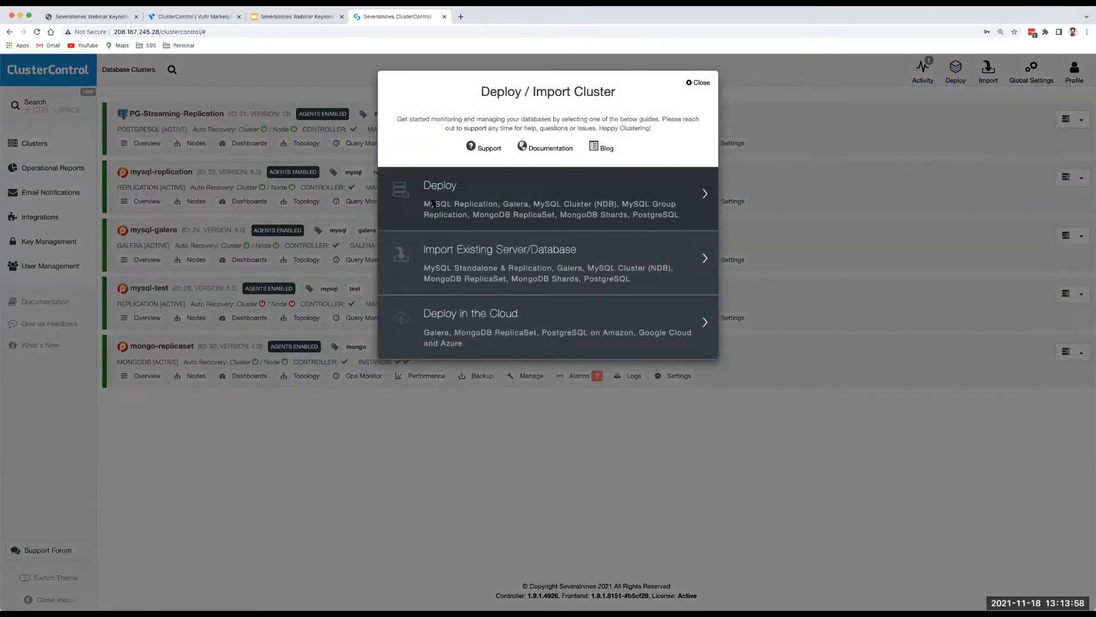
left_click(432, 203)
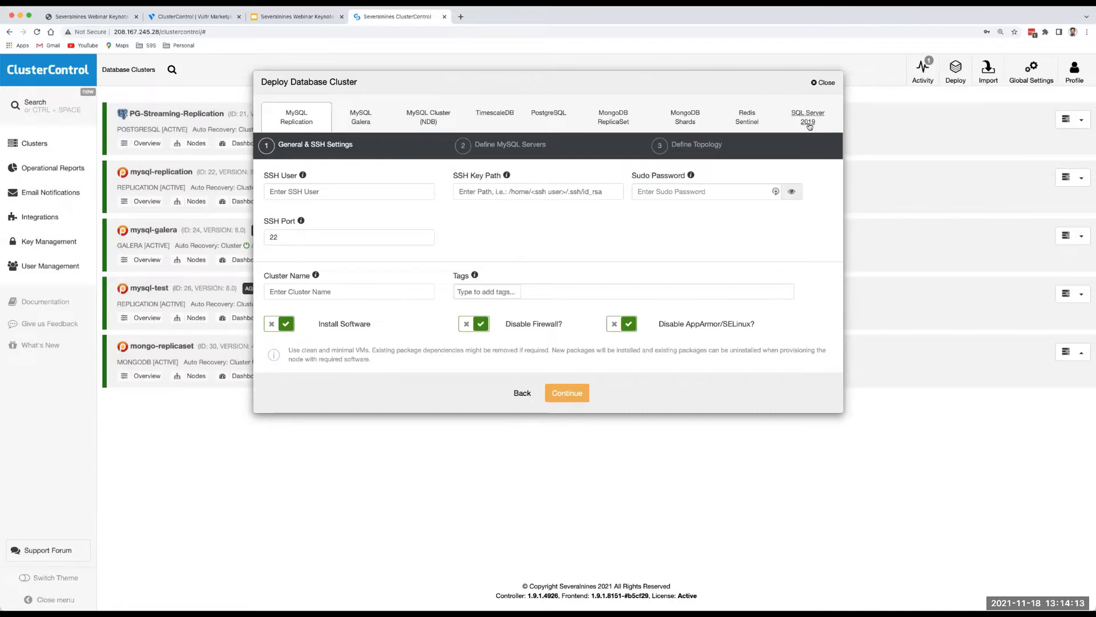
Configure a MongoDB ReplicaSet deployment with SSH user root and cluster name mongo, advancing to servers.
left_click(612, 118)
left_click(347, 190)
type("root")
key("Tab")
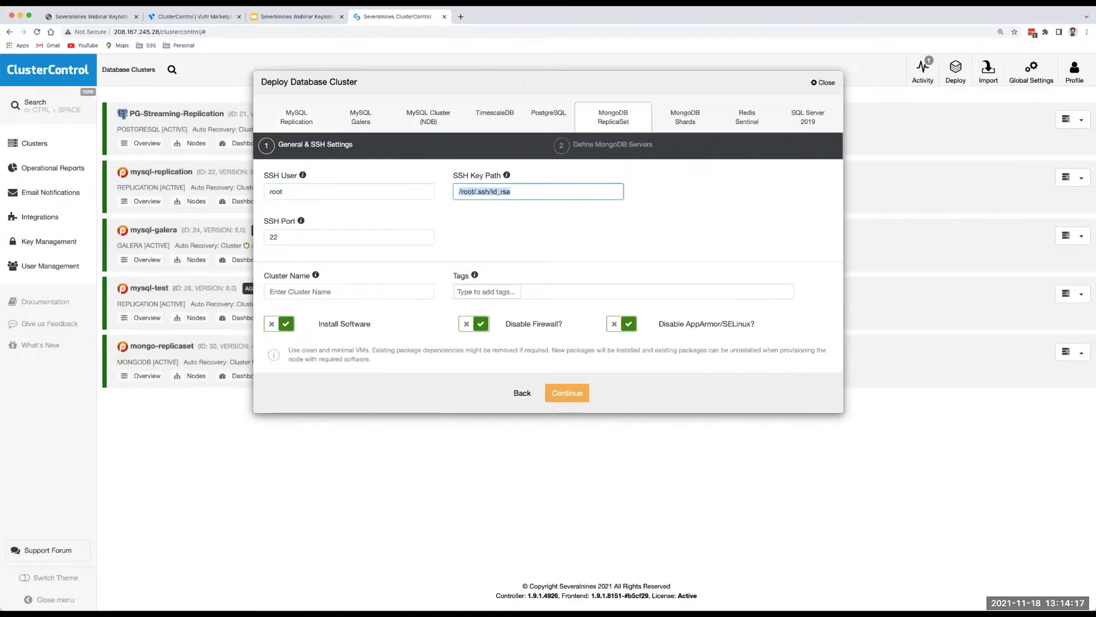
left_click(315, 291)
type("mongo")
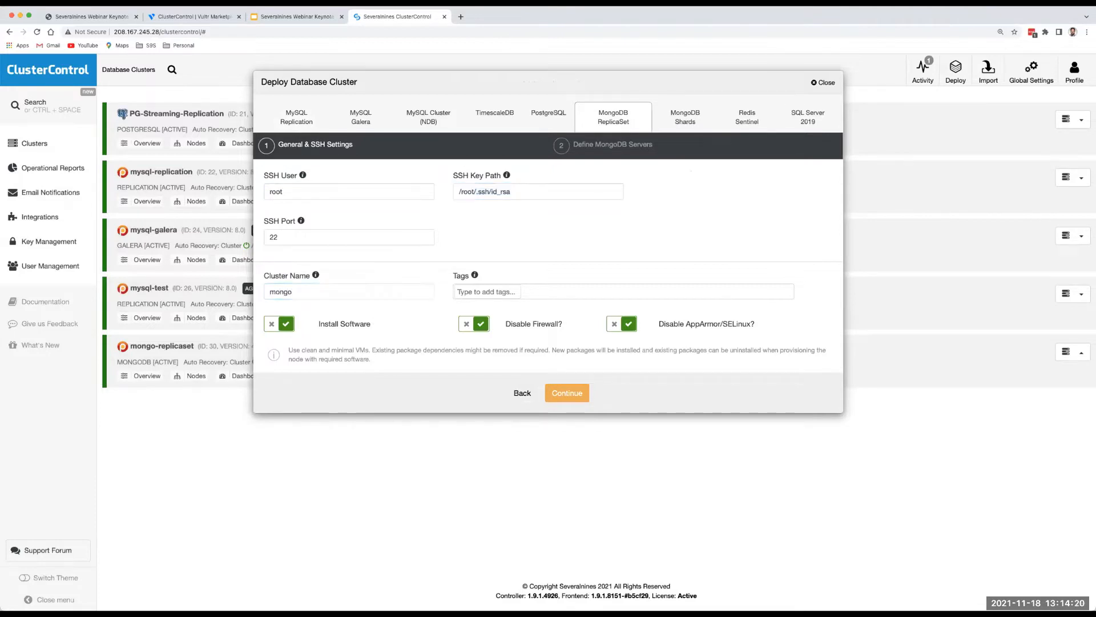
key("Tab")
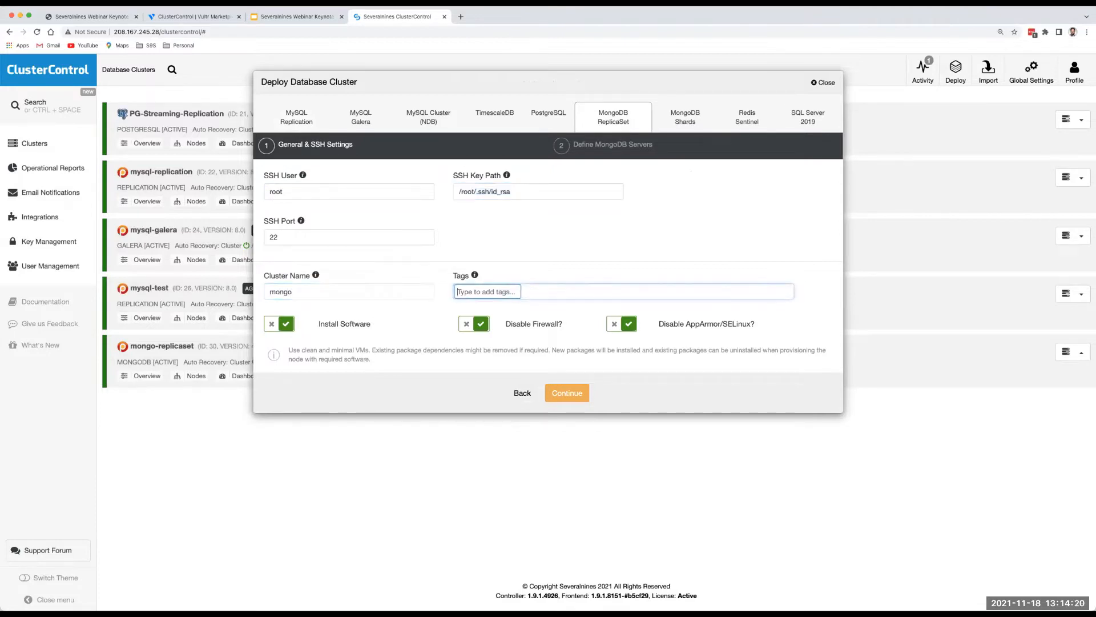
left_click(566, 393)
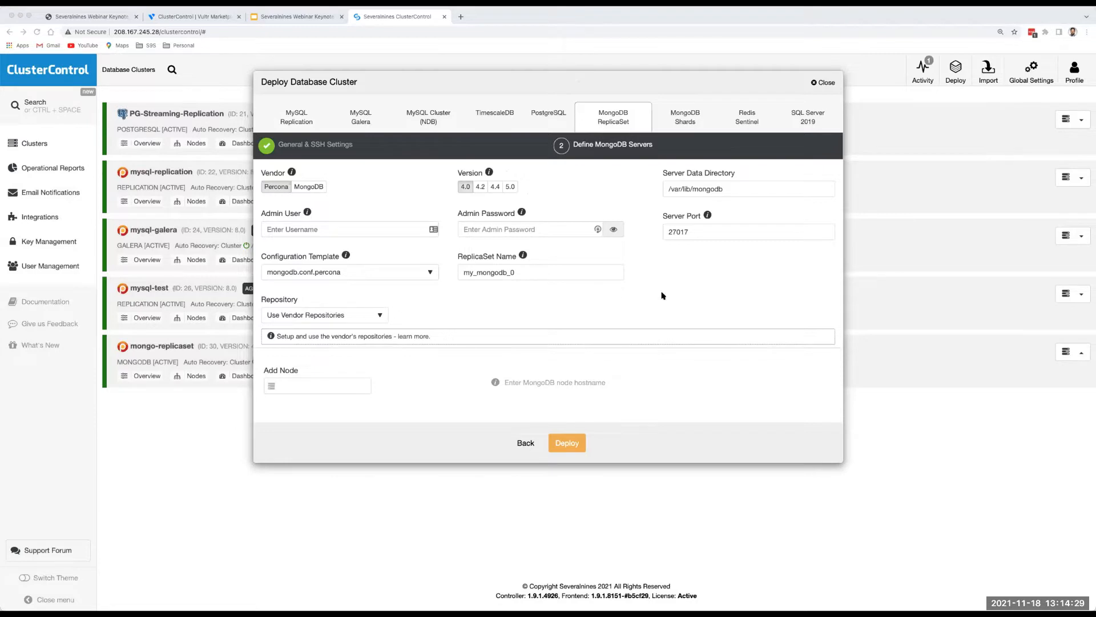
left_click(484, 228)
Type an admin password and set the admin user to mongoadmin.
type("•••••")
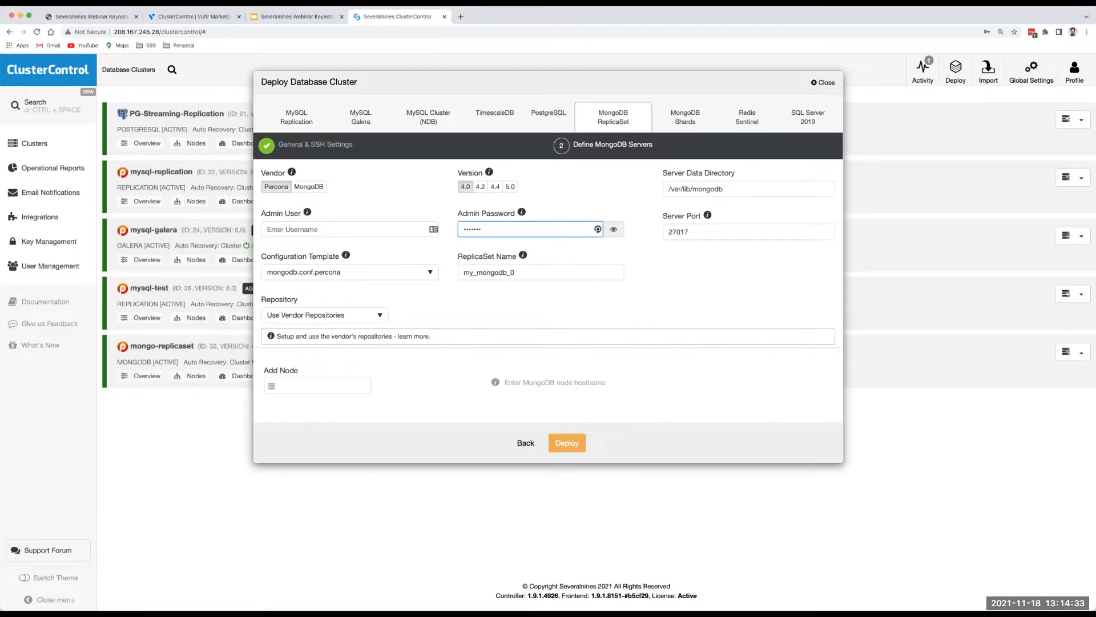
left_click(352, 229)
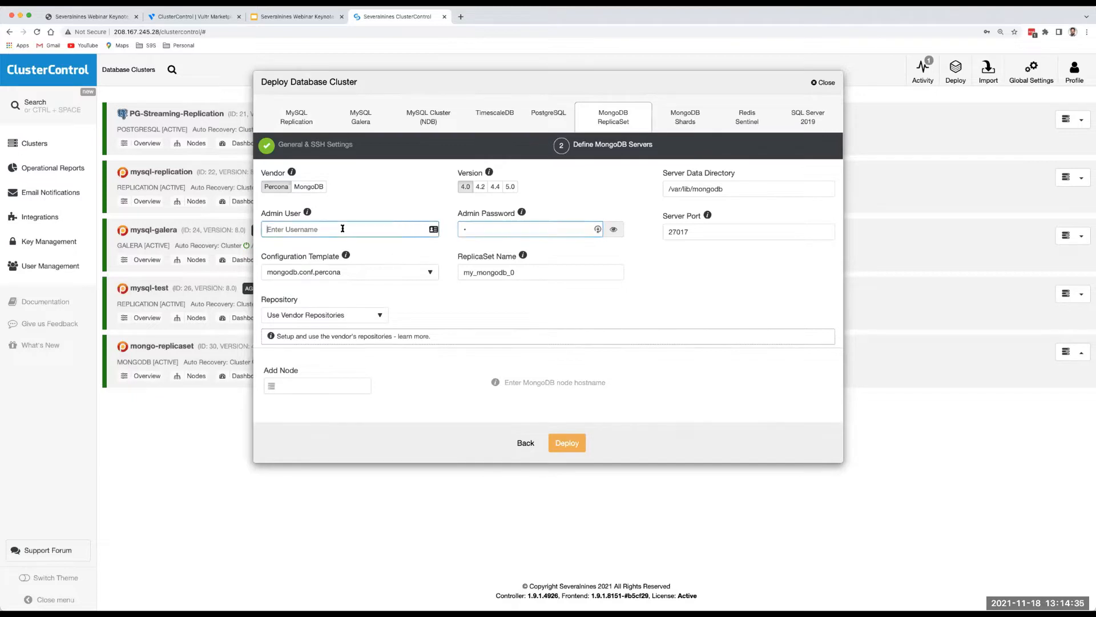
type("mongoadmon")
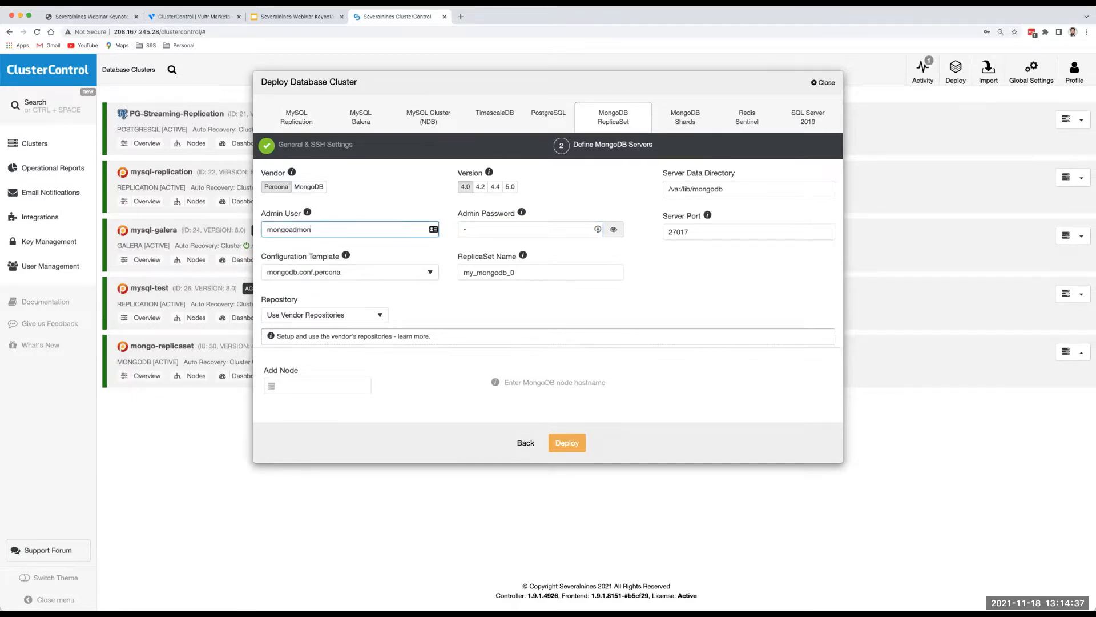
key("BackSpace")
key("BackSpace")
type("in")
key("Tab")
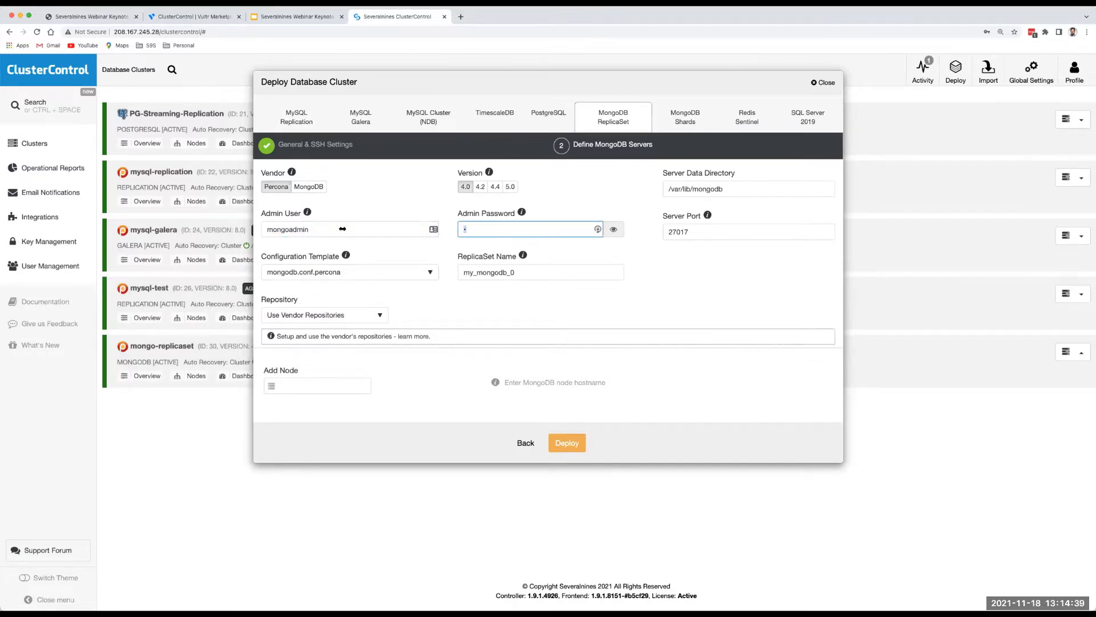
Paste the admin password into the Admin Password field.
key("super+Tab")
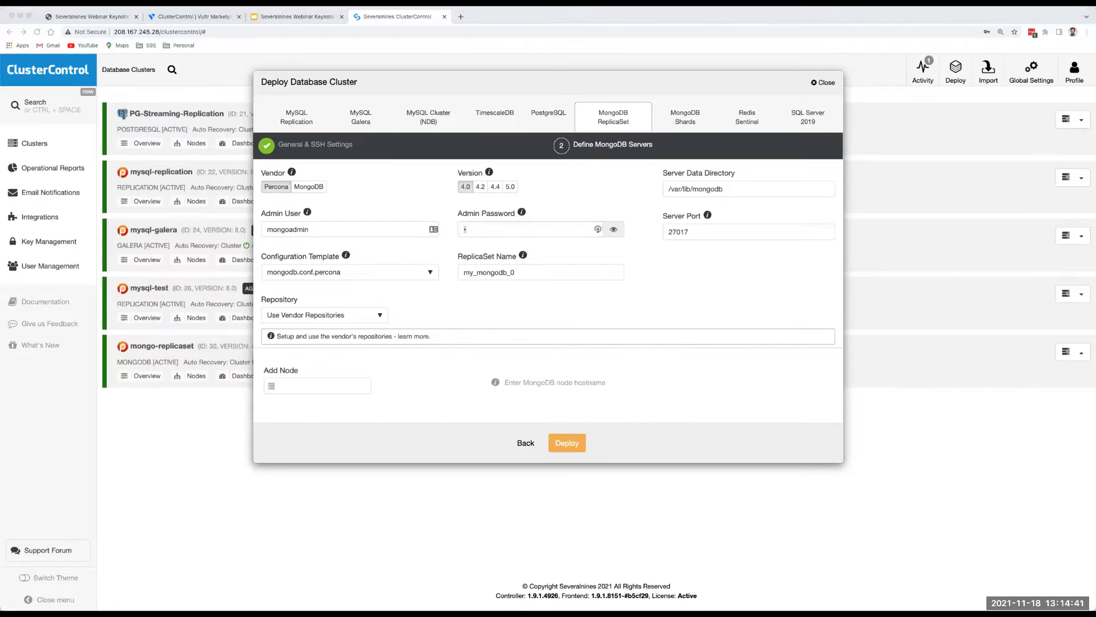
left_click(495, 228)
key("super+v")
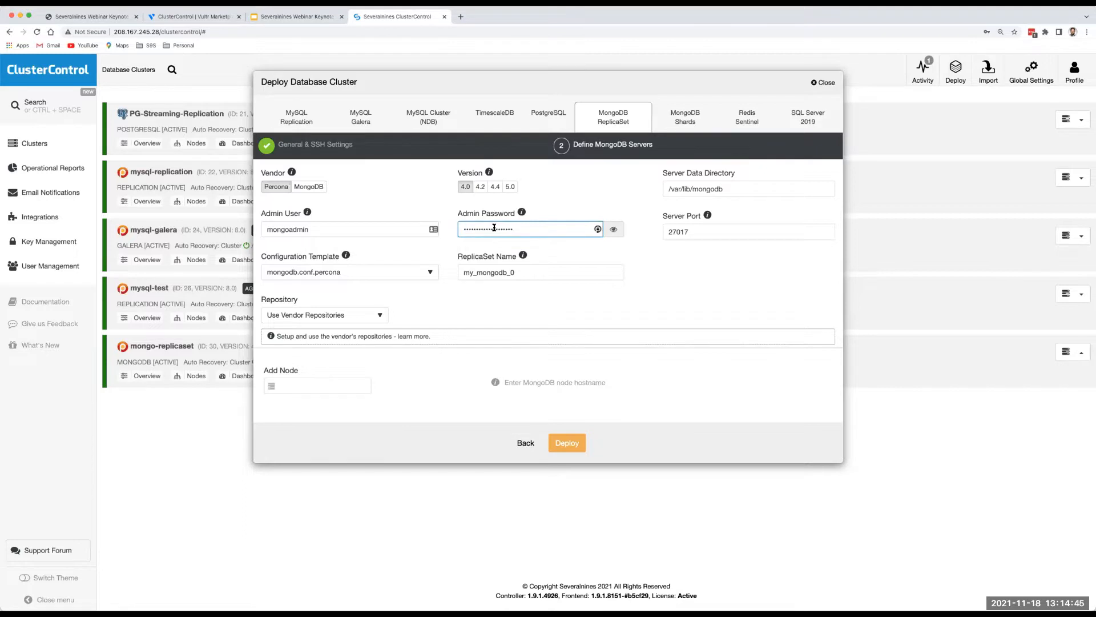
double_click(492, 228)
left_click(492, 228)
key("super+Tab")
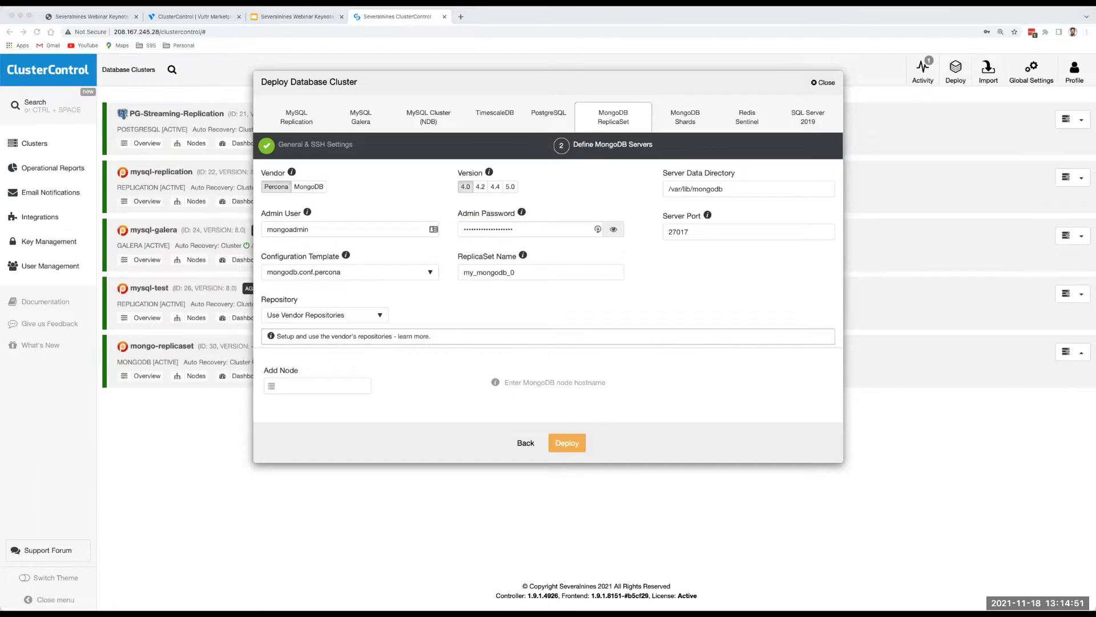
left_click(306, 383)
Add nodes mongo-nd-1 and mongo-nd-2, select MongoDB version 4.4, and deploy the ReplicaSet.
type("mongo-nd-1")
key("Return")
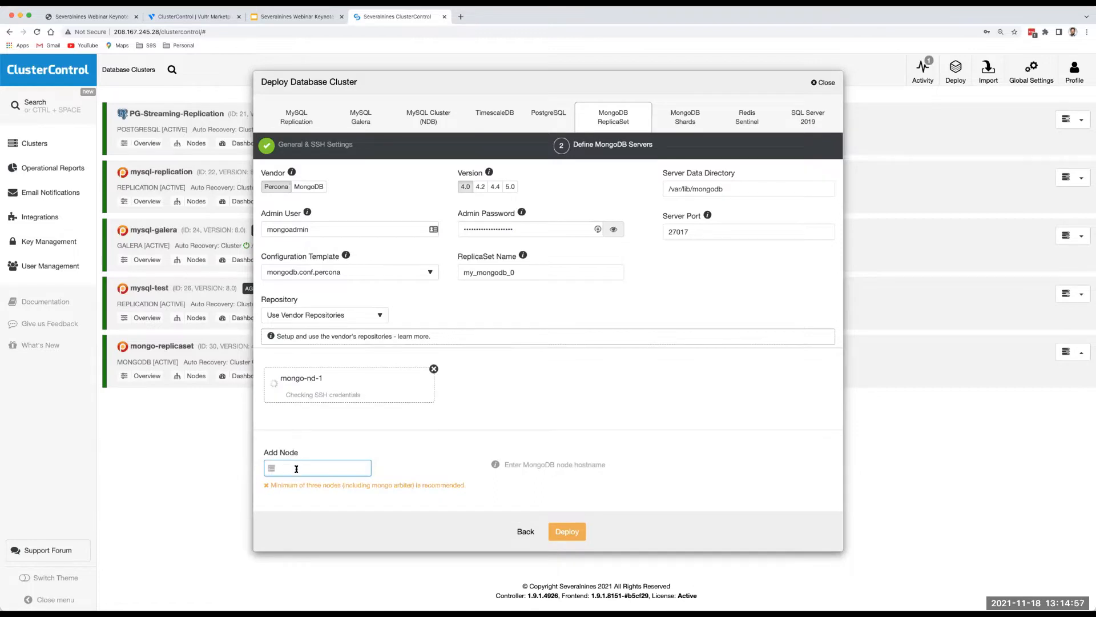
type("mongo-nd-2")
key("Return")
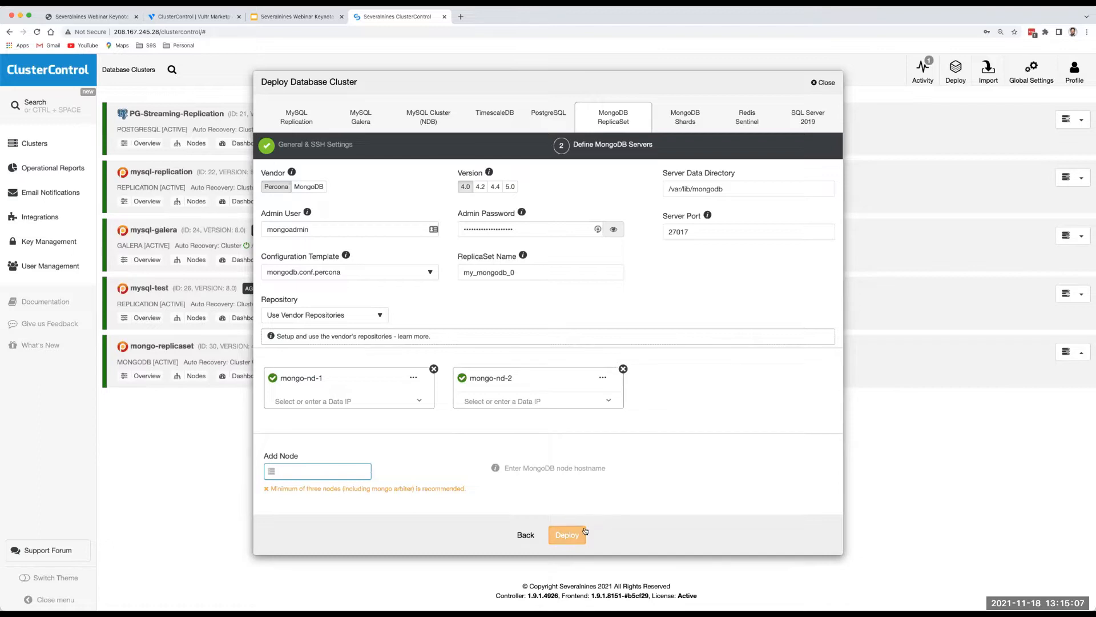
left_click(511, 188)
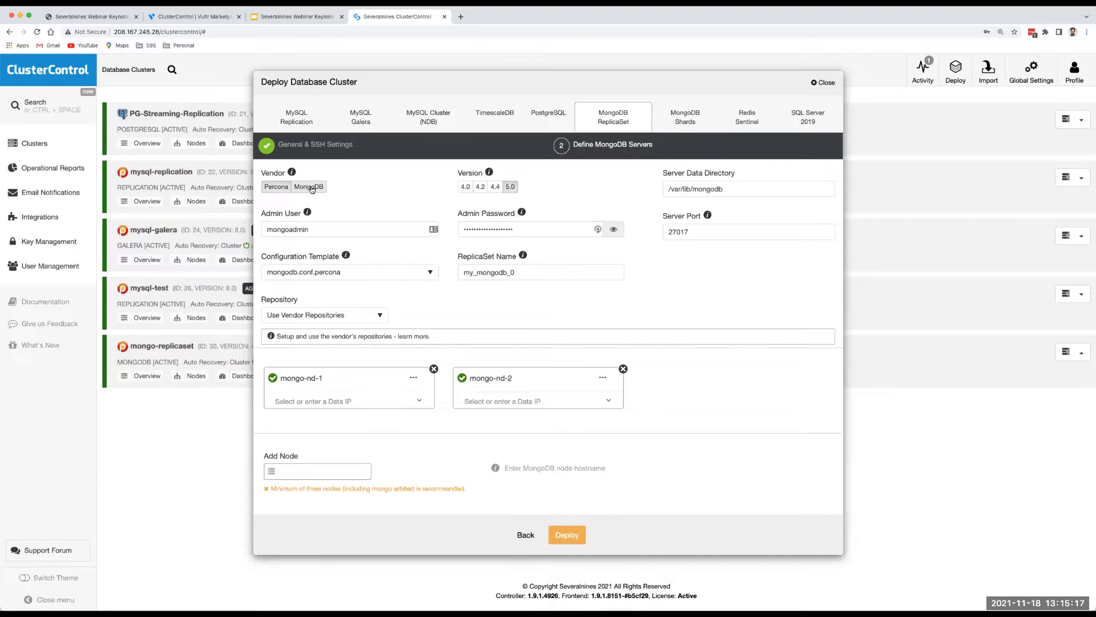
left_click(496, 186)
left_click(562, 535)
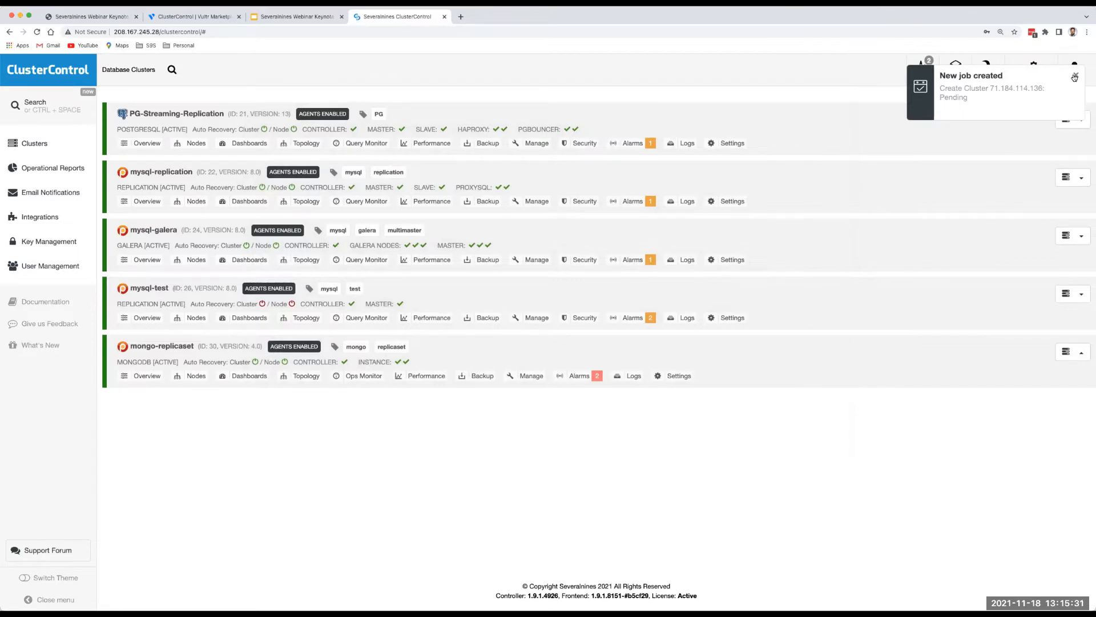
Dismiss the new job notification and open the mysql-galera cluster overview.
left_click(1074, 77)
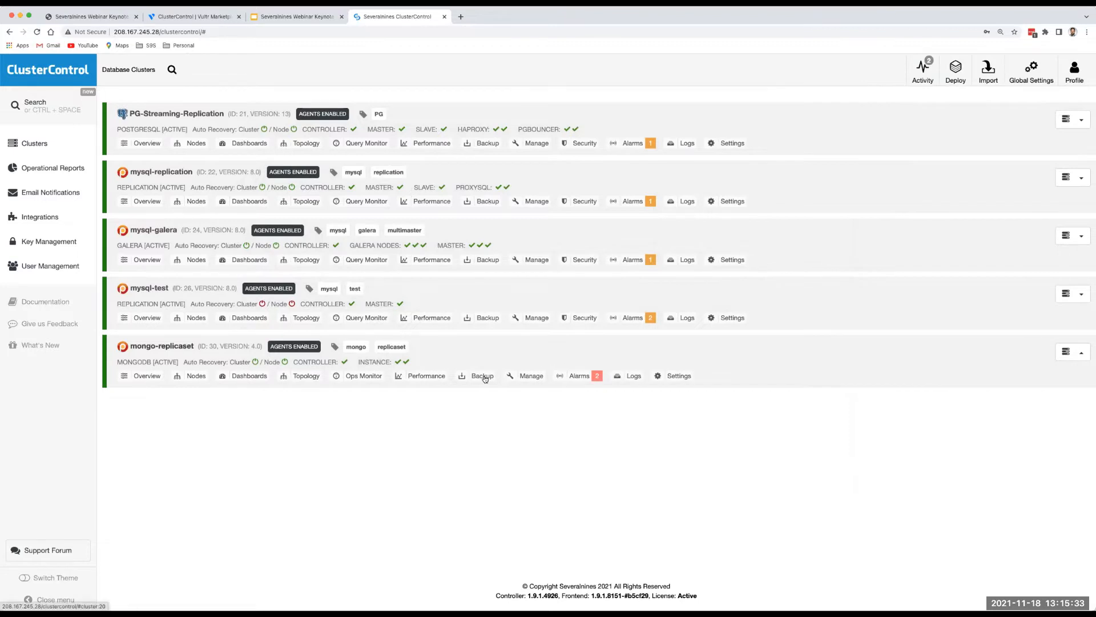
left_click(154, 230)
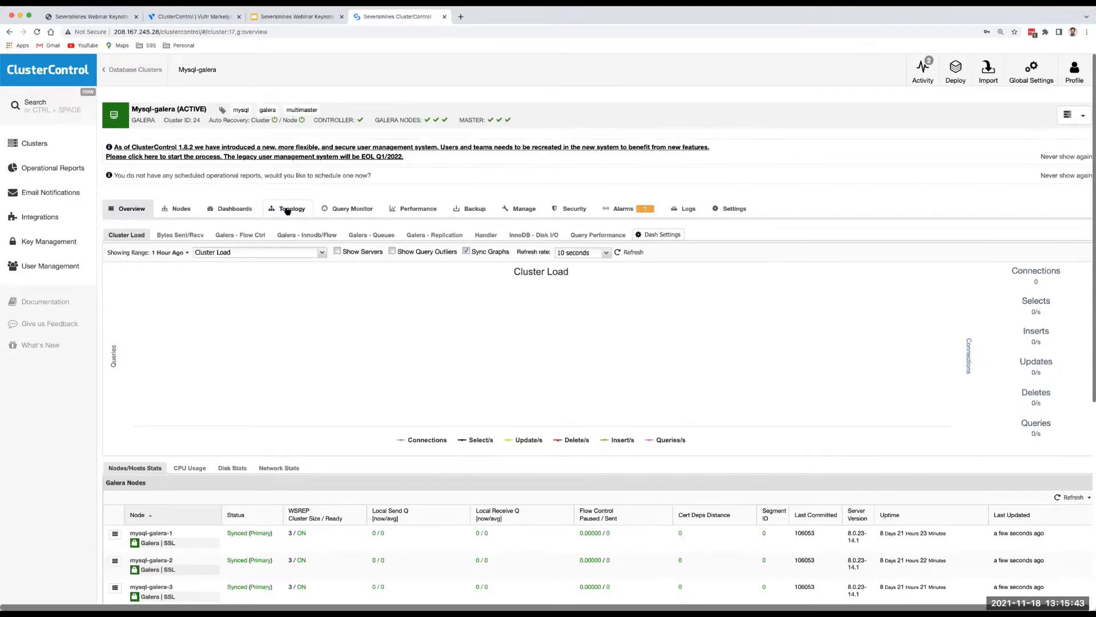
View the mysql-galera node topology, then switch to the webinar slide deck.
left_click(287, 211)
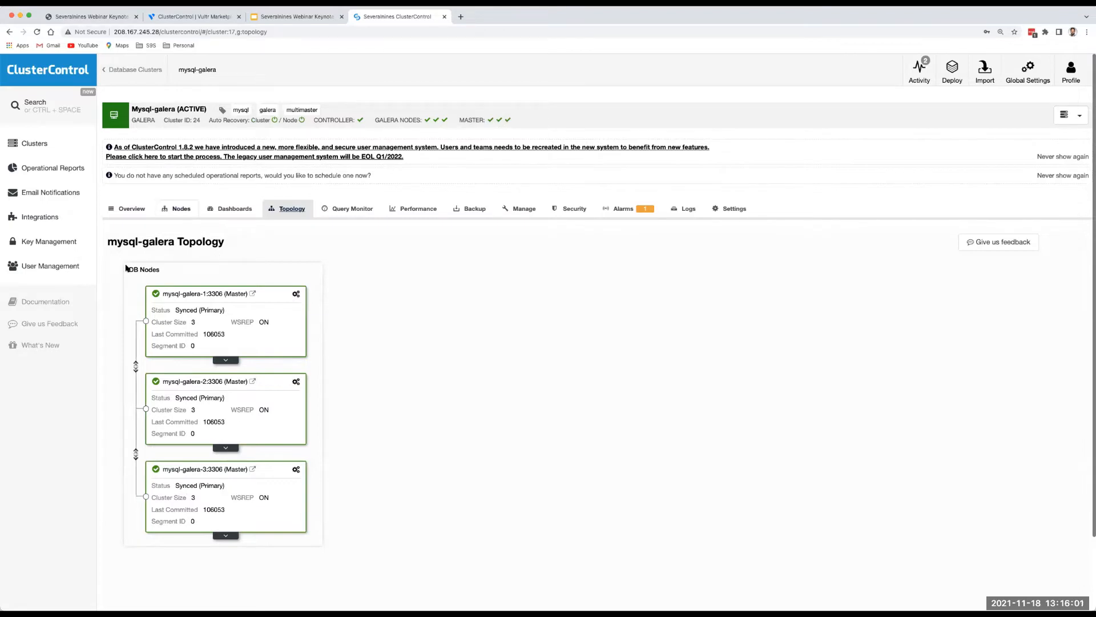
key("super+Tab")
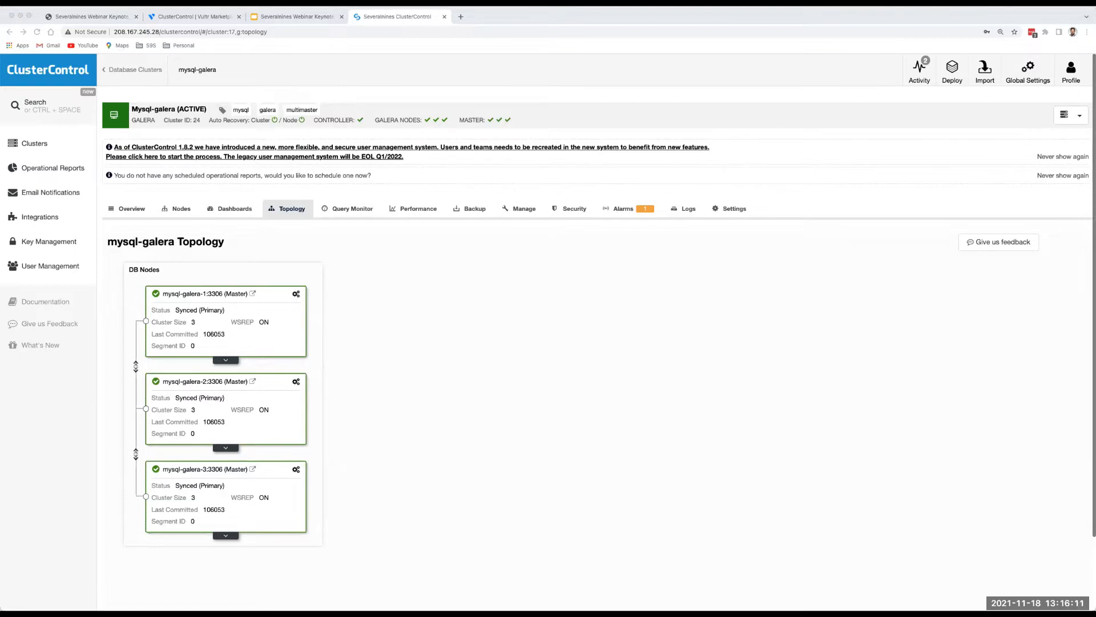
left_click(277, 16)
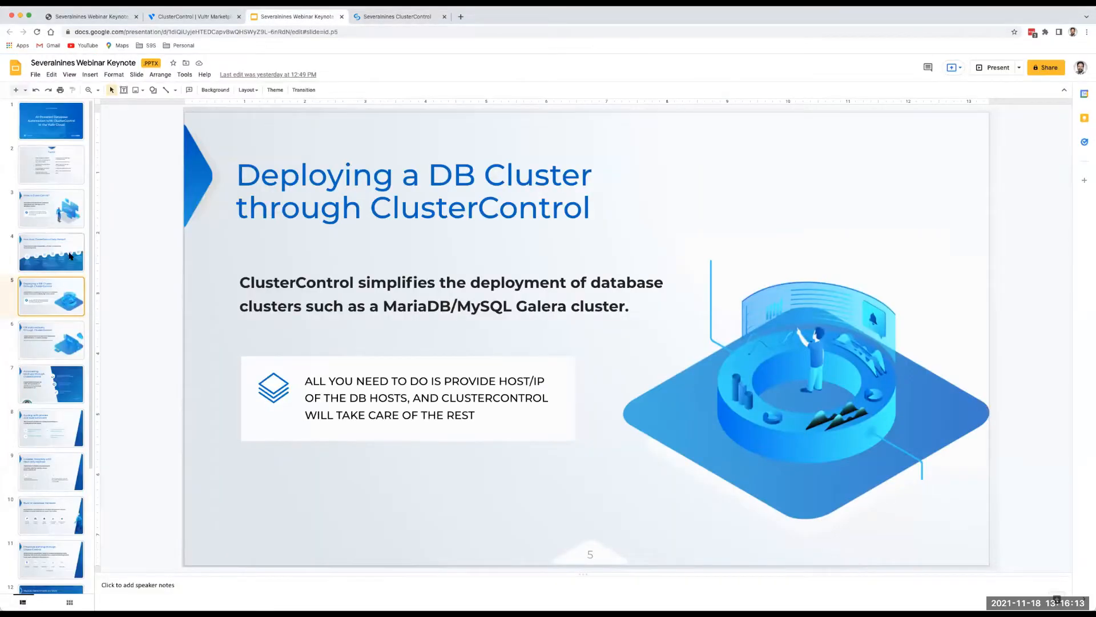
Present the webinar deck full screen from slide 5, 'Deploying a DB Cluster through ClusterControl'.
left_click(998, 68)
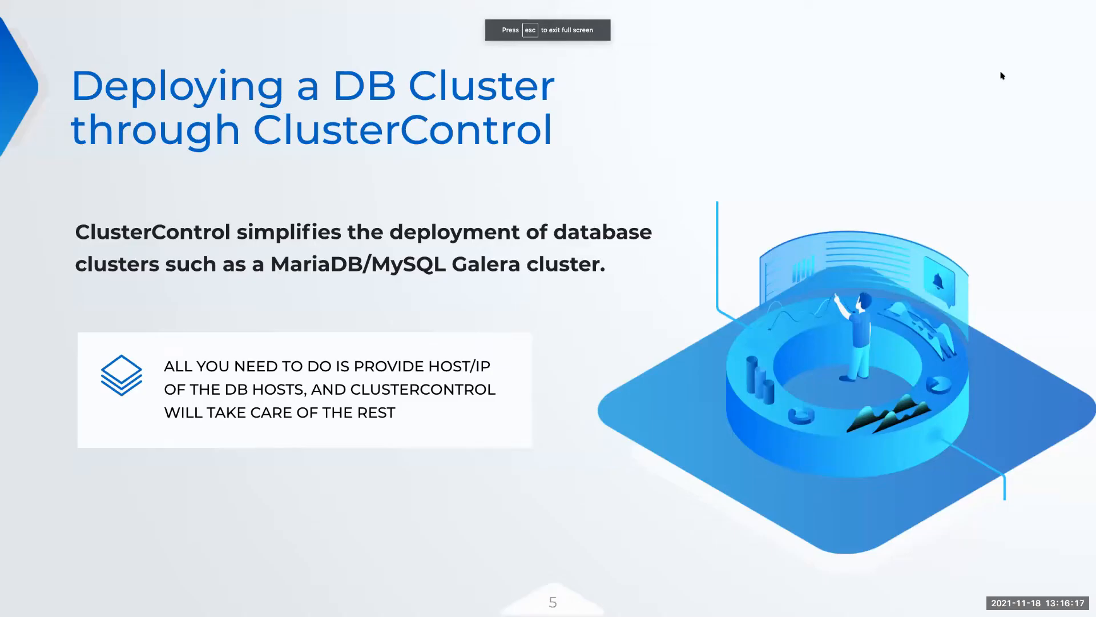
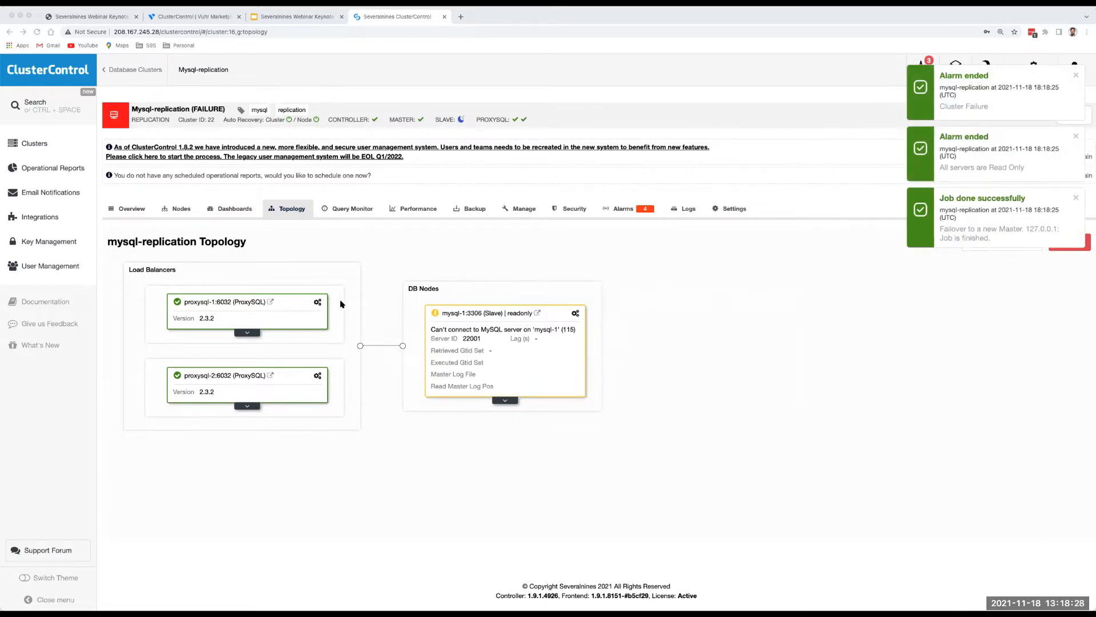
Show the PG-Streaming-Replication topology, with pg-1 as master and pg-2 as streaming slave.
left_click(47, 150)
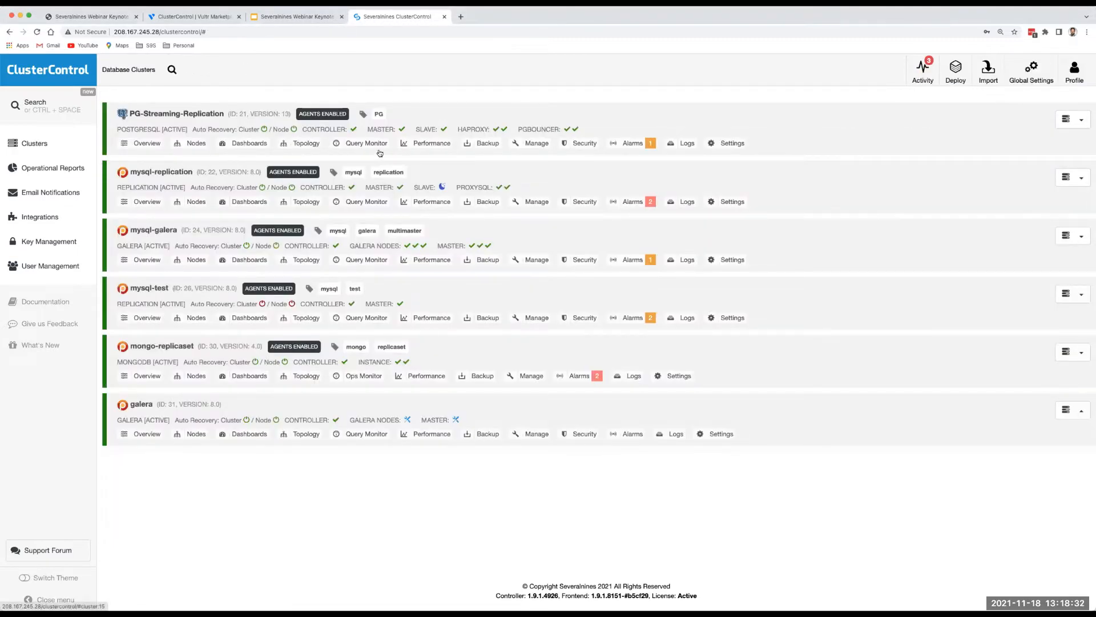
left_click(306, 146)
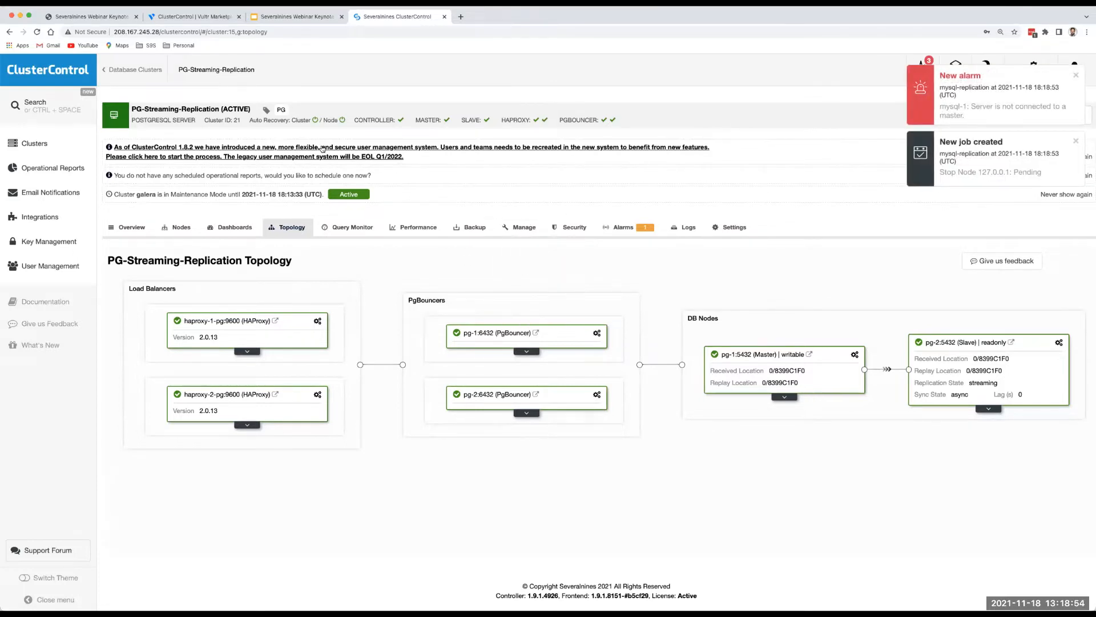
Clear the Auto Recovery header text and watch the PG failover job finish, leaving pg-1 Failed.
left_click_drag(250, 120, 316, 121)
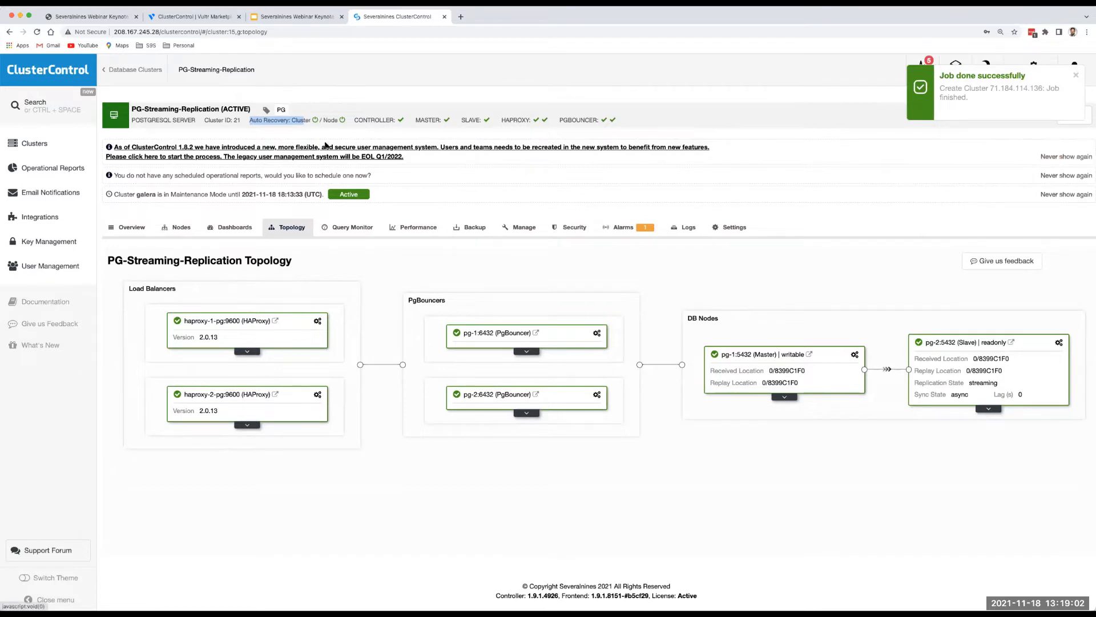
left_click(321, 133)
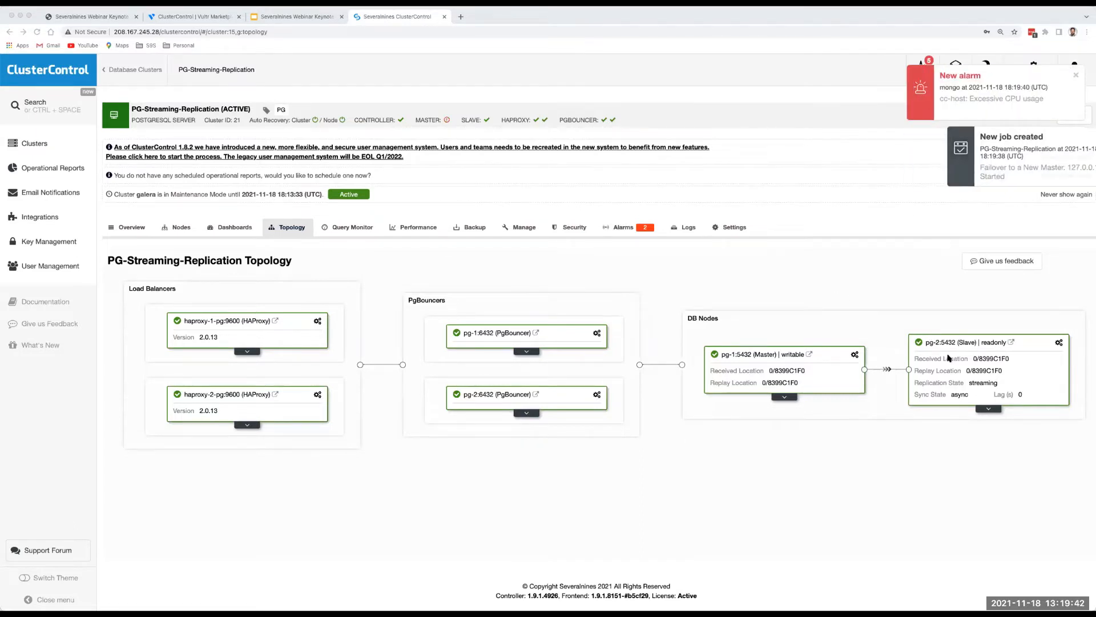
left_click(33, 146)
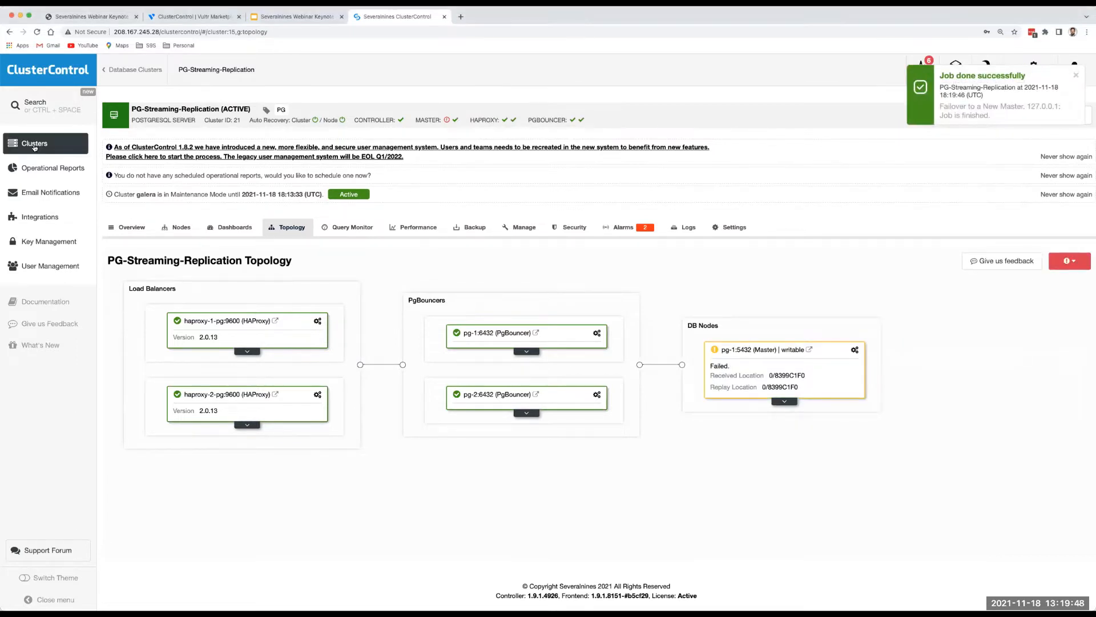
Show the mysql-replication topology and bring up the node actions for the unreachable mysql-1.
left_click(35, 146)
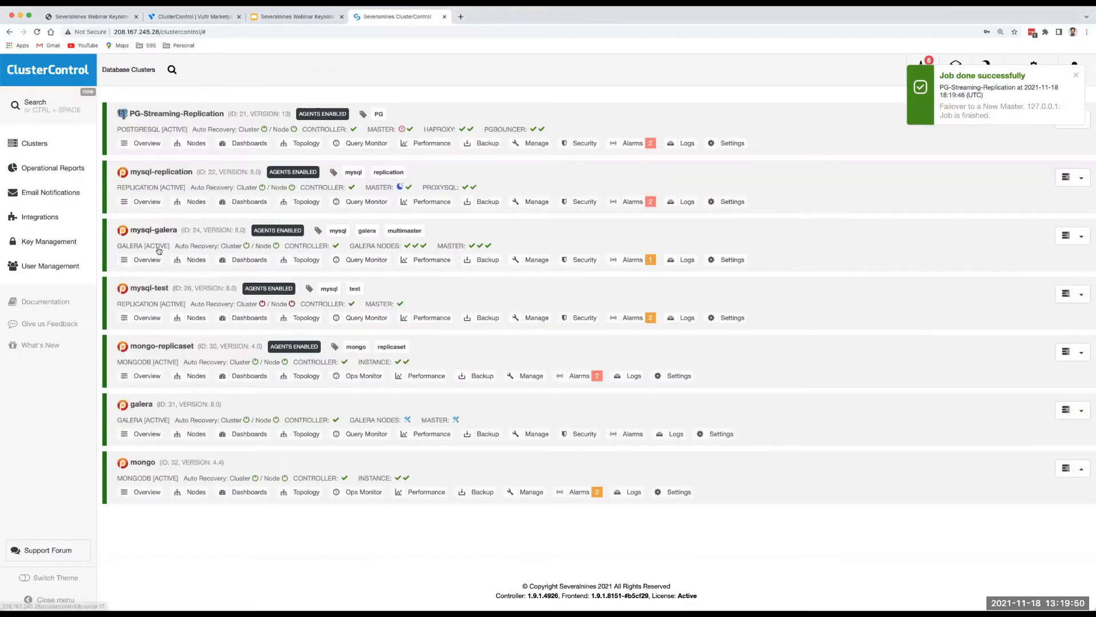
left_click(306, 203)
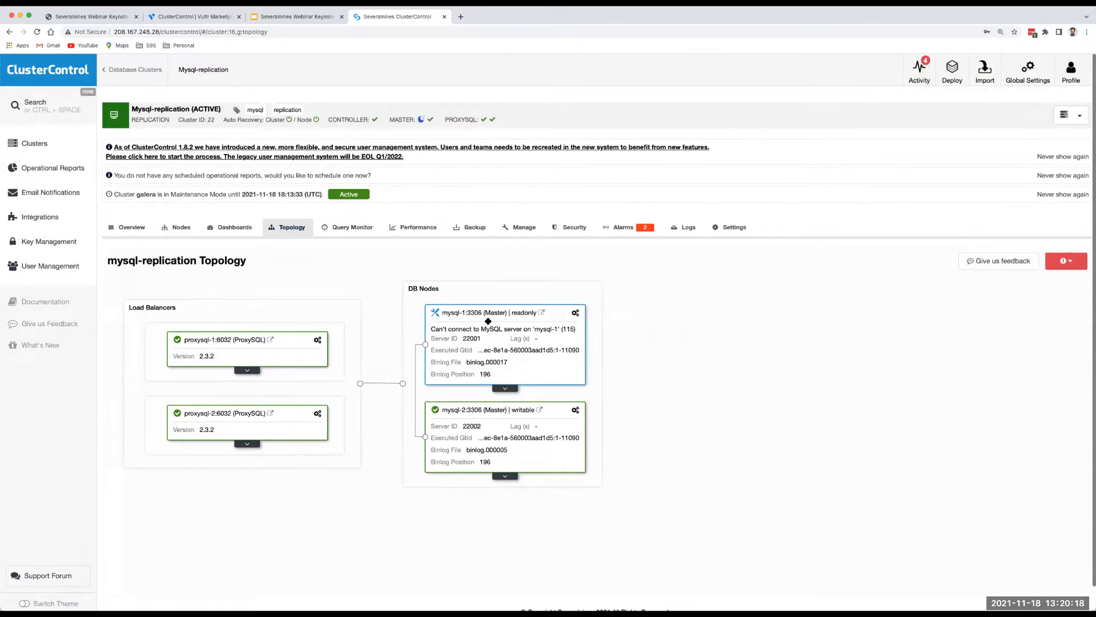
left_click(576, 314)
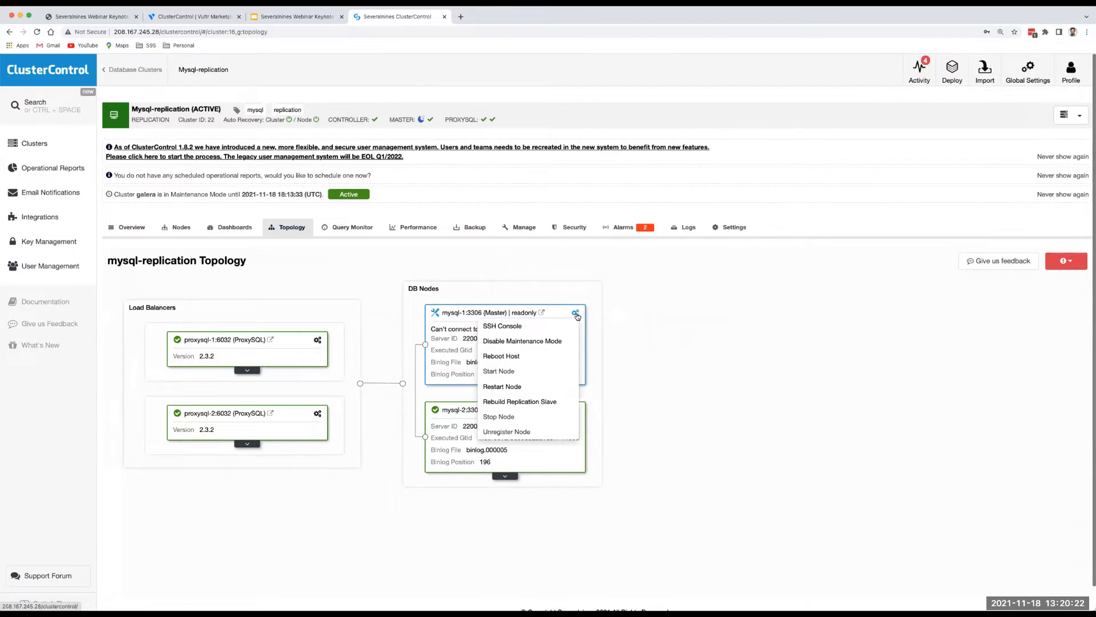
Rebuild mysql-1 as a replication slave using master mysql-2:3306.
left_click(523, 403)
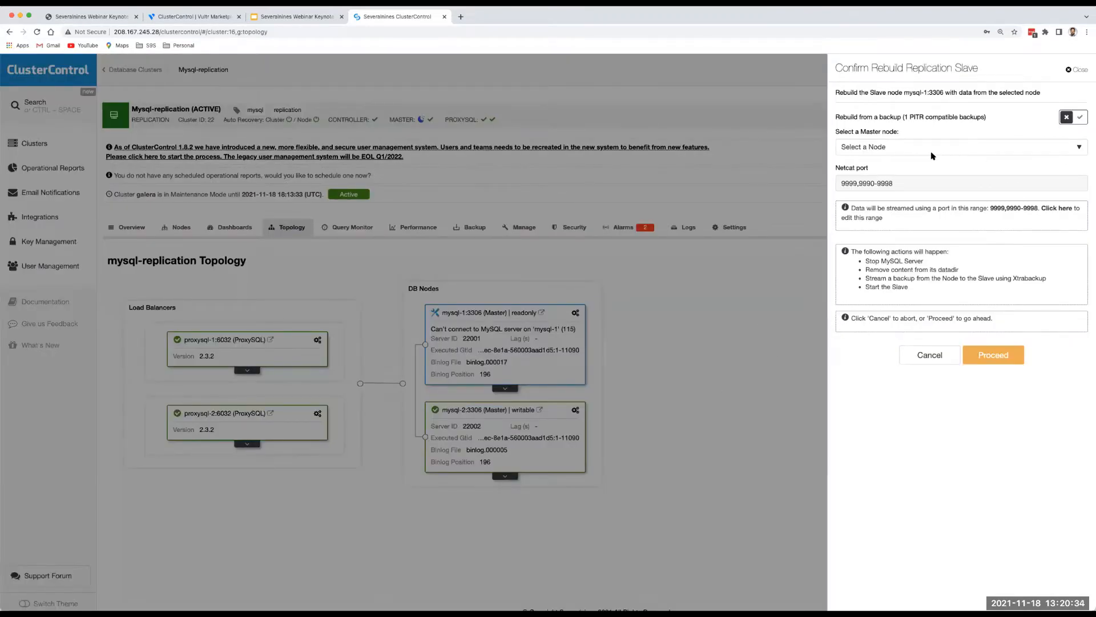
left_click(909, 149)
left_click(907, 159)
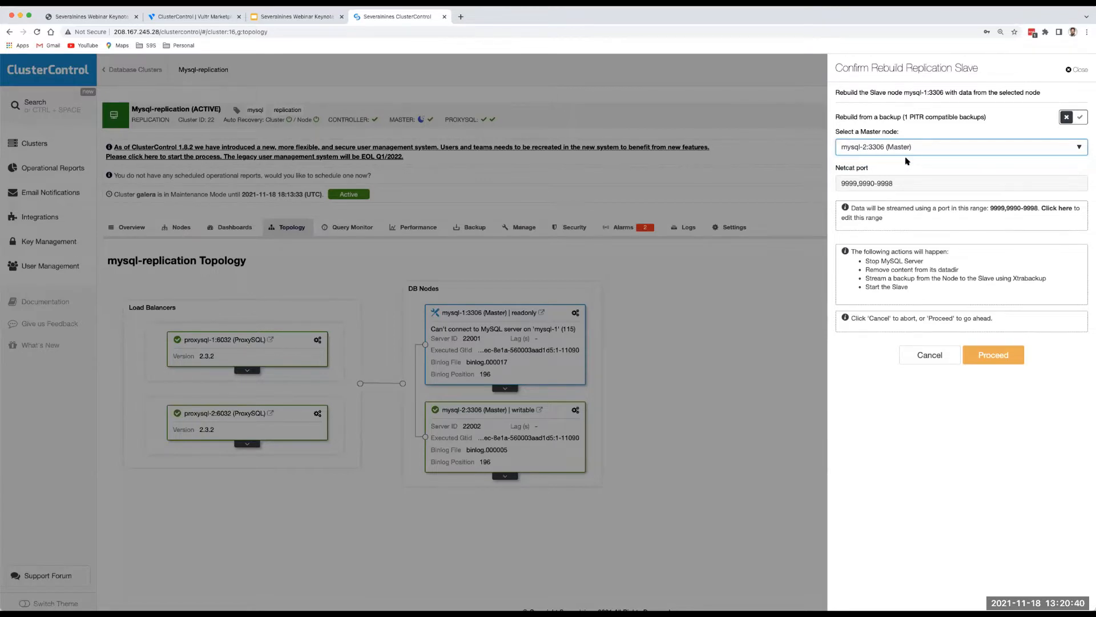
left_click(994, 355)
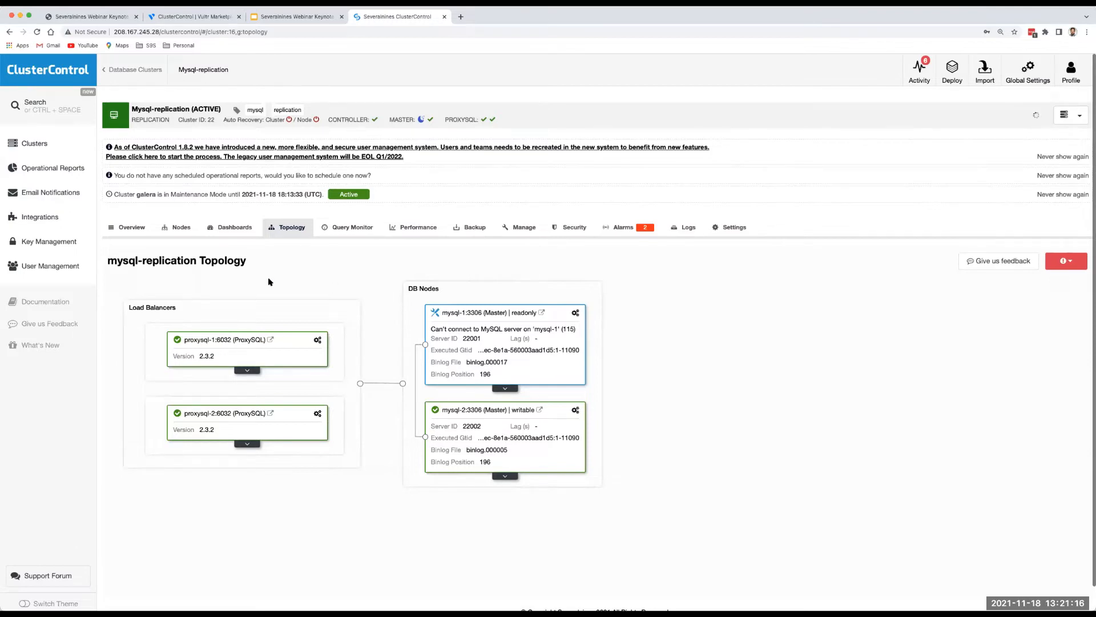
Review the degraded PG-Streaming-Replication topology with pg-2 as master, then return to the cluster list.
left_click(43, 149)
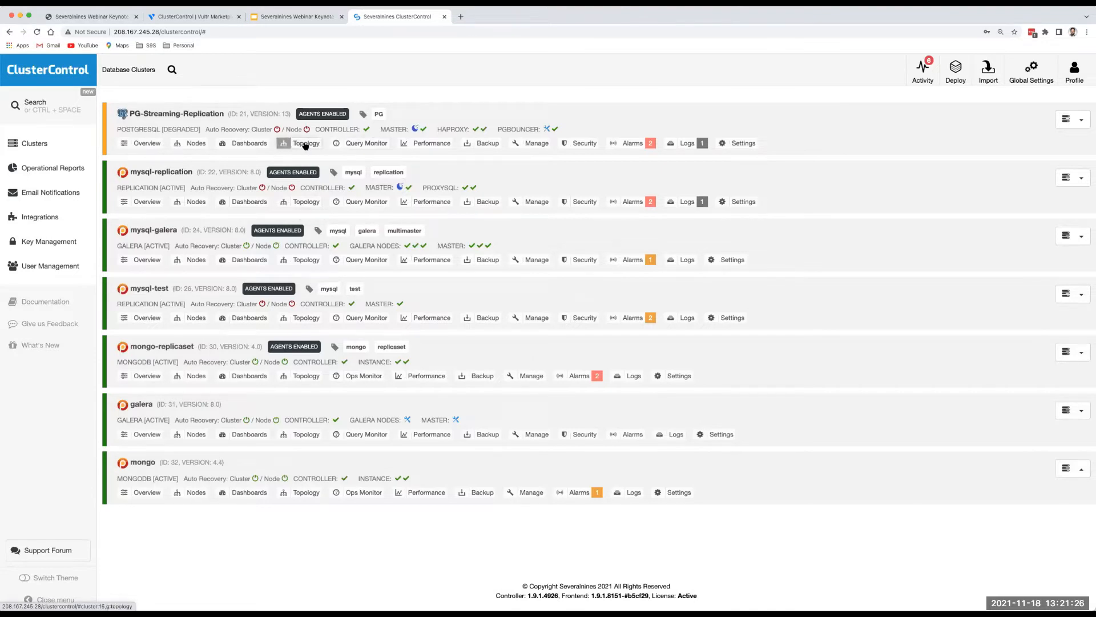
left_click(305, 144)
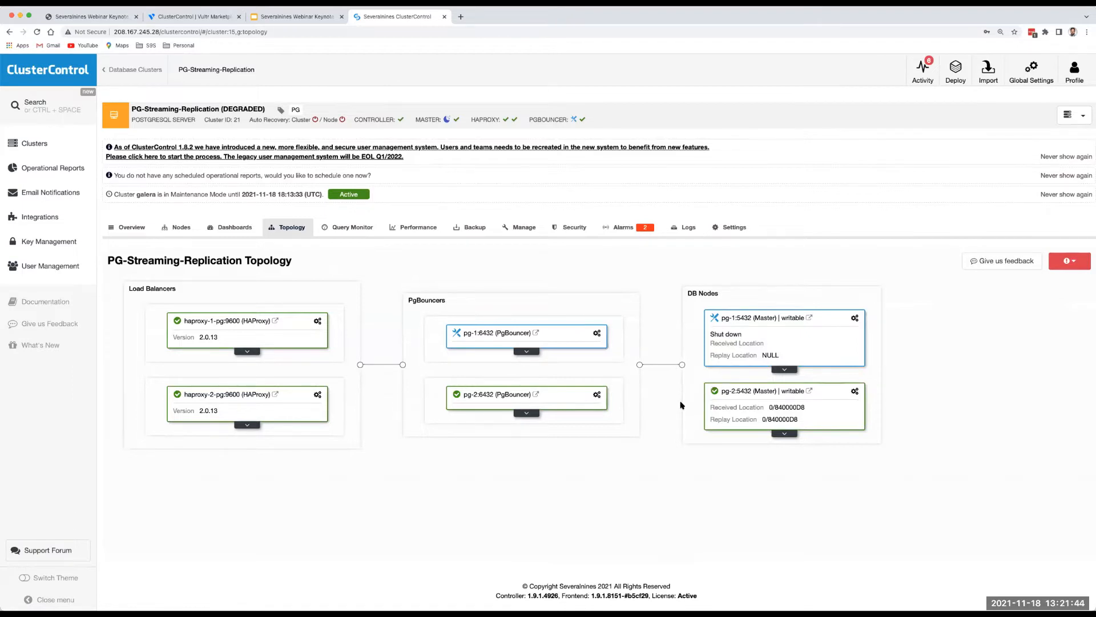
left_click(53, 152)
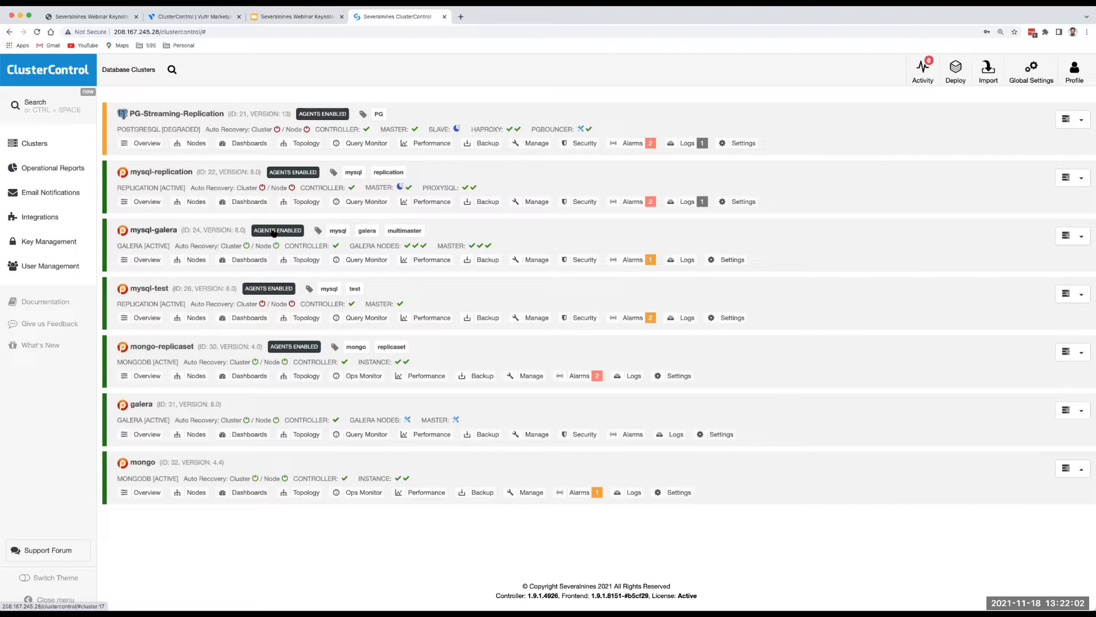
Review the galera topology, then list recent jobs showing the finished failover, rebuild and reslave.
left_click(142, 405)
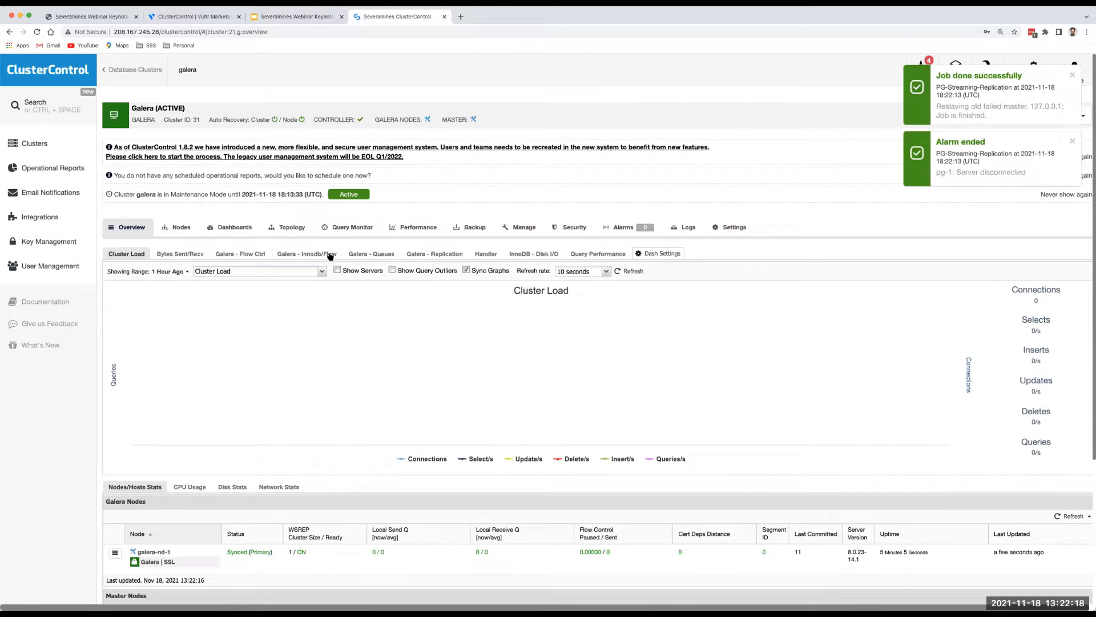
left_click(289, 231)
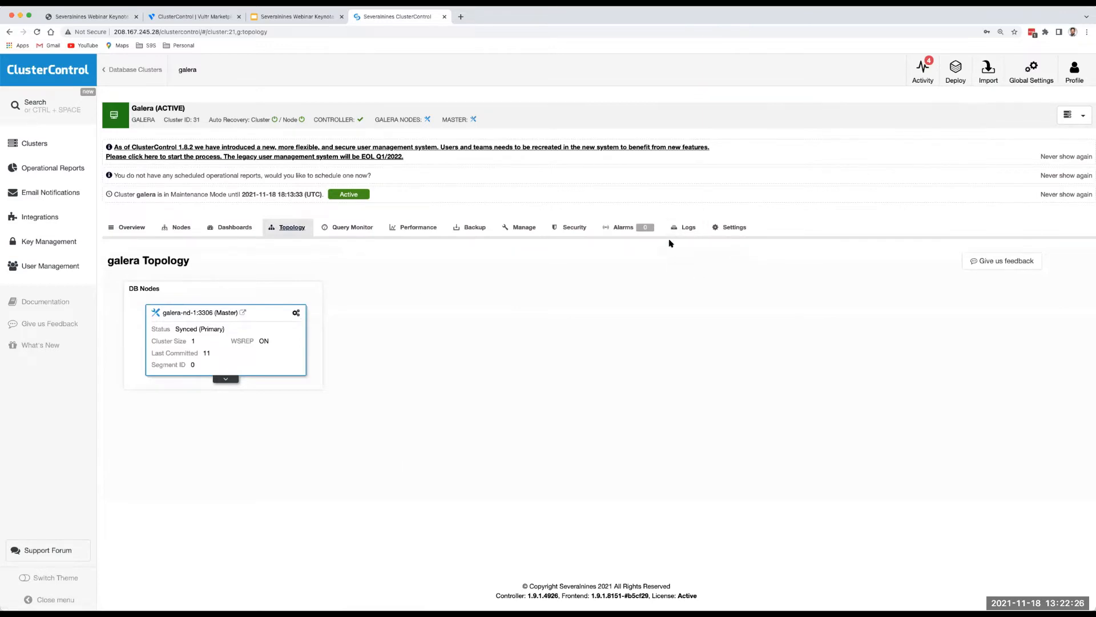
left_click(924, 80)
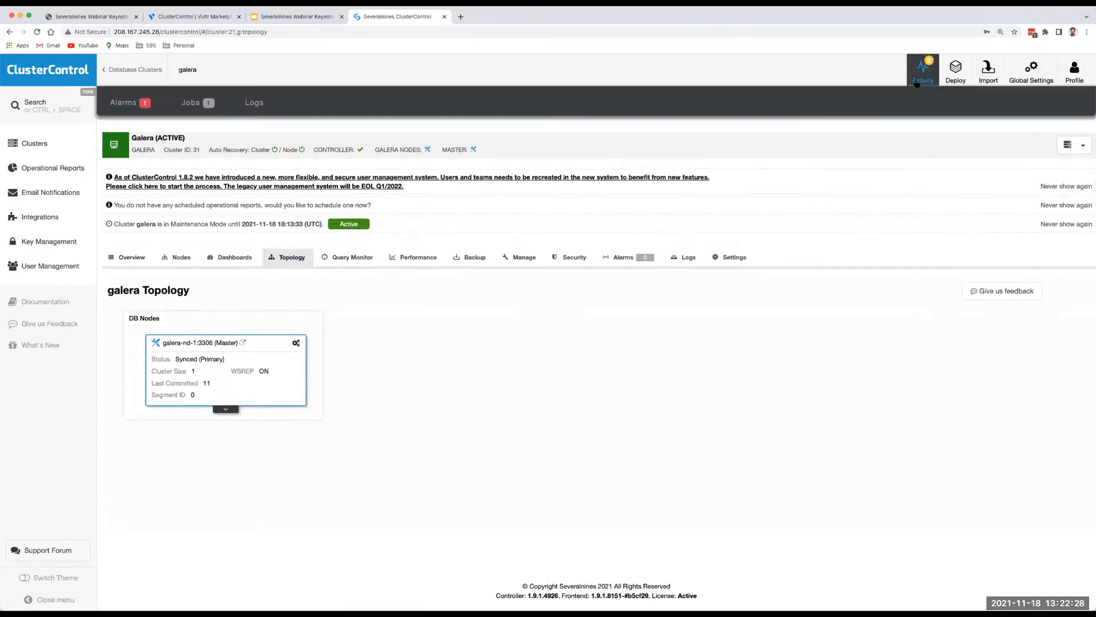
left_click(195, 103)
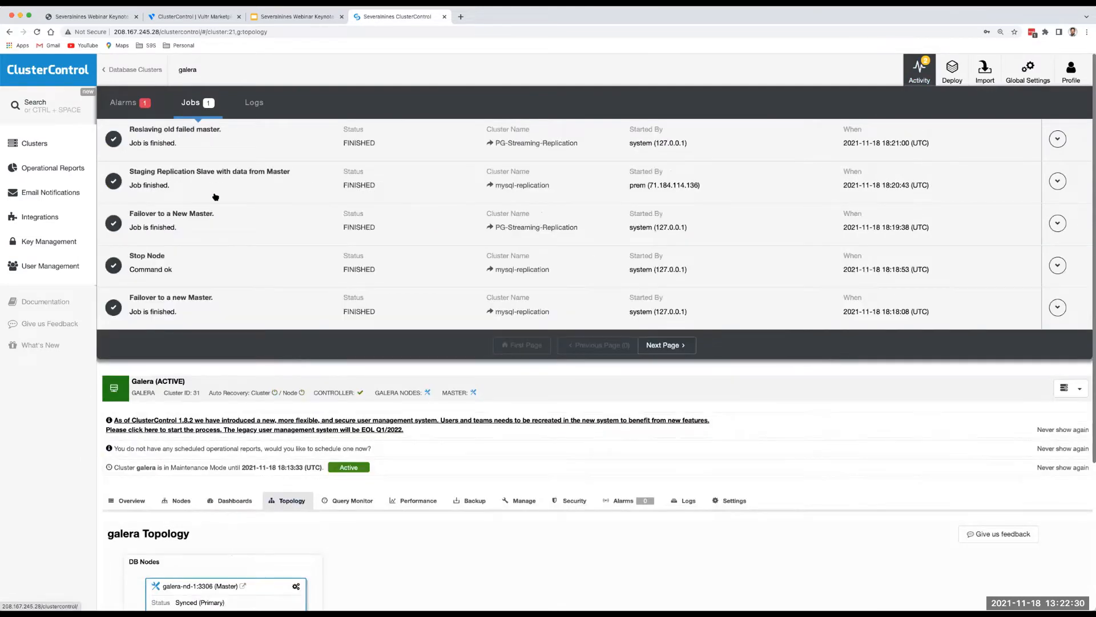
scroll(215, 196, "down", 3)
scroll(215, 191, "up", 2)
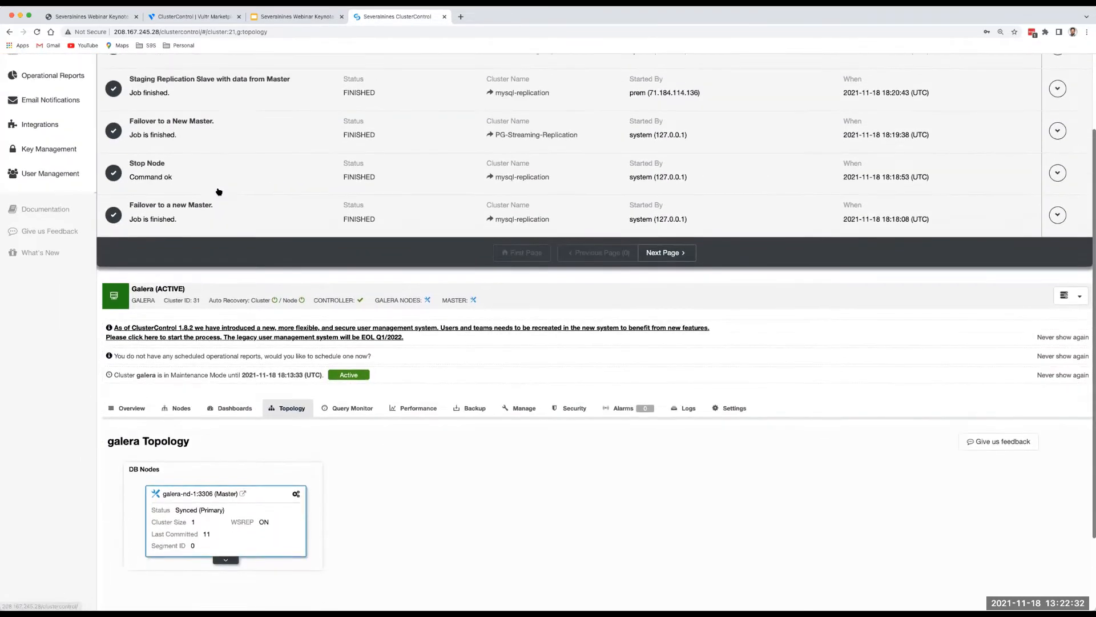
scroll(218, 192, "up", 1)
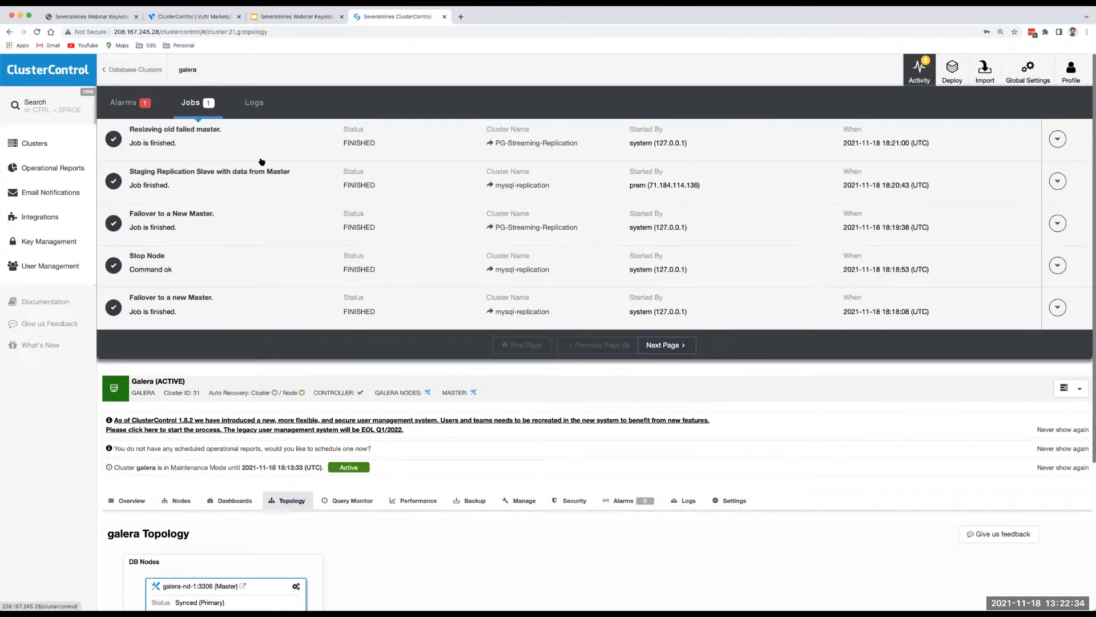
Show the mongo cluster topology: mongo-nd-1 as Primary replicating to Secondary mongo-nd-2.
left_click(36, 147)
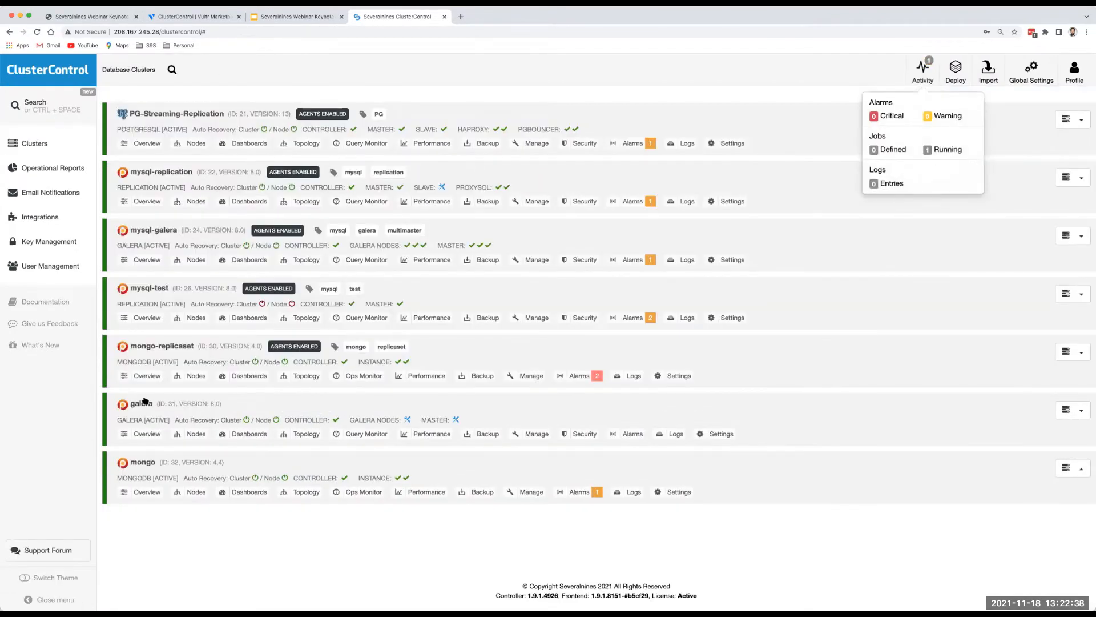
left_click(141, 462)
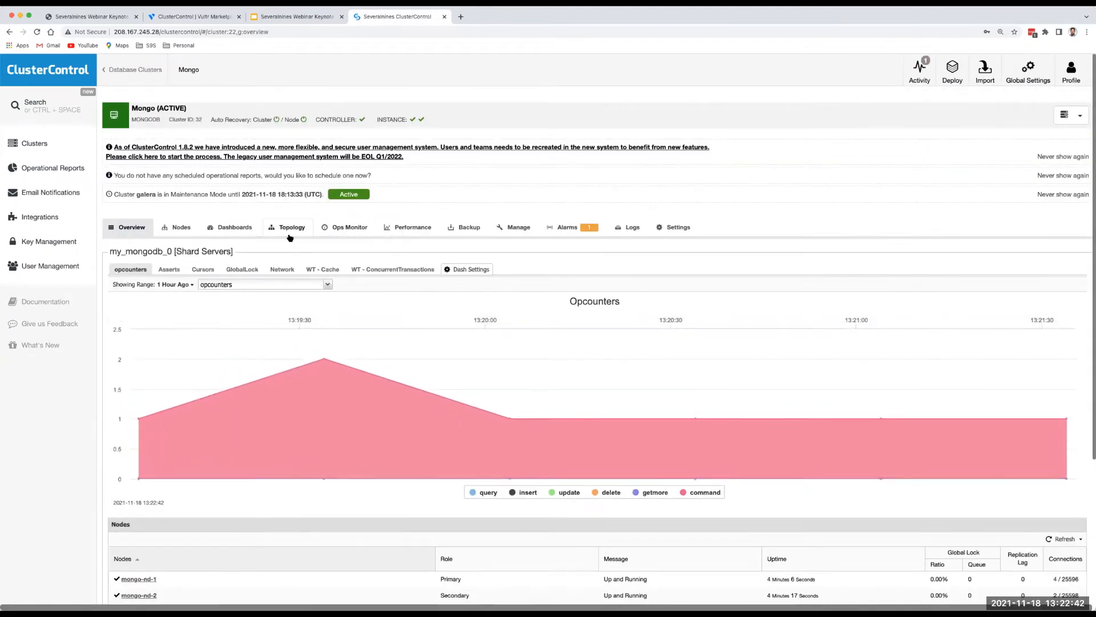
left_click(292, 228)
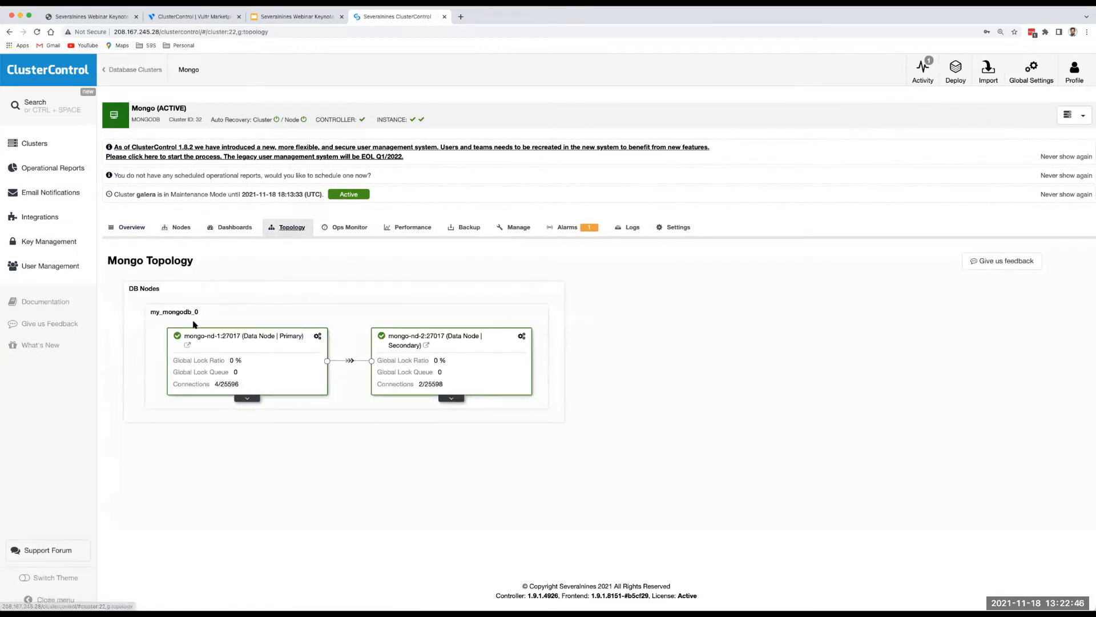
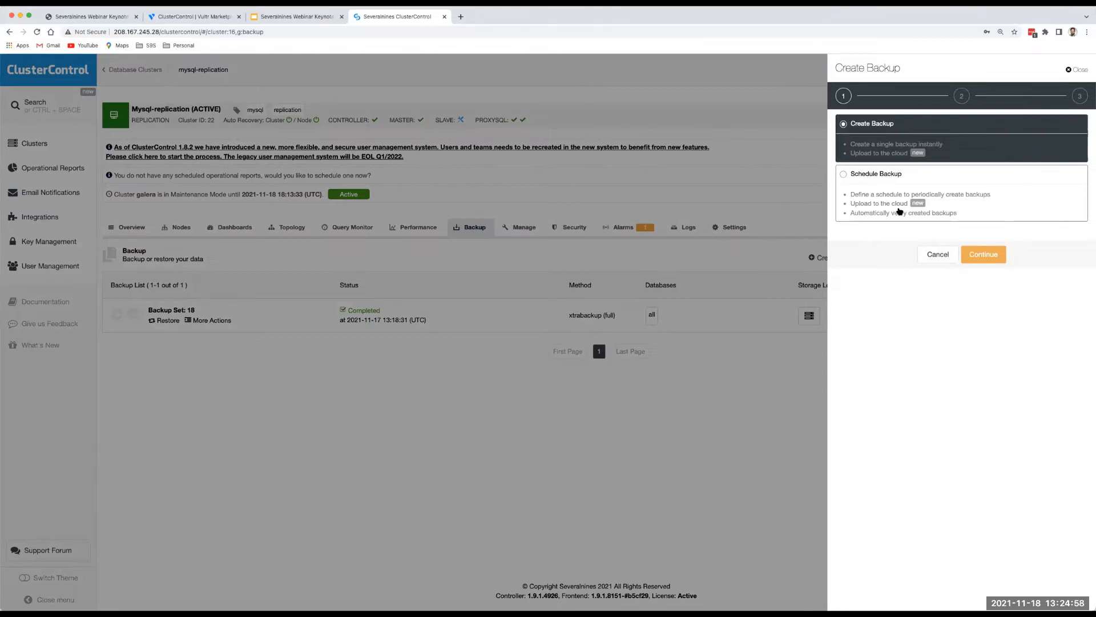
Choose a scheduled backup and set its backup method to xtrabackup (full).
left_click(844, 175)
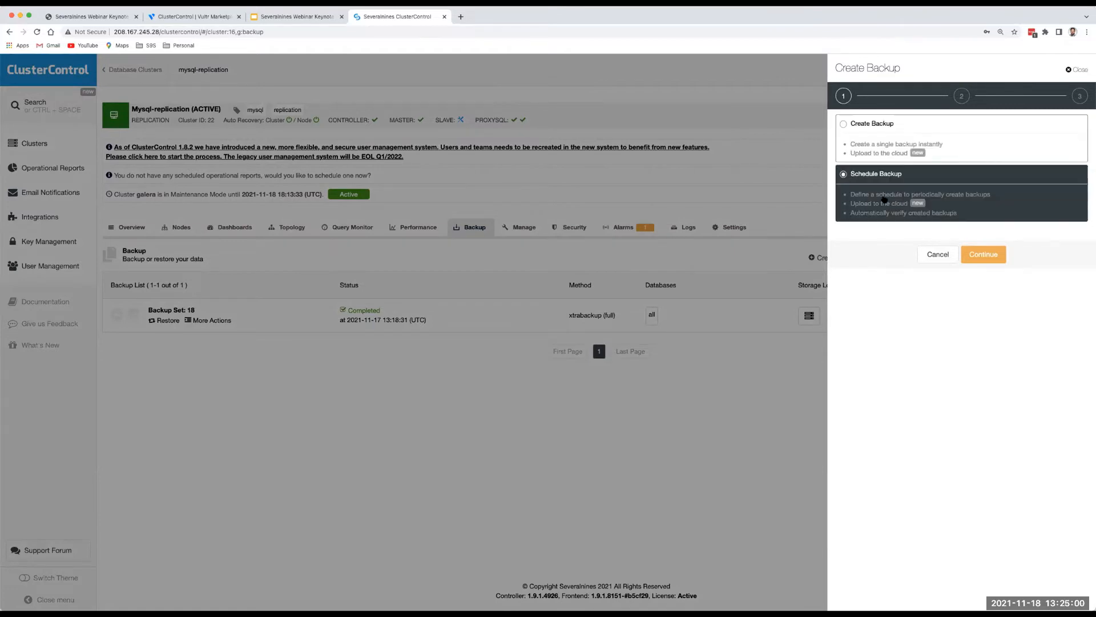
left_click(985, 256)
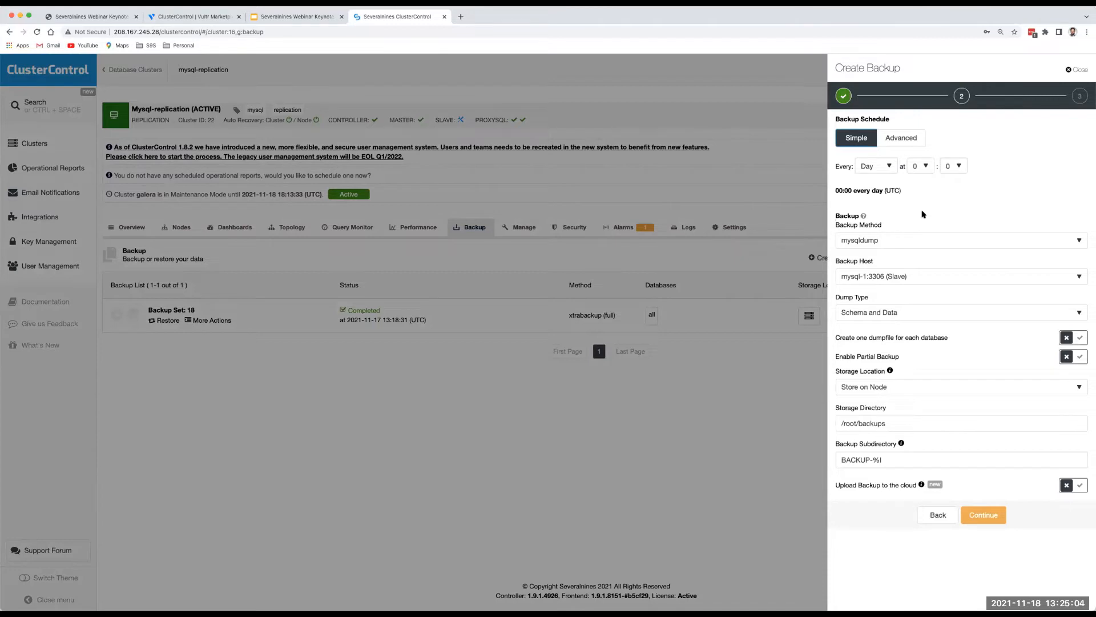
left_click(912, 242)
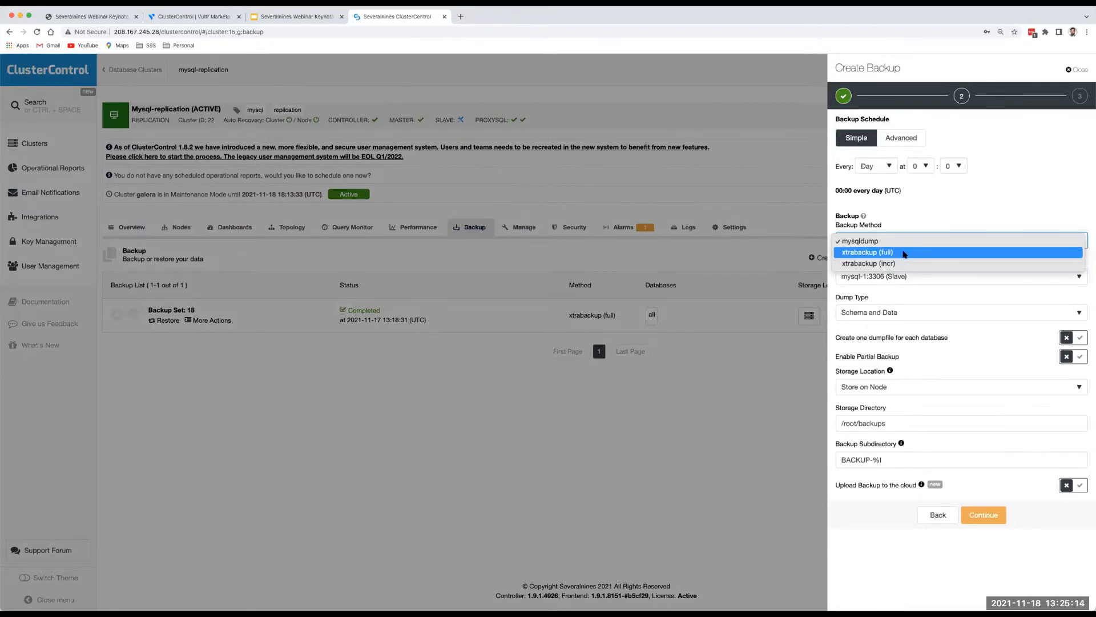
left_click(905, 253)
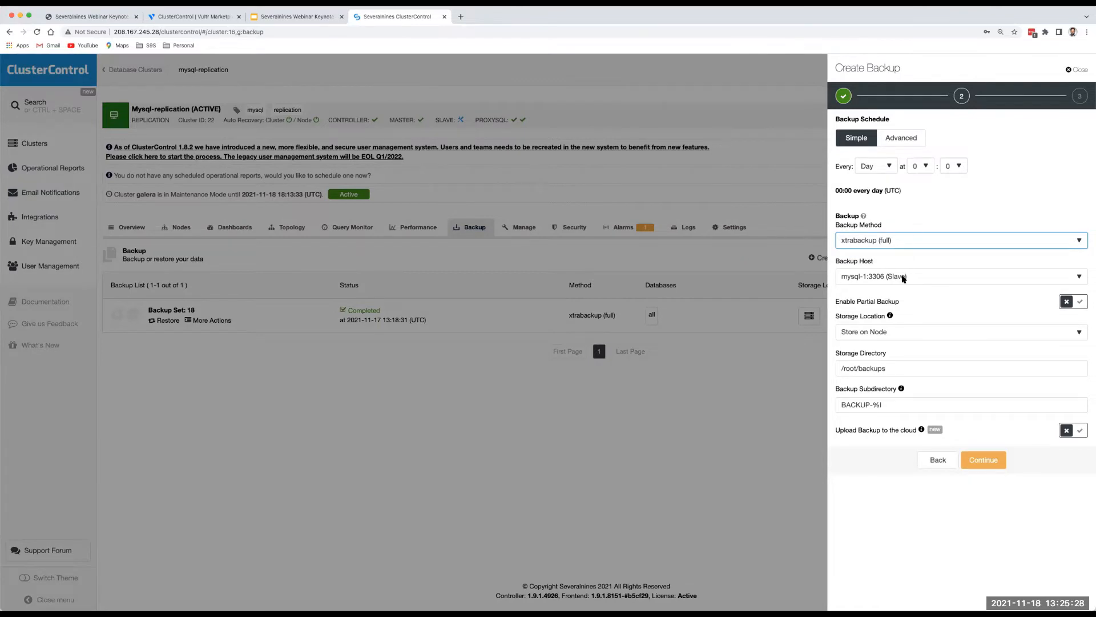
Set the backup host to Auto Select and keep backups stored on the node.
left_click(903, 279)
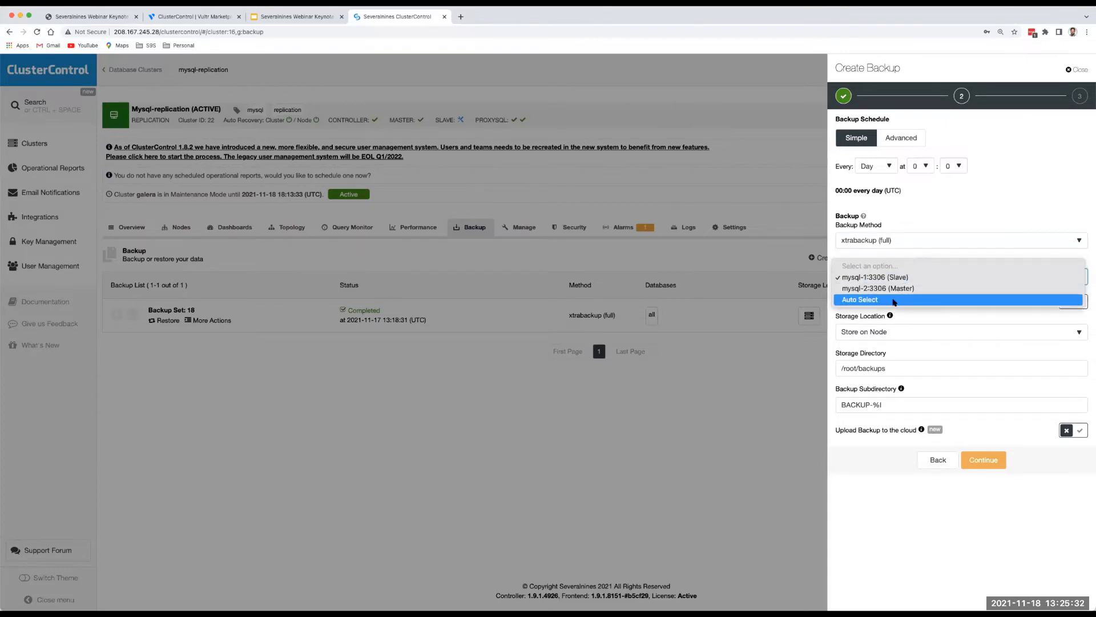
left_click(944, 216)
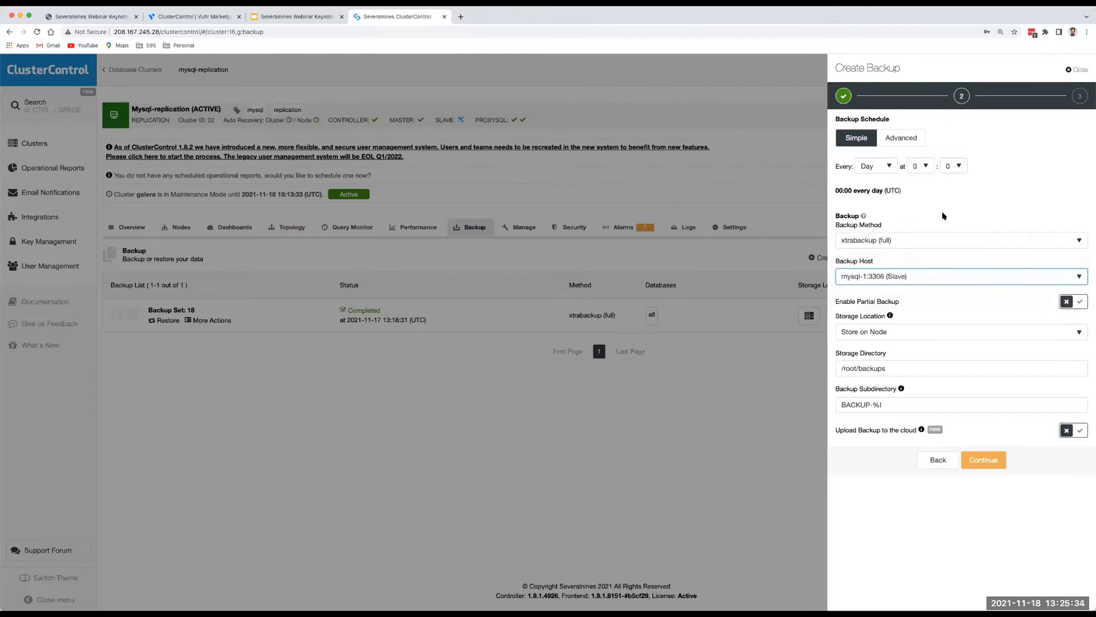
left_click(909, 278)
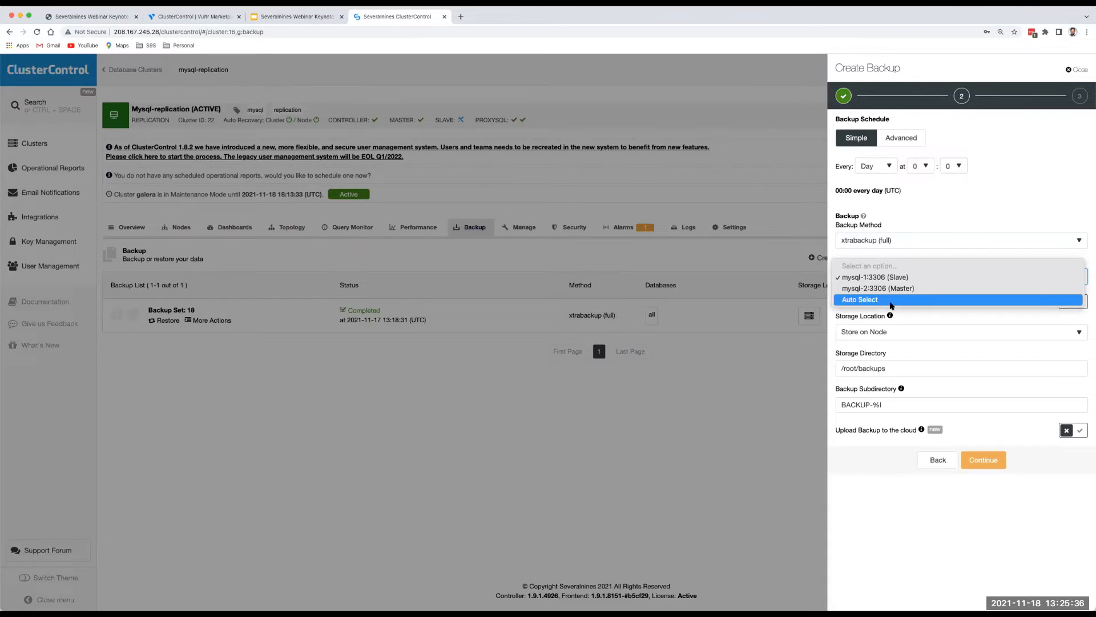
left_click(892, 301)
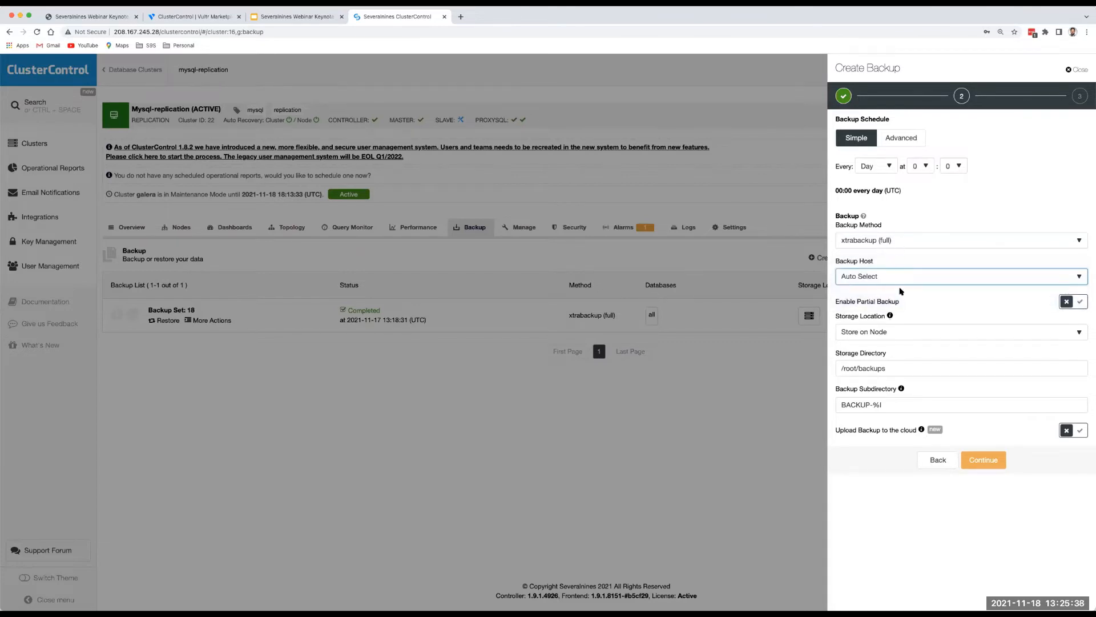
left_click(896, 332)
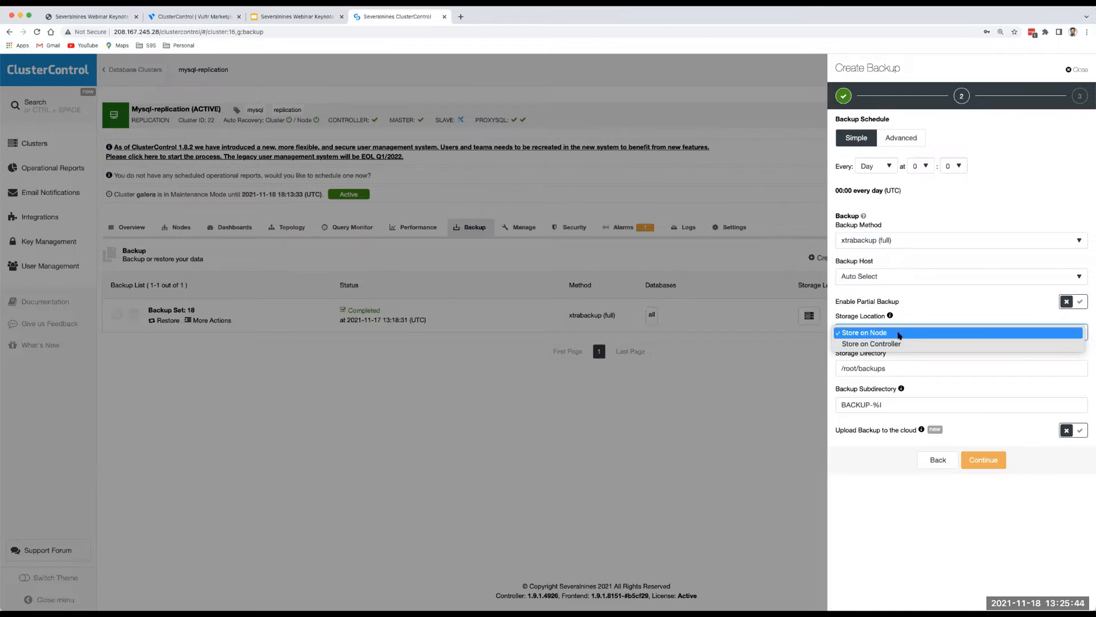
left_click(900, 333)
left_click_drag(840, 368, 885, 369)
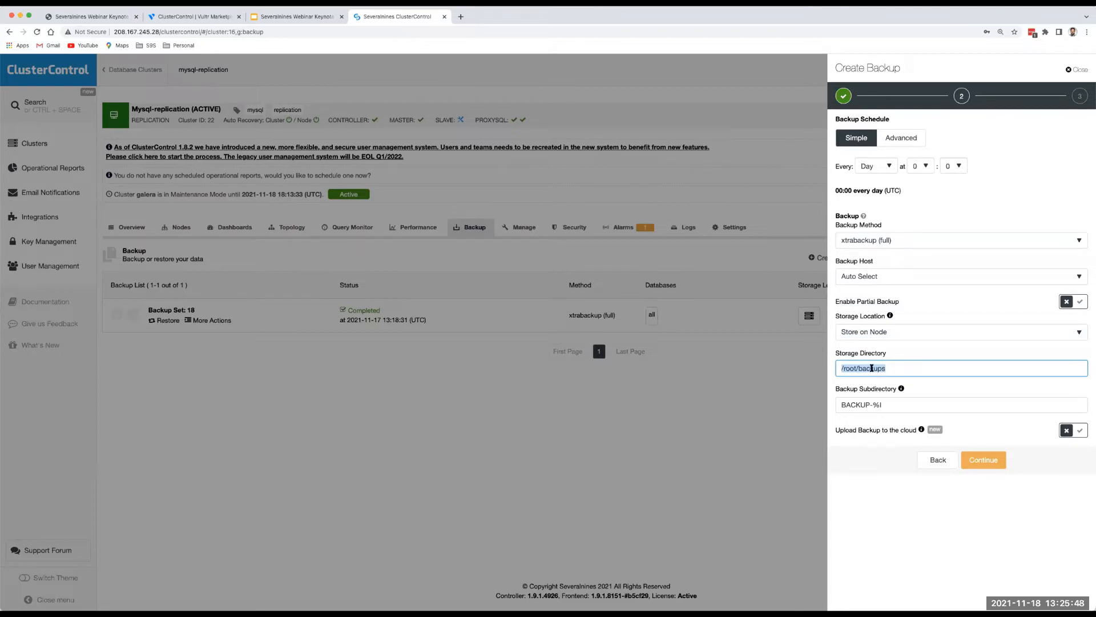
left_click(868, 369)
left_click(988, 463)
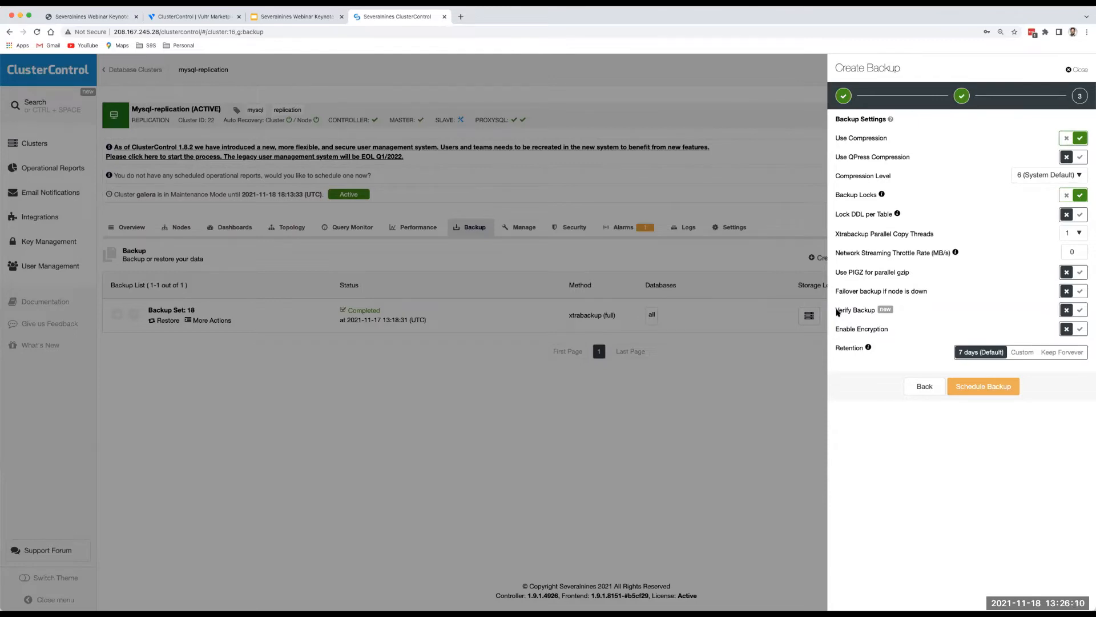
Turn on Verify Backup, then close the scheduling wizard without creating the schedule.
left_click(1080, 310)
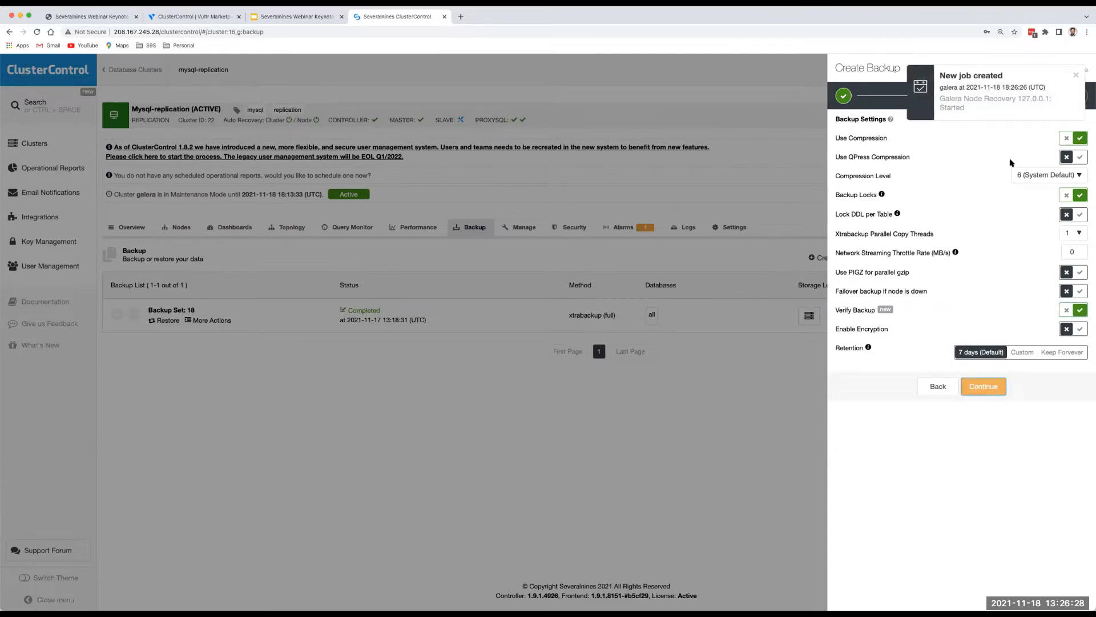
left_click(1075, 75)
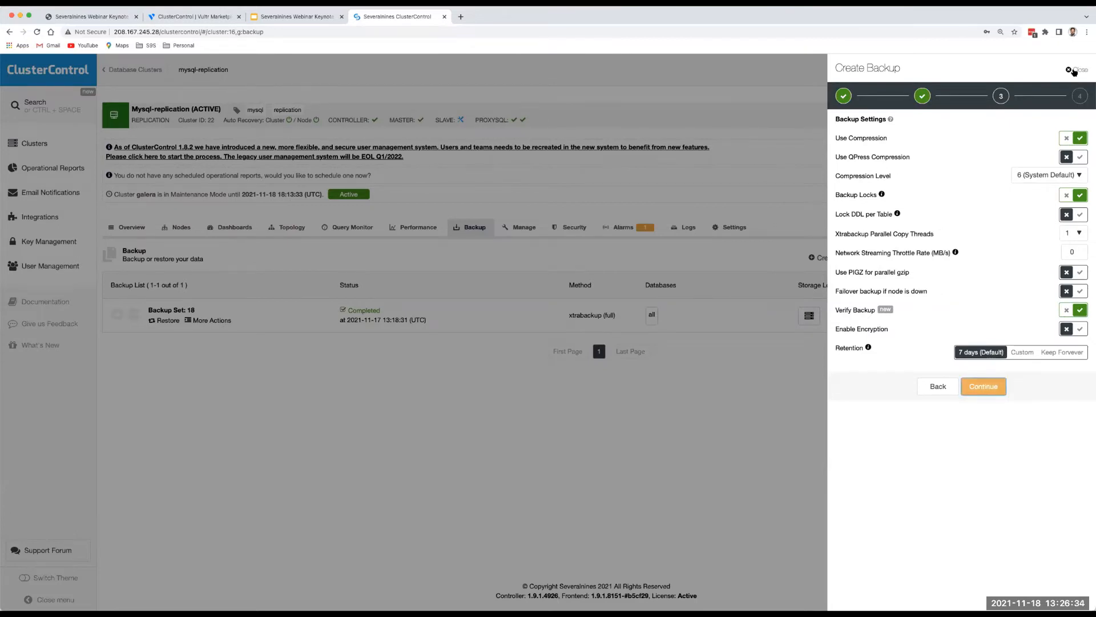
left_click(938, 385)
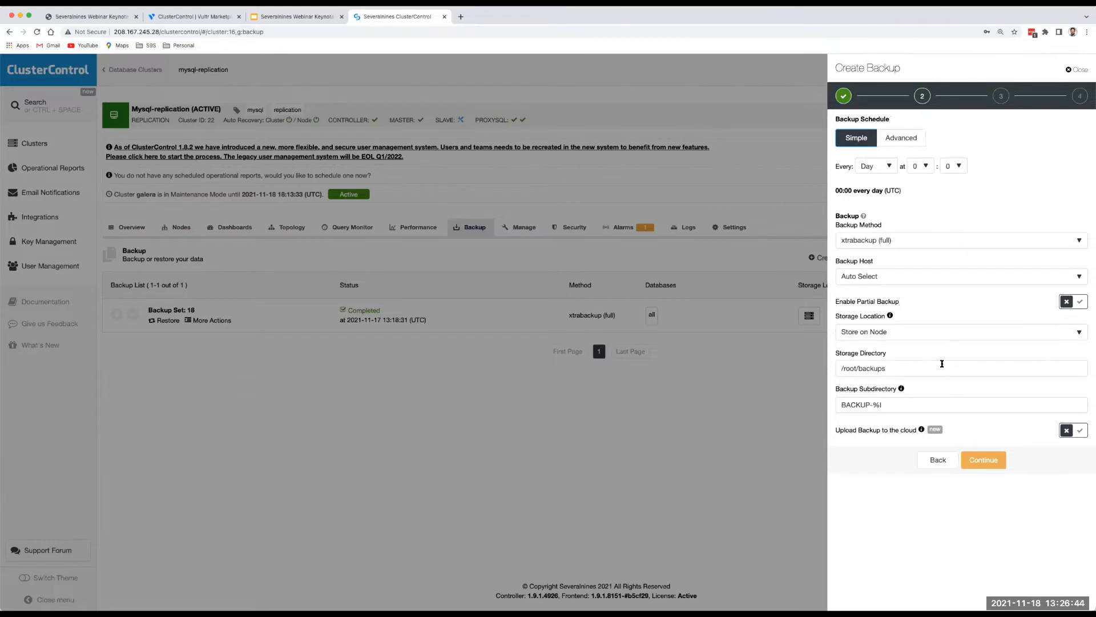
left_click(983, 461)
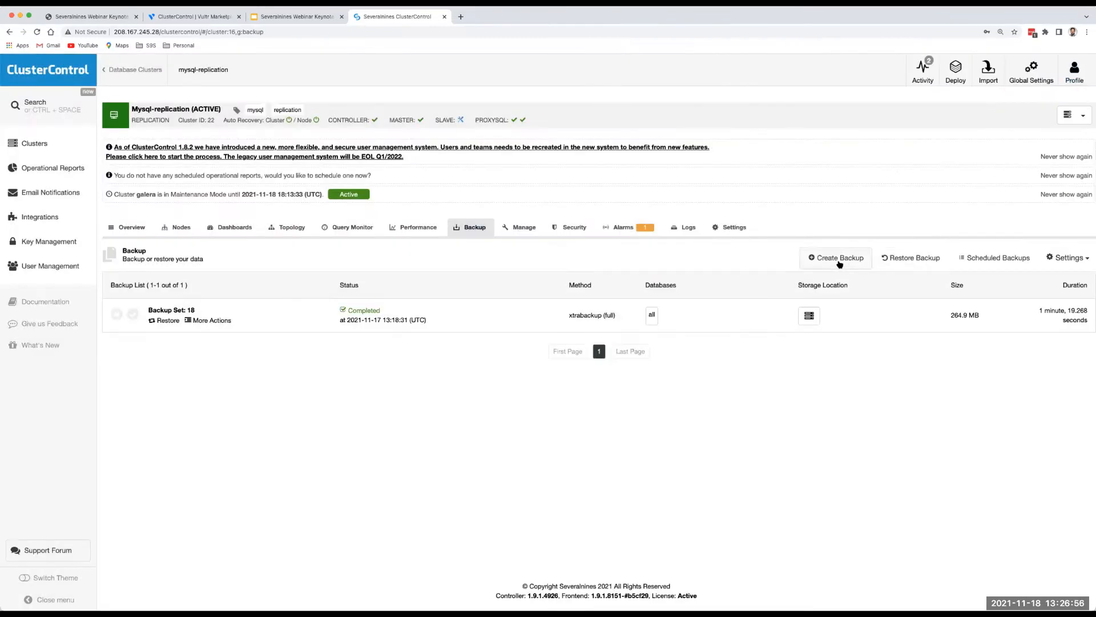
left_click(842, 259)
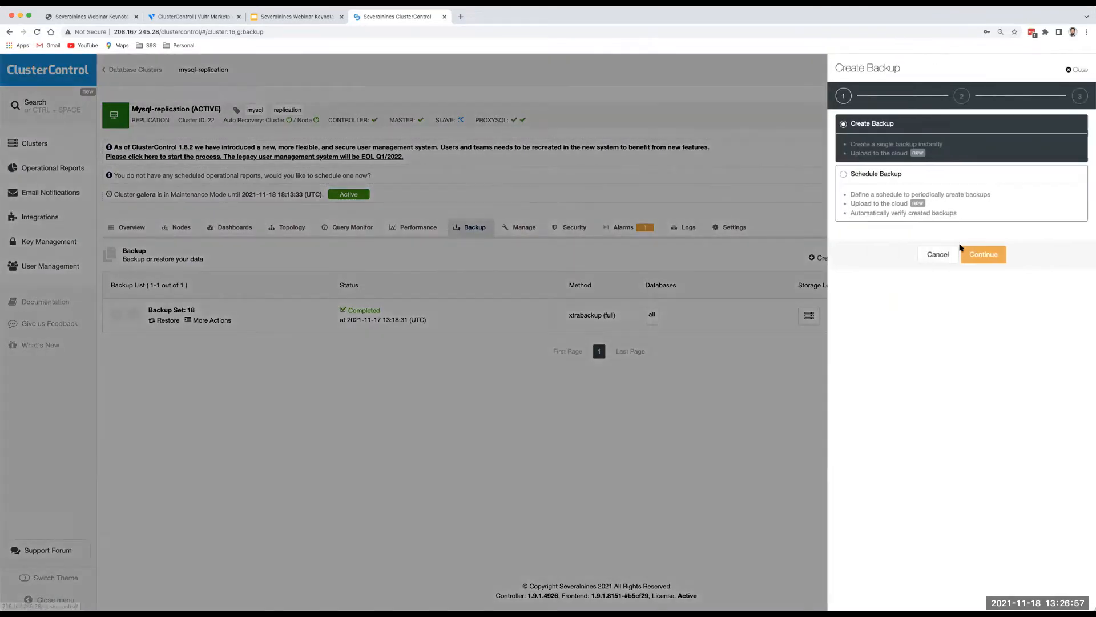
Set up a one-off xtrabackup (full) backup, keeping Schema and Data and storage on the node.
left_click(985, 258)
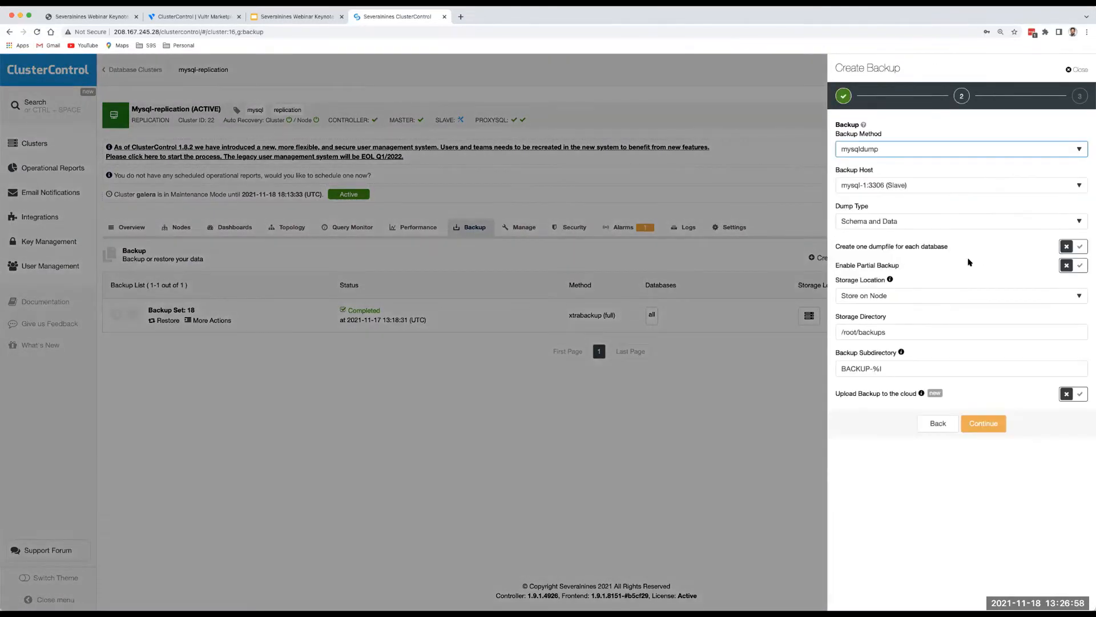
left_click(888, 227)
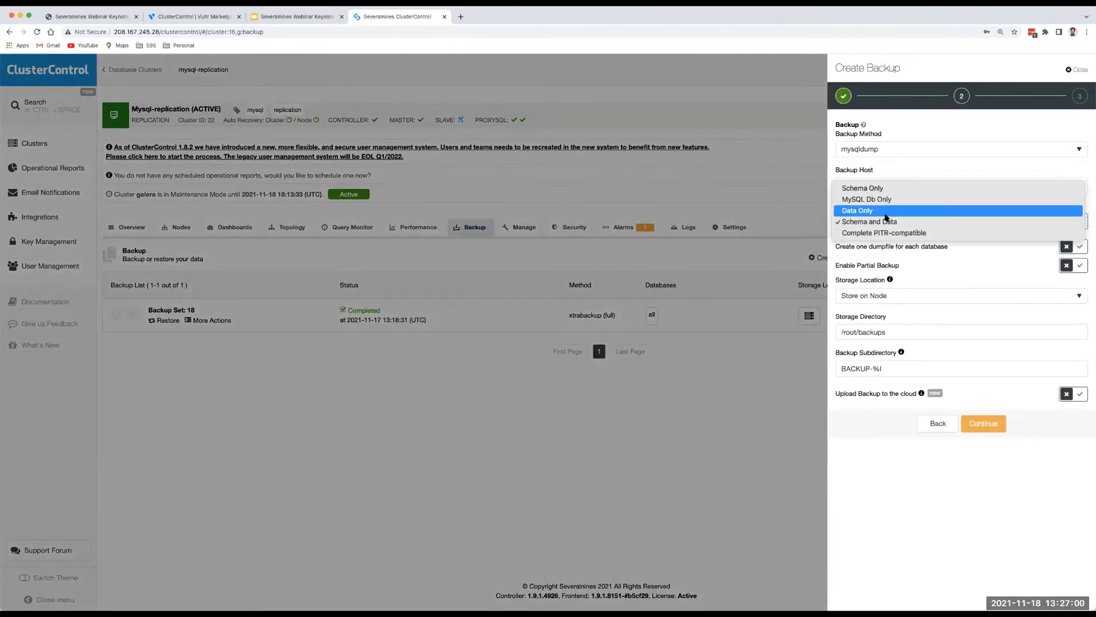
left_click(916, 158)
left_click(914, 152)
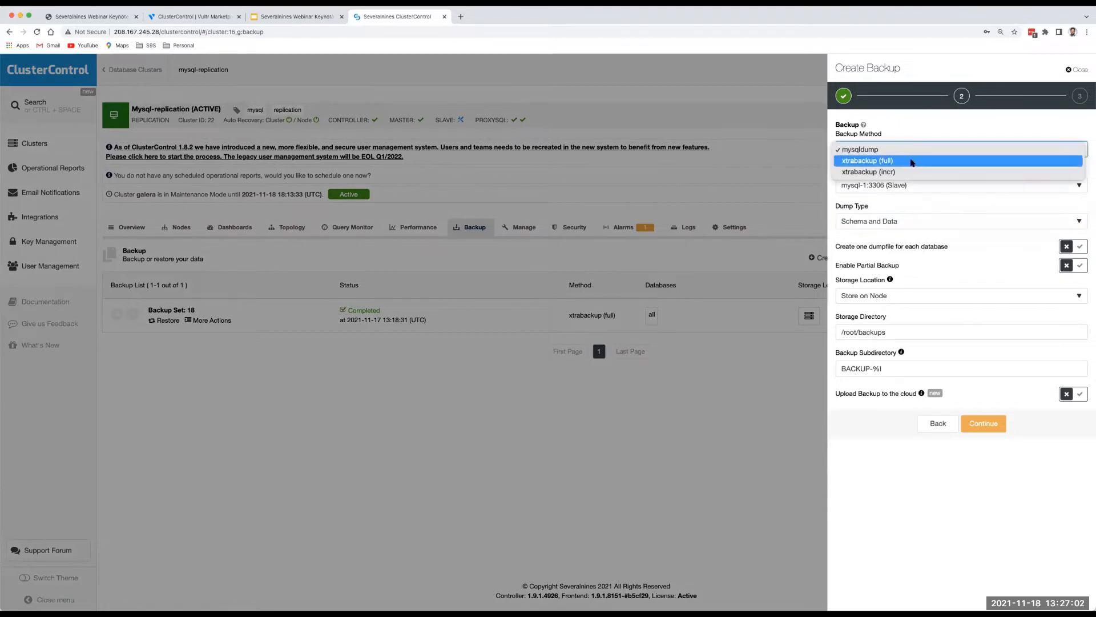
left_click(909, 161)
left_click(898, 244)
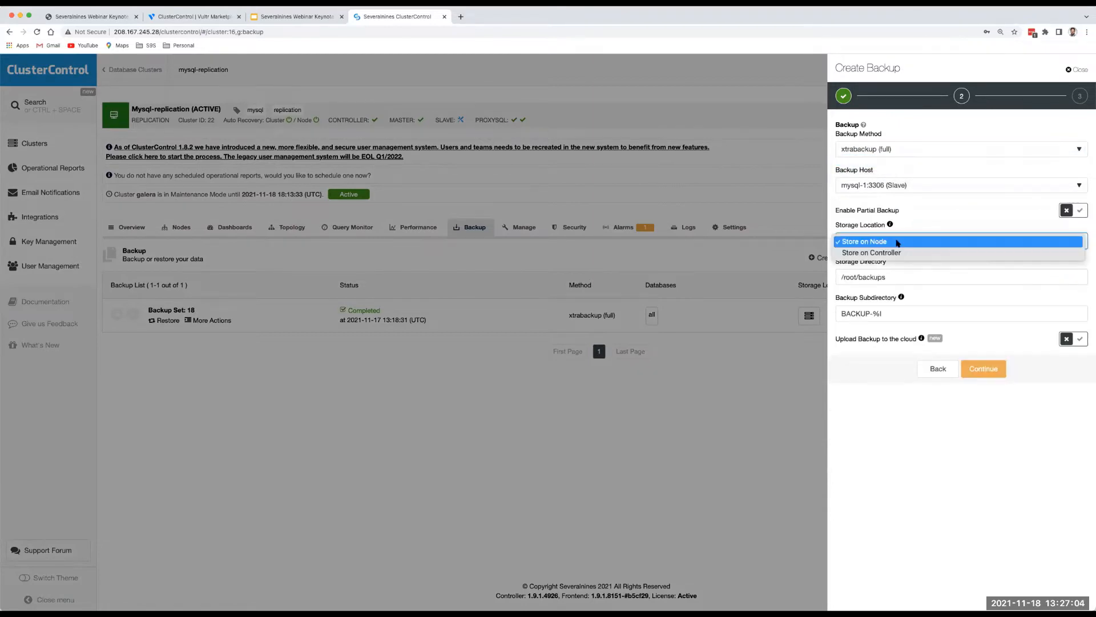
left_click(898, 243)
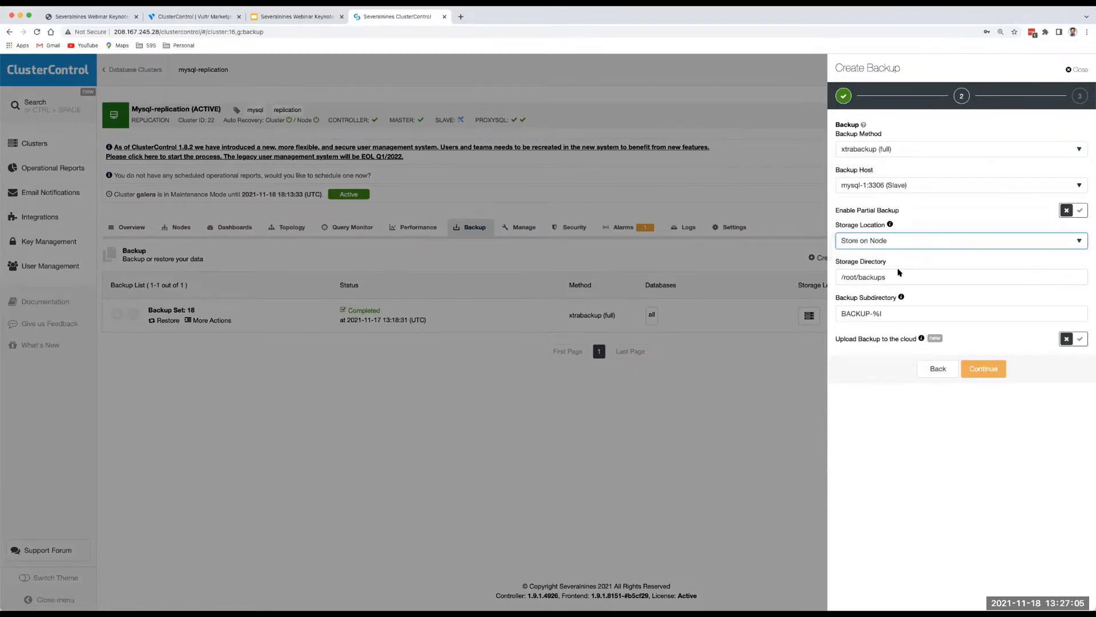
left_click(993, 366)
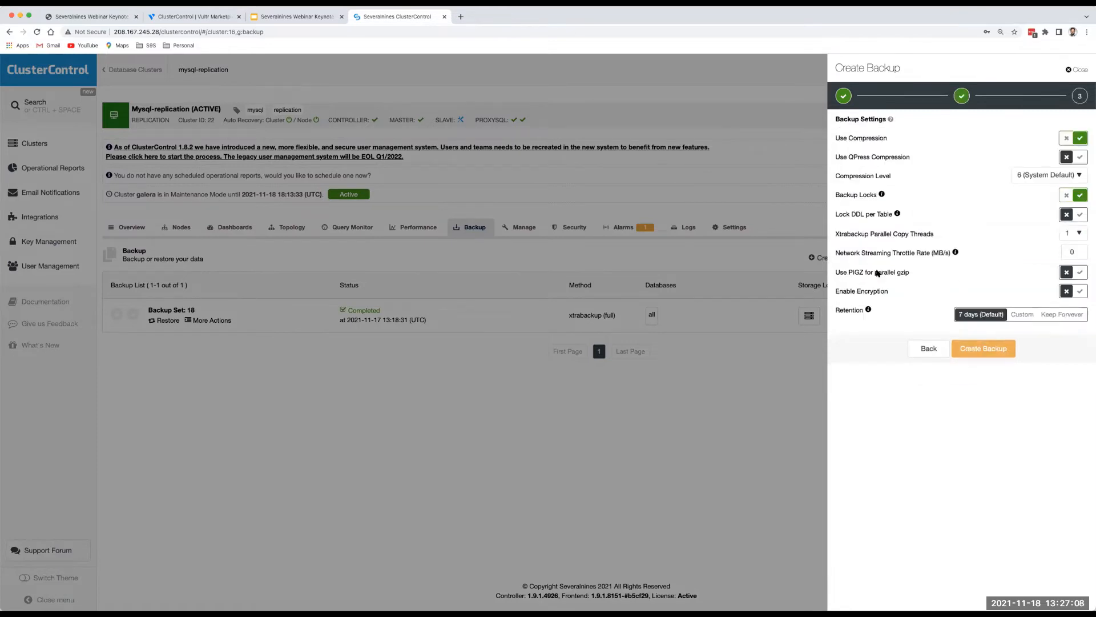
Start the backup, then set Backup Set 18 to restore and verify on a standalone host.
left_click(986, 350)
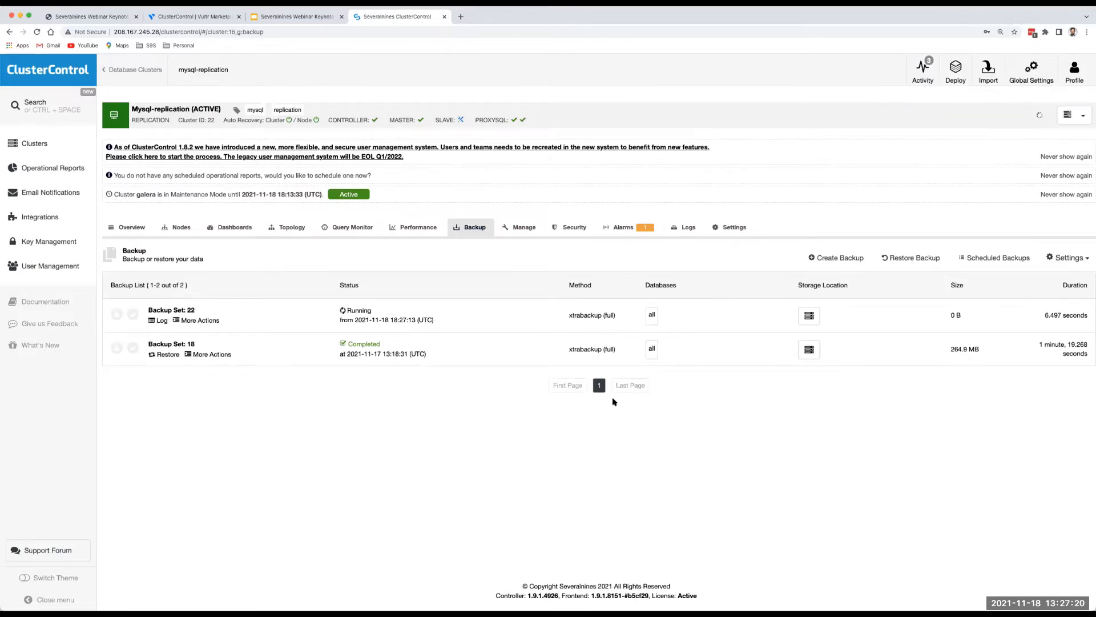
left_click(168, 355)
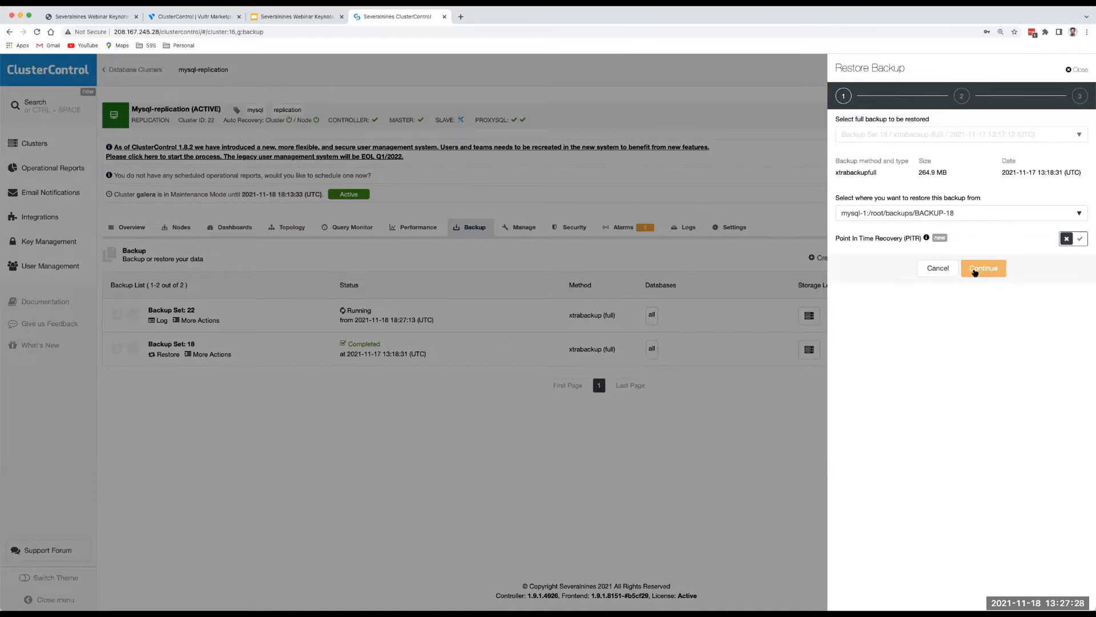
left_click(975, 272)
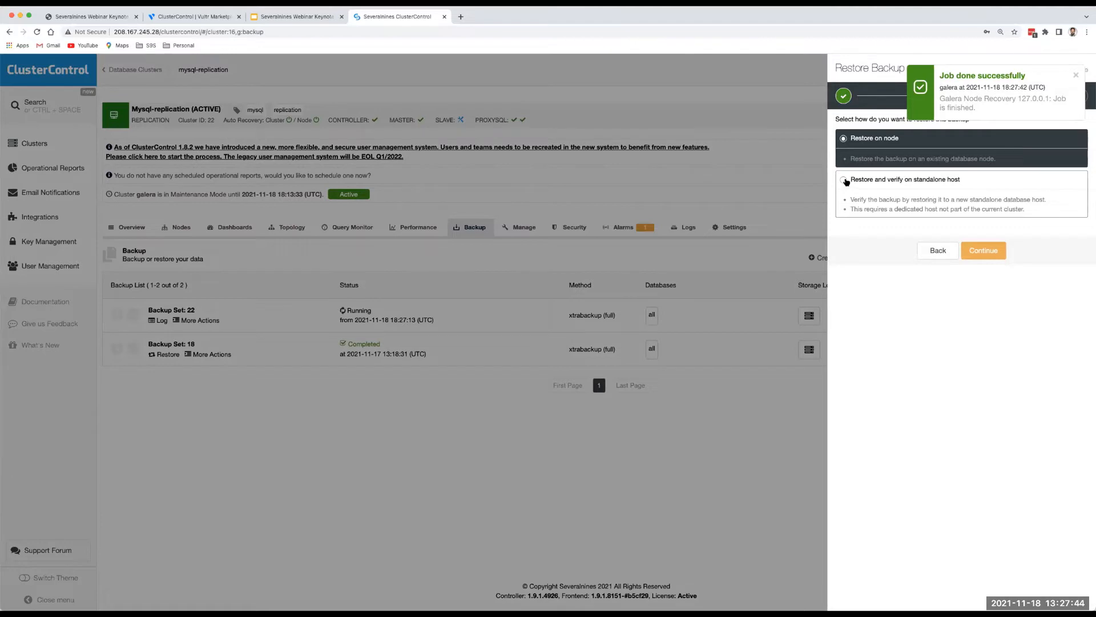
left_click(845, 180)
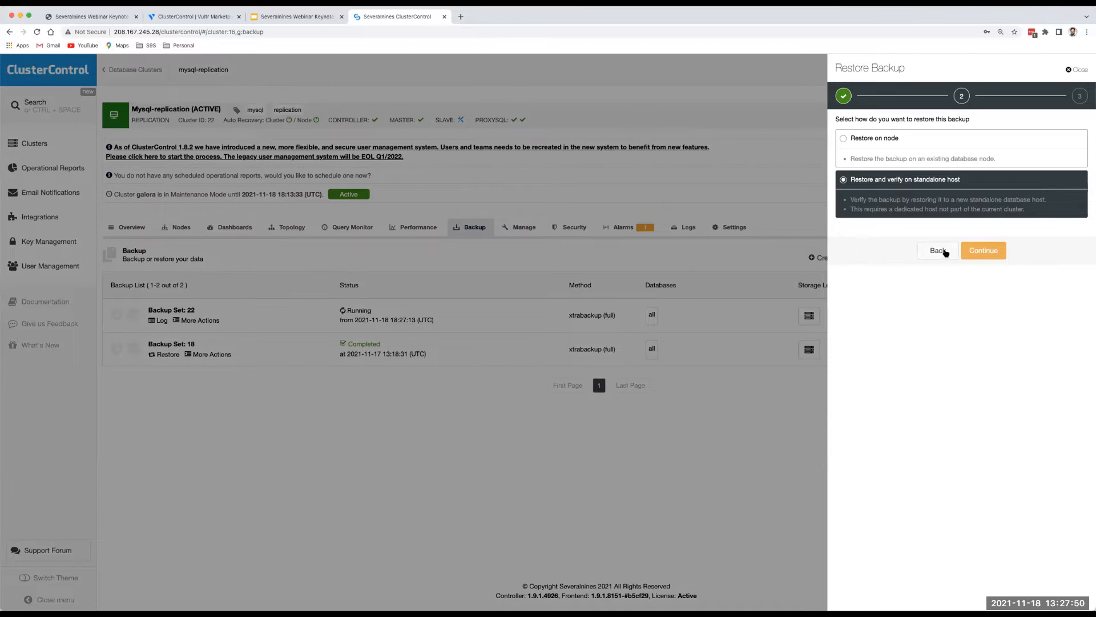
left_click(1079, 70)
Review the 7-day backup retention in Backup Settings and cancel without saving.
left_click(1068, 258)
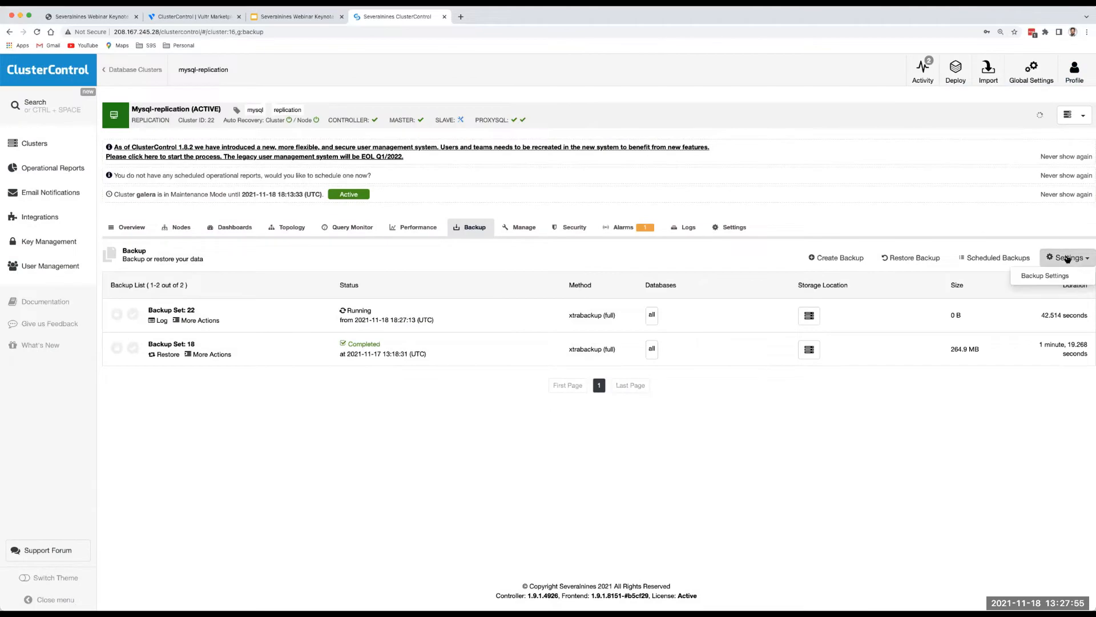
left_click(1047, 277)
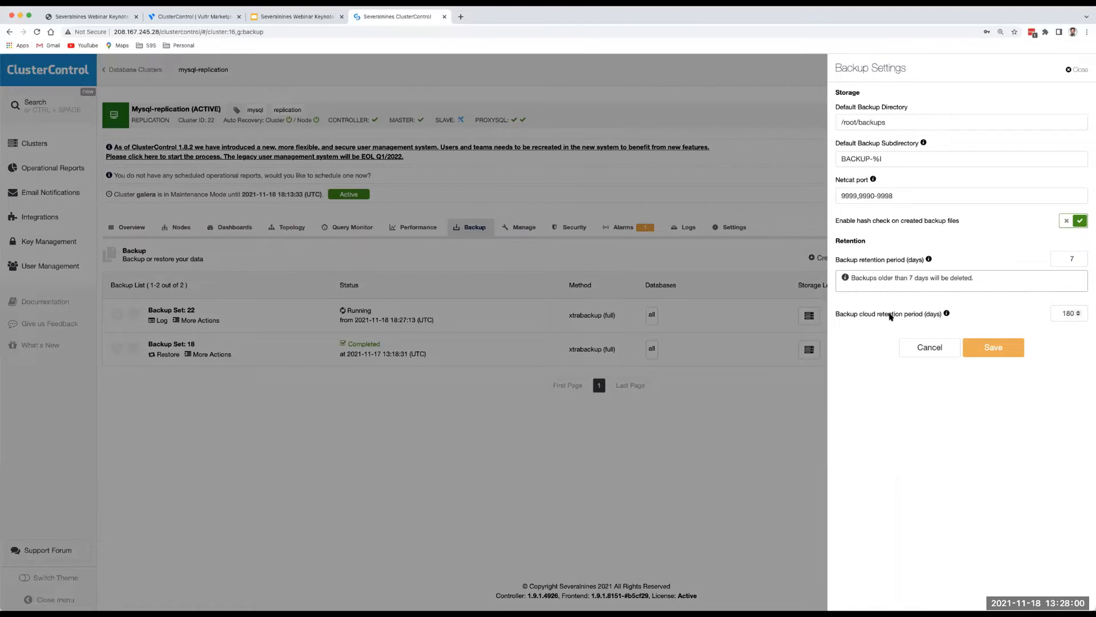
left_click(1069, 259)
left_click(942, 350)
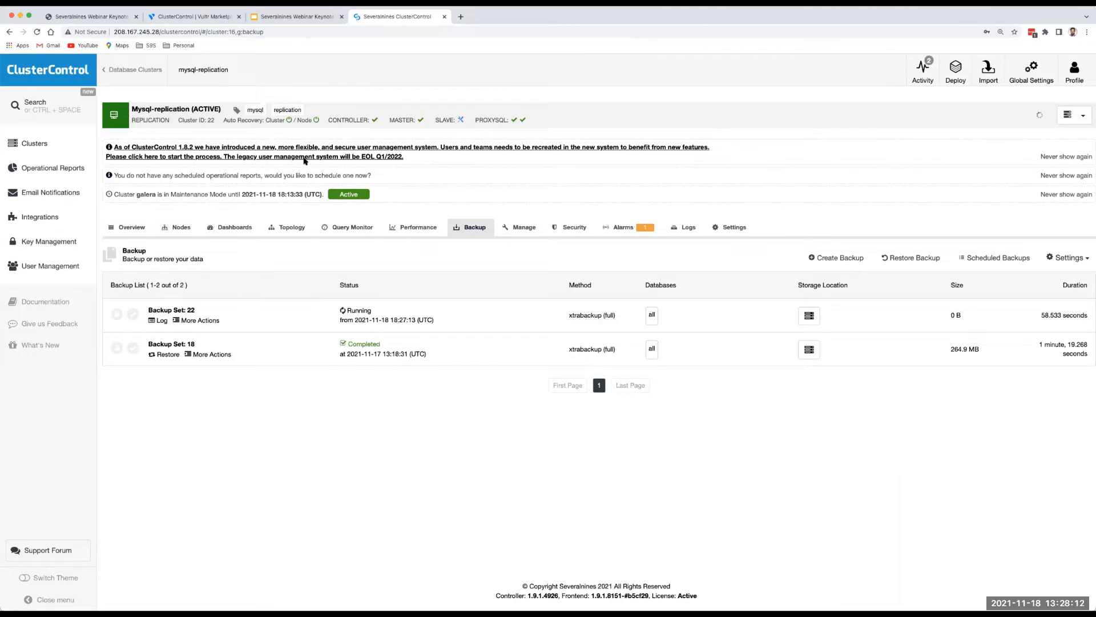
Open the PG-Streaming-Replication cluster's Backup tab from the cluster list.
left_click(38, 144)
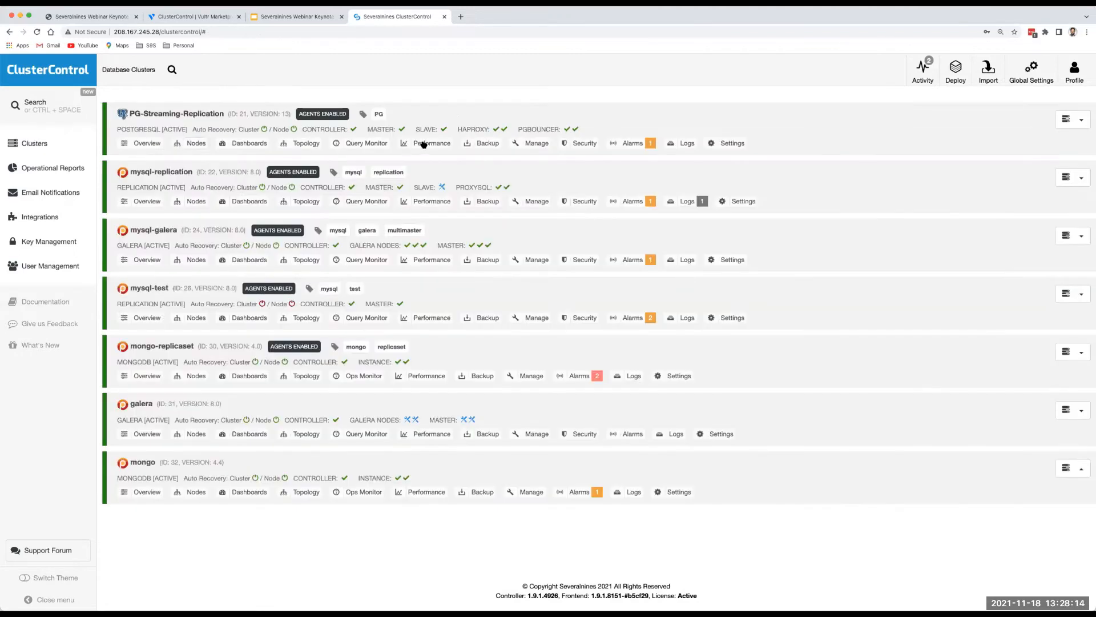
left_click(486, 145)
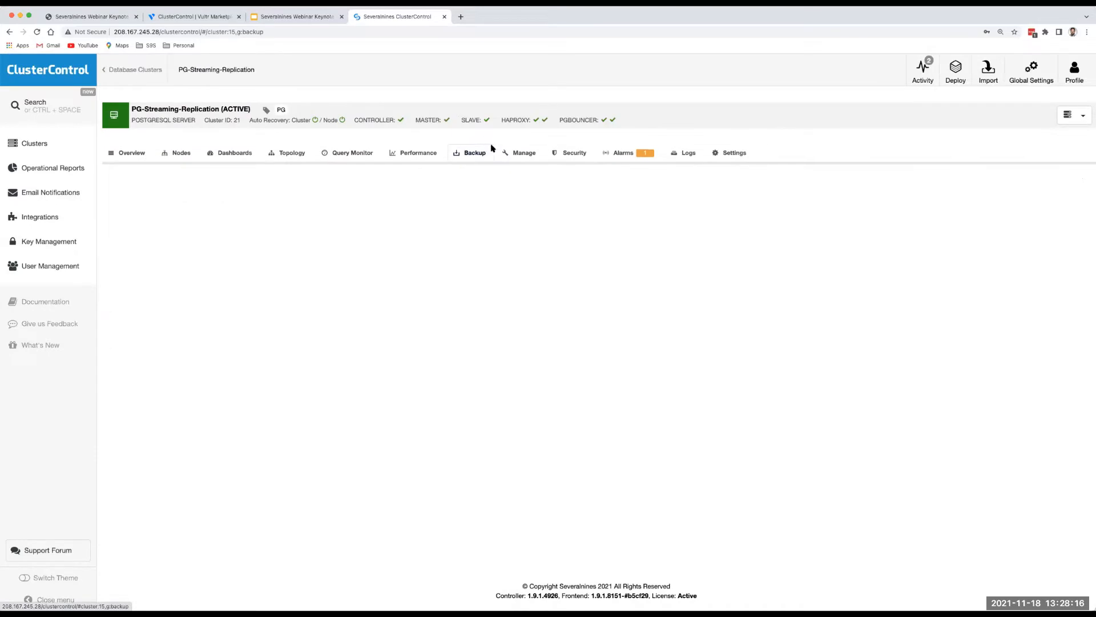
mouse_move(526, 155)
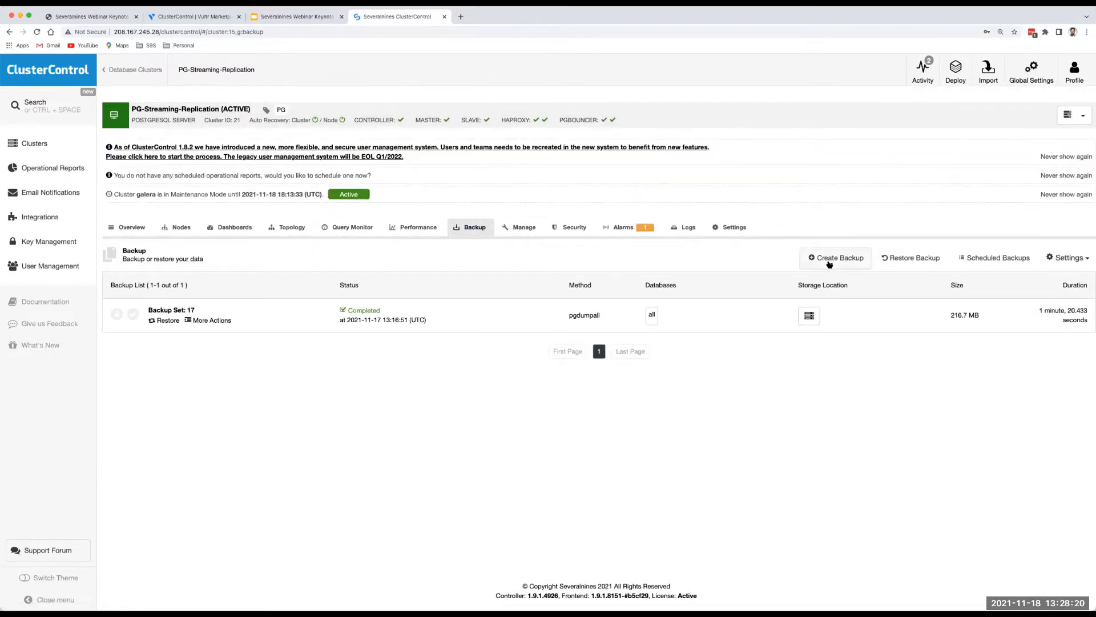
Look over the one-off backup methods, including pgdumpall, then close the Create Backup wizard.
left_click(829, 259)
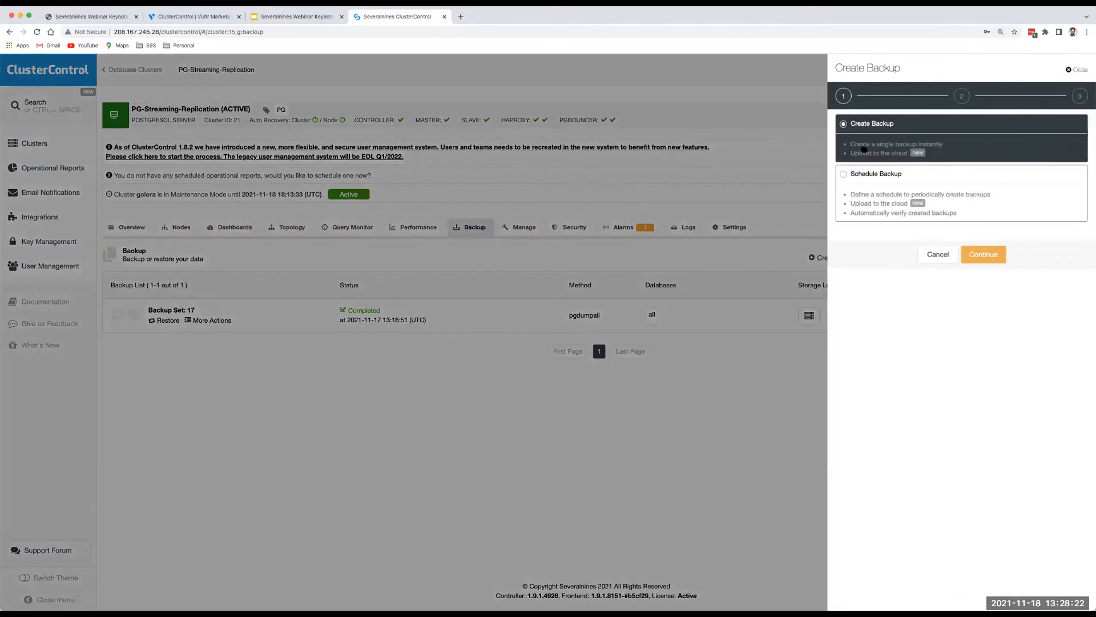
left_click(981, 254)
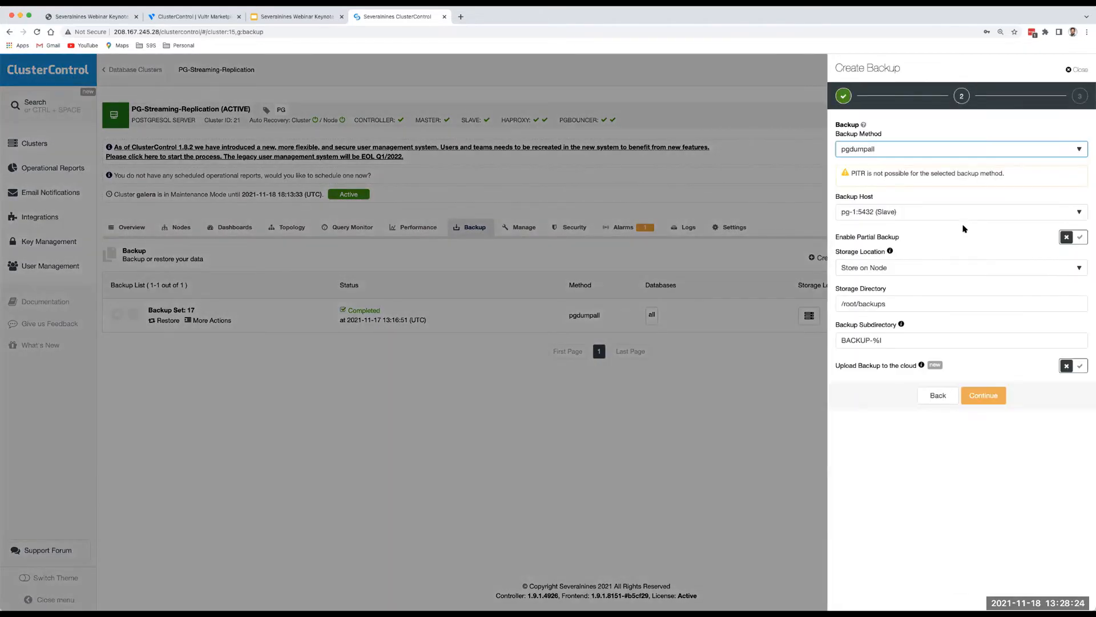
left_click(888, 149)
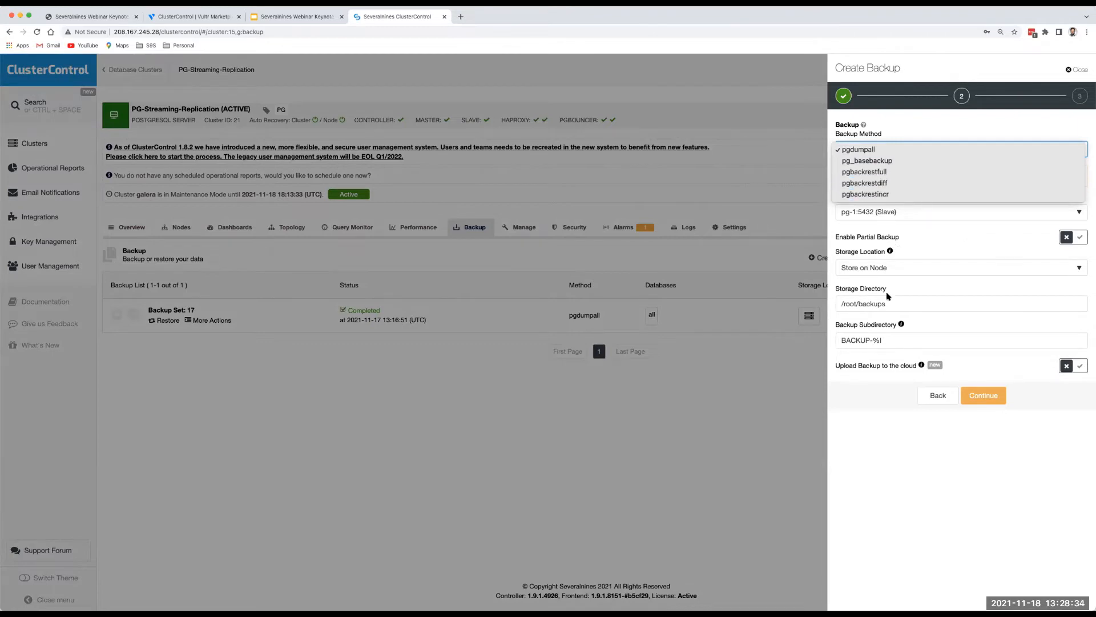
left_click(880, 411)
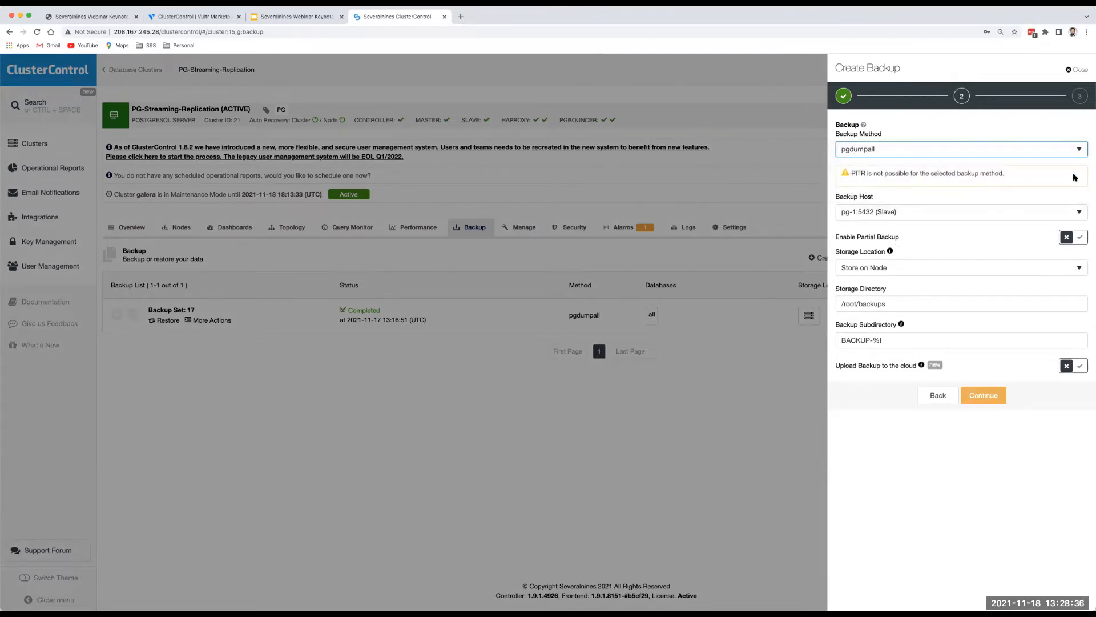
left_click(1081, 72)
left_click(590, 167)
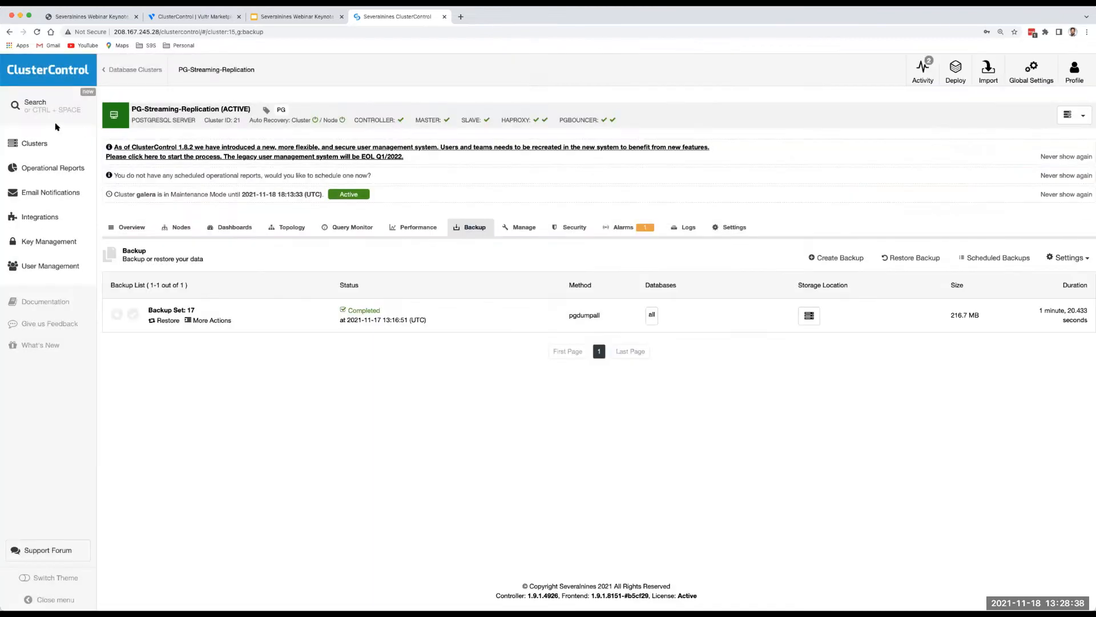
Go to the mongo-replicaset Backup tab and start a new backup.
left_click(40, 146)
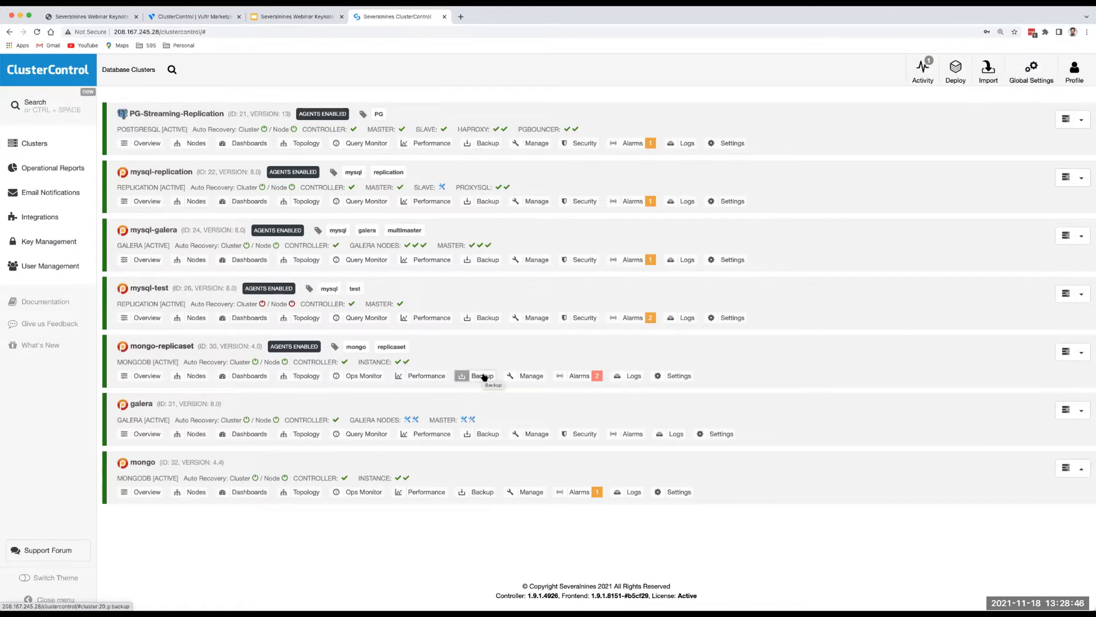
left_click(483, 376)
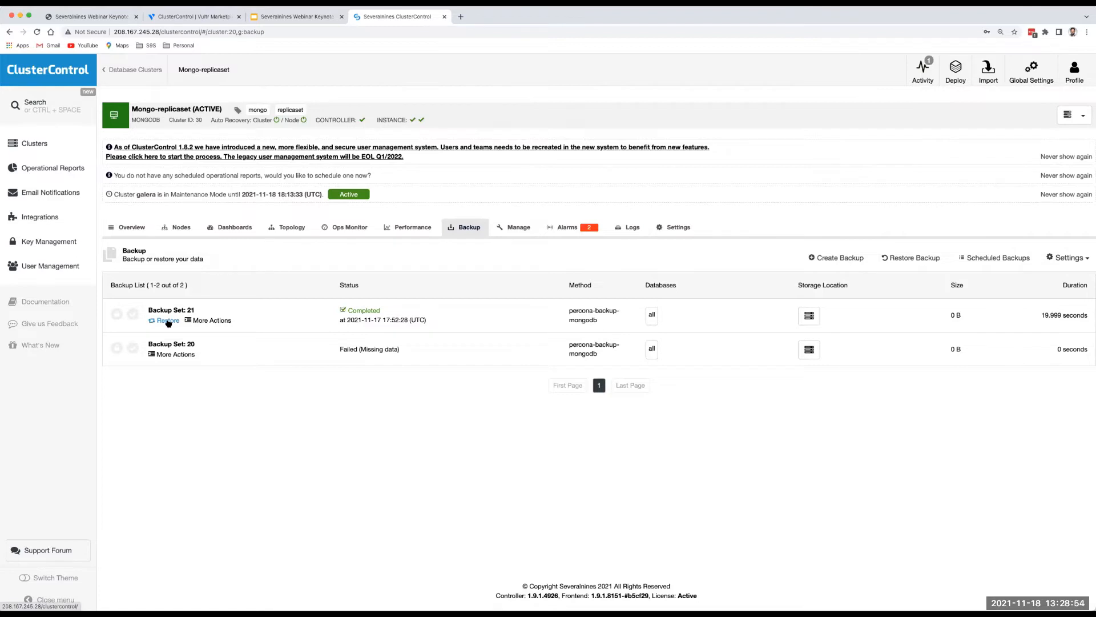
left_click(829, 260)
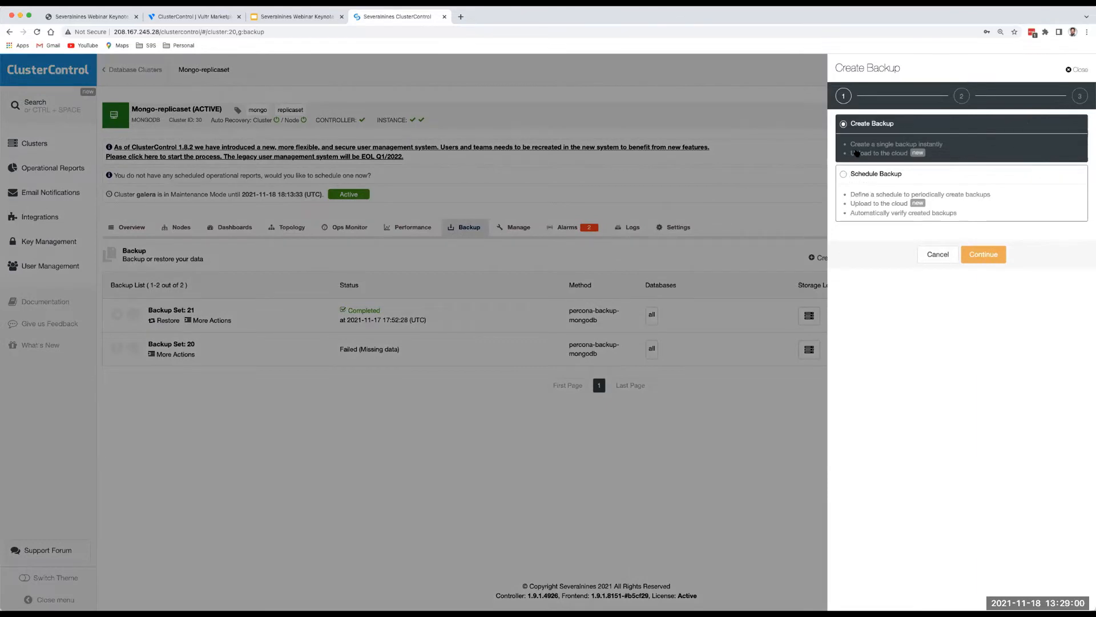
Create a daily 0:00 mongodump backup schedule for mongo-replicaset, then return to Clusters.
left_click(843, 174)
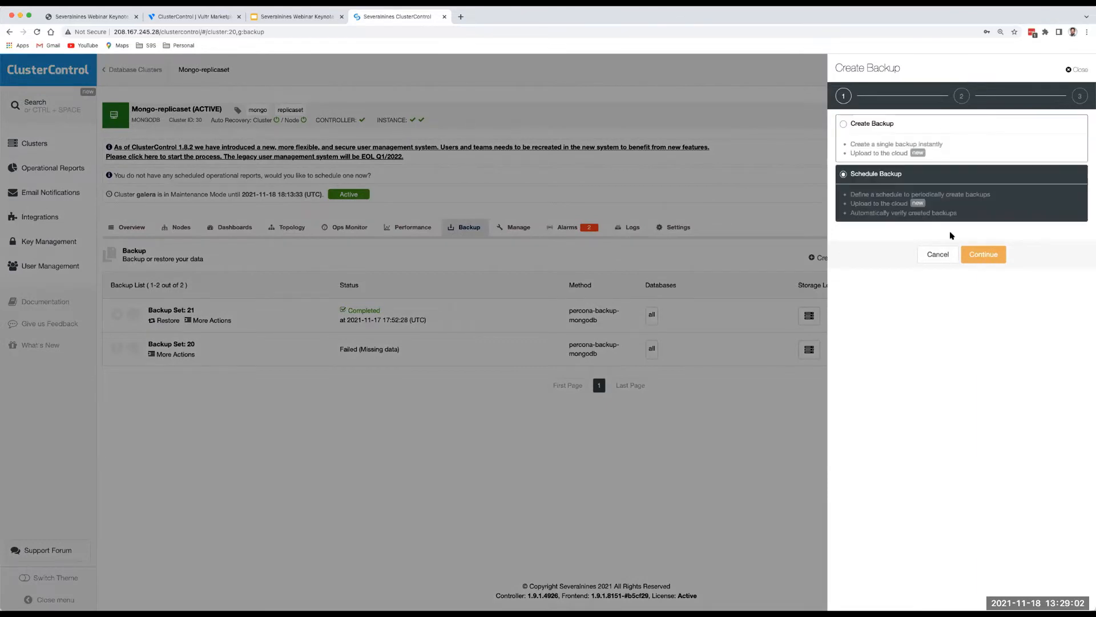
left_click(986, 258)
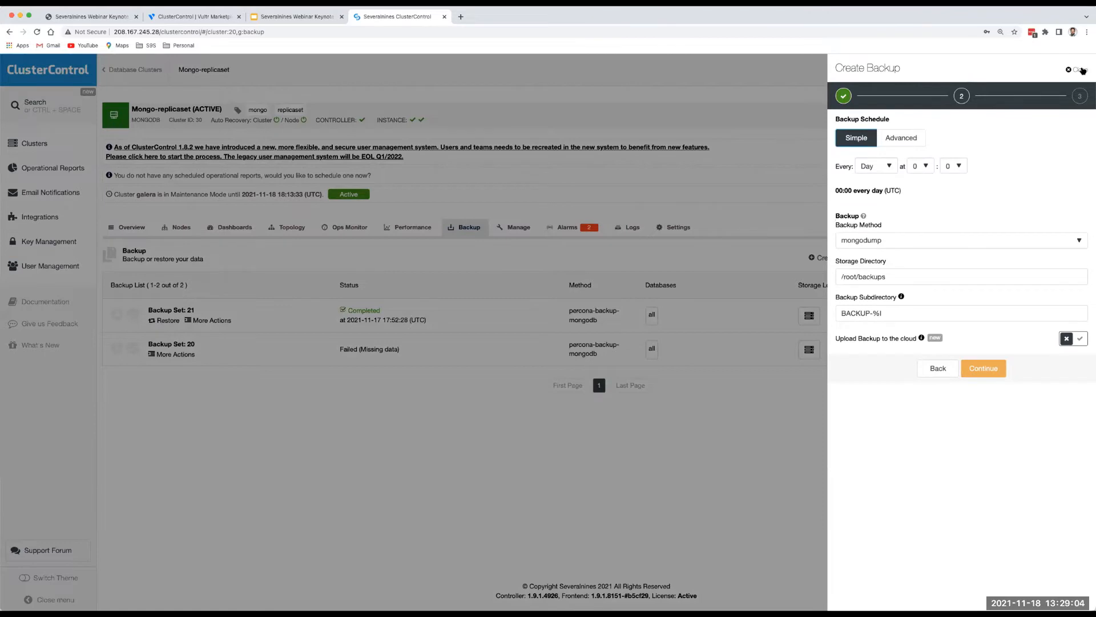
left_click(984, 369)
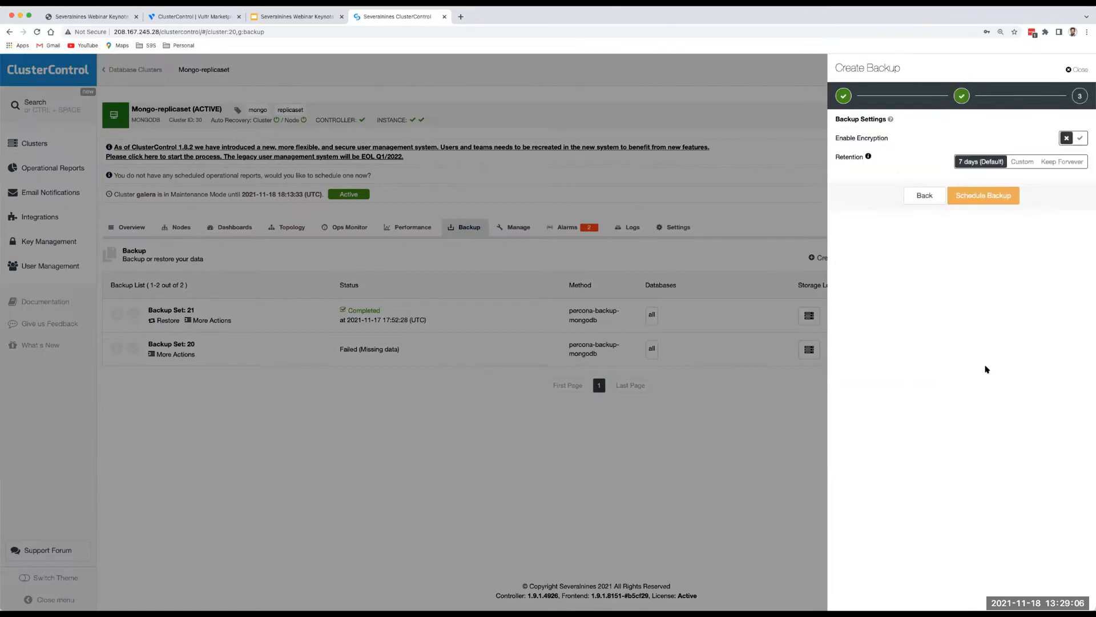
left_click(982, 197)
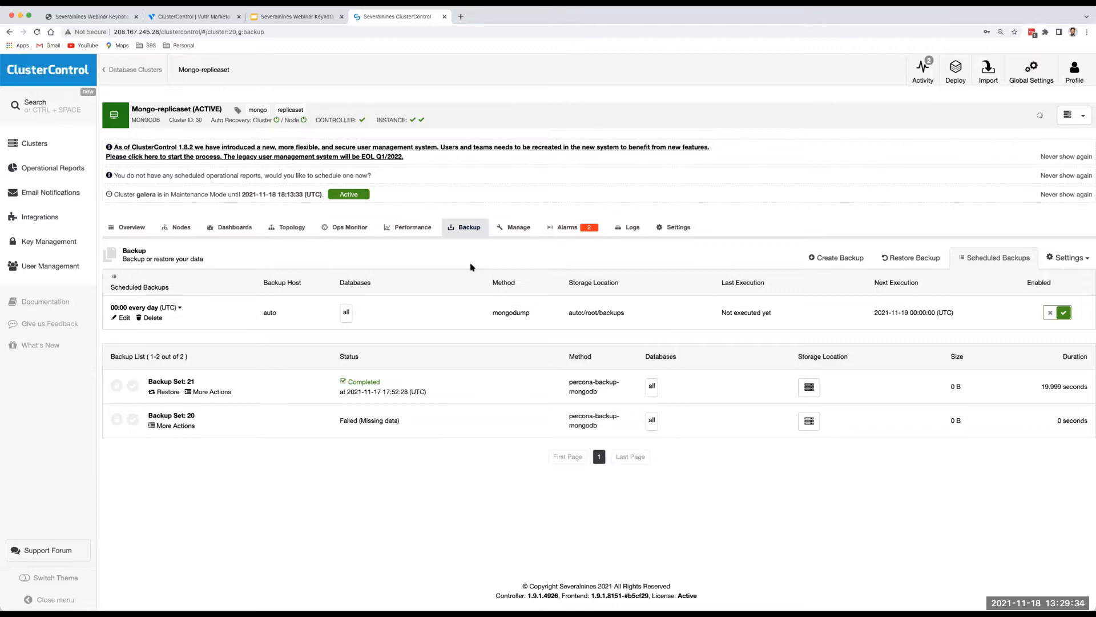
left_click(35, 146)
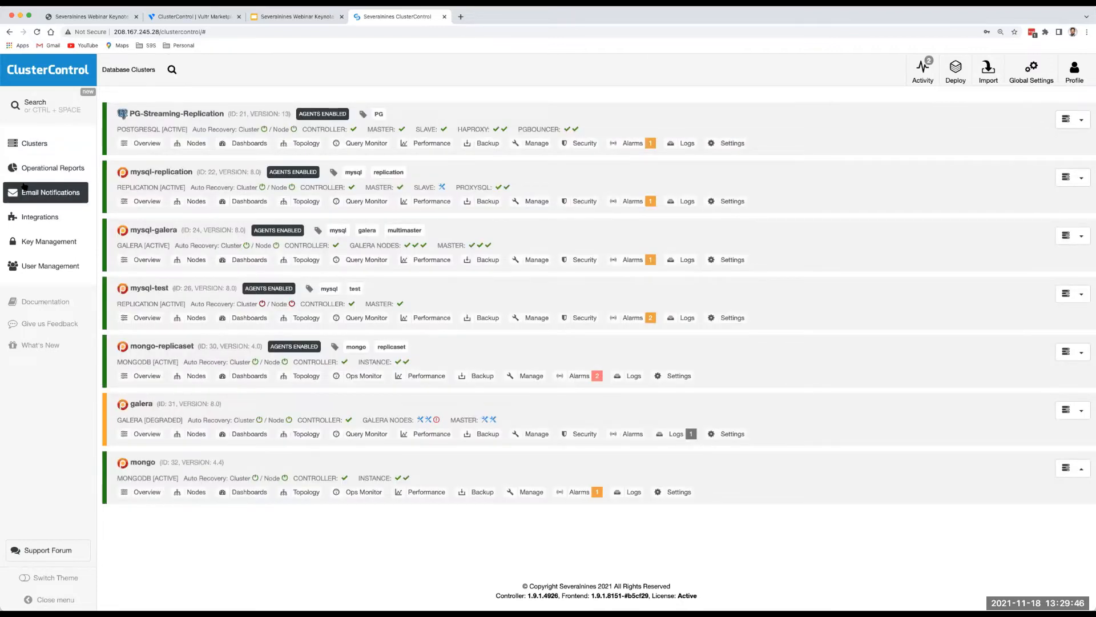
Present the Severalnines Webinar Keynote deck from slide 8, Scaling with proxies and load balancers.
left_click(287, 18)
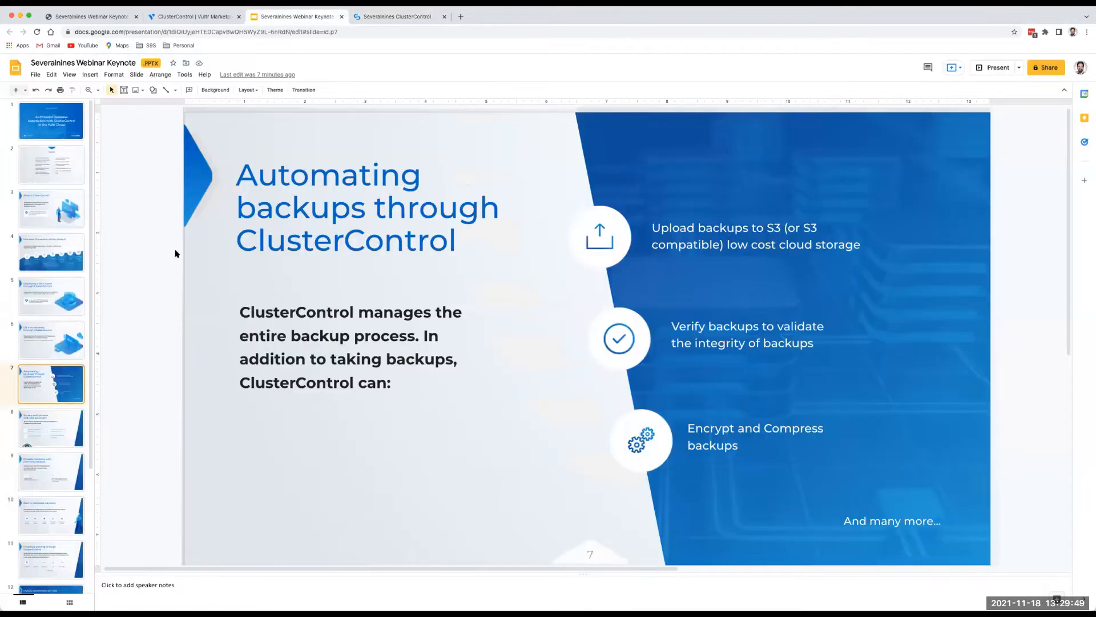
left_click(57, 417)
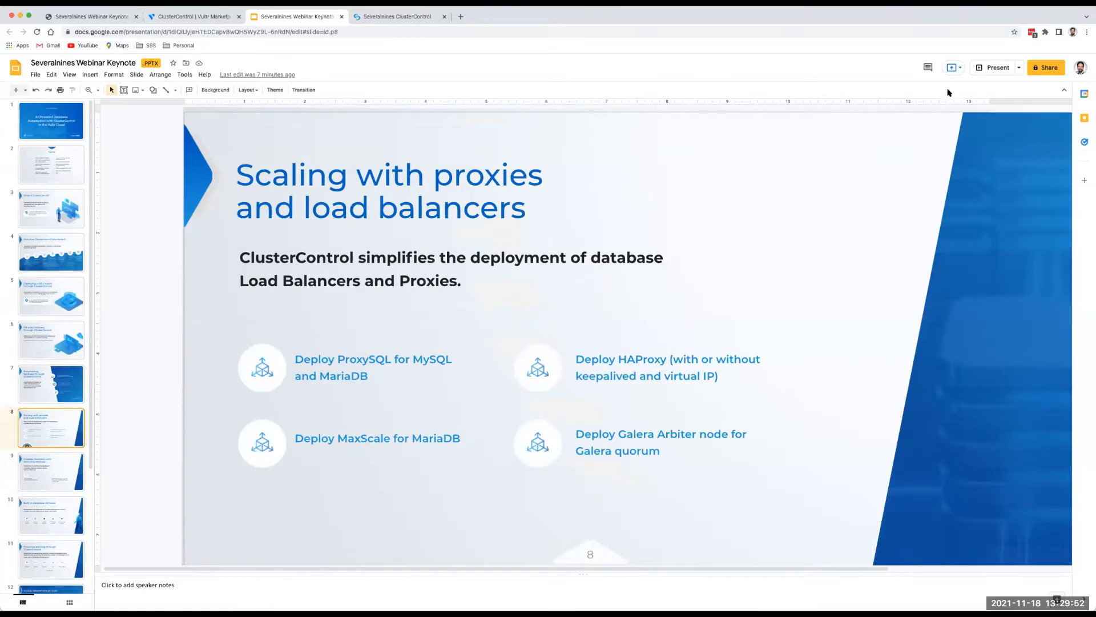
left_click(56, 378)
left_click(57, 434)
left_click(995, 61)
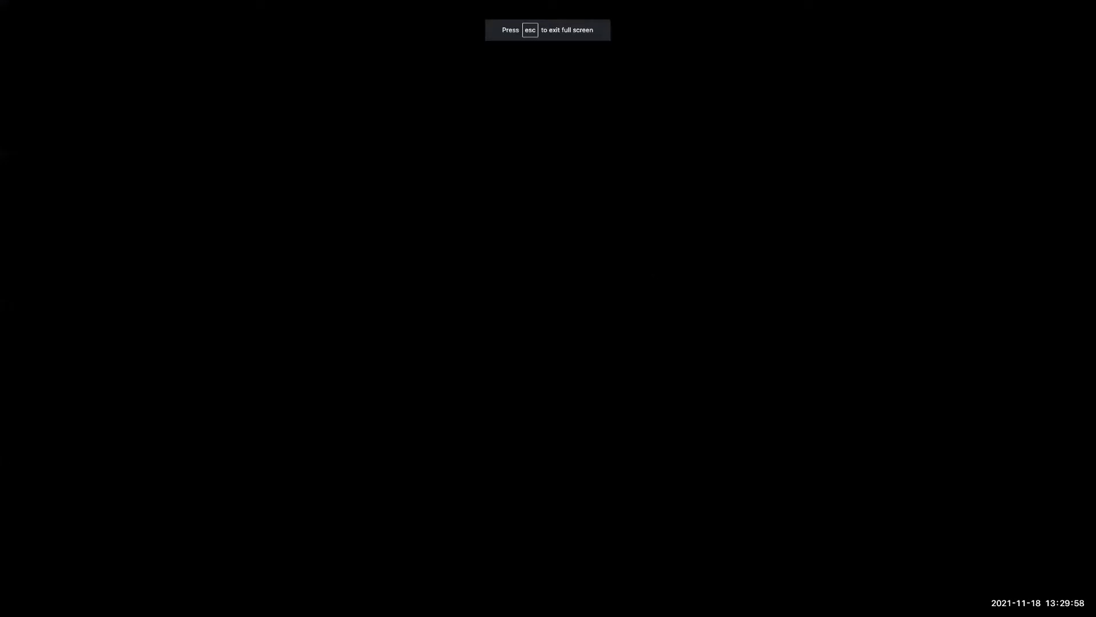
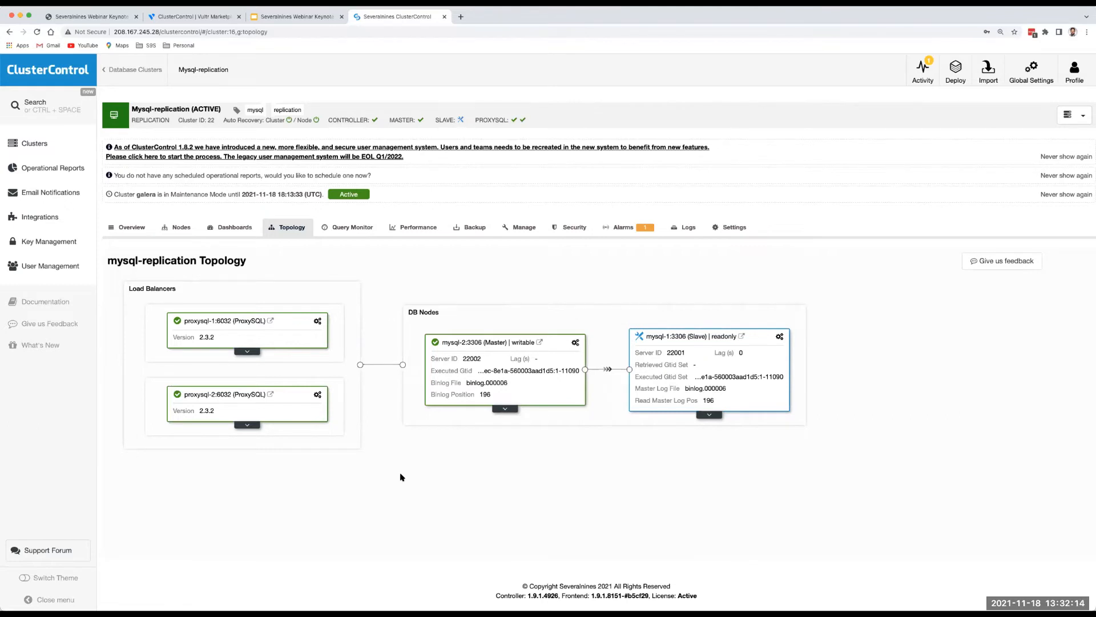
Open mysql-galera from Clusters and choose Add Load Balancer to reach the Deploy ProxySQL form.
left_click(37, 149)
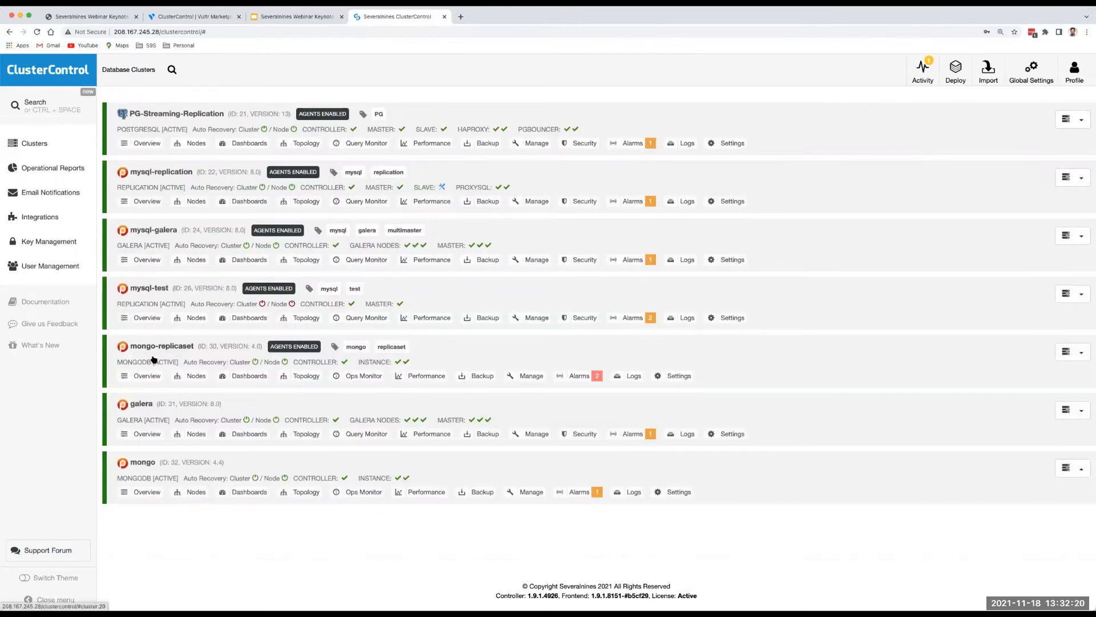
left_click(151, 232)
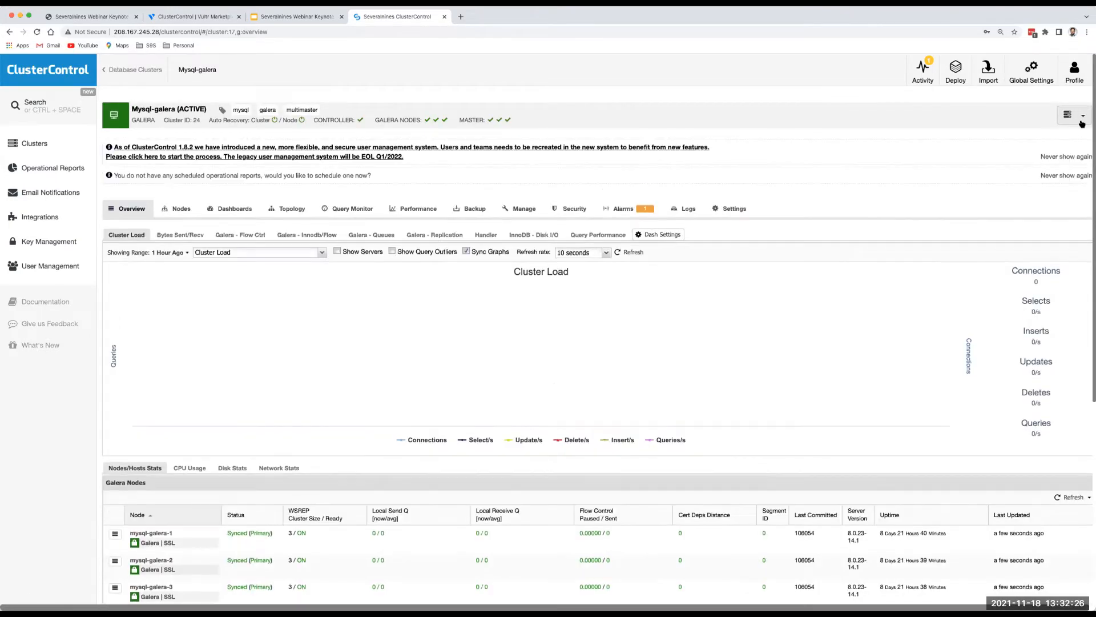
left_click(1081, 119)
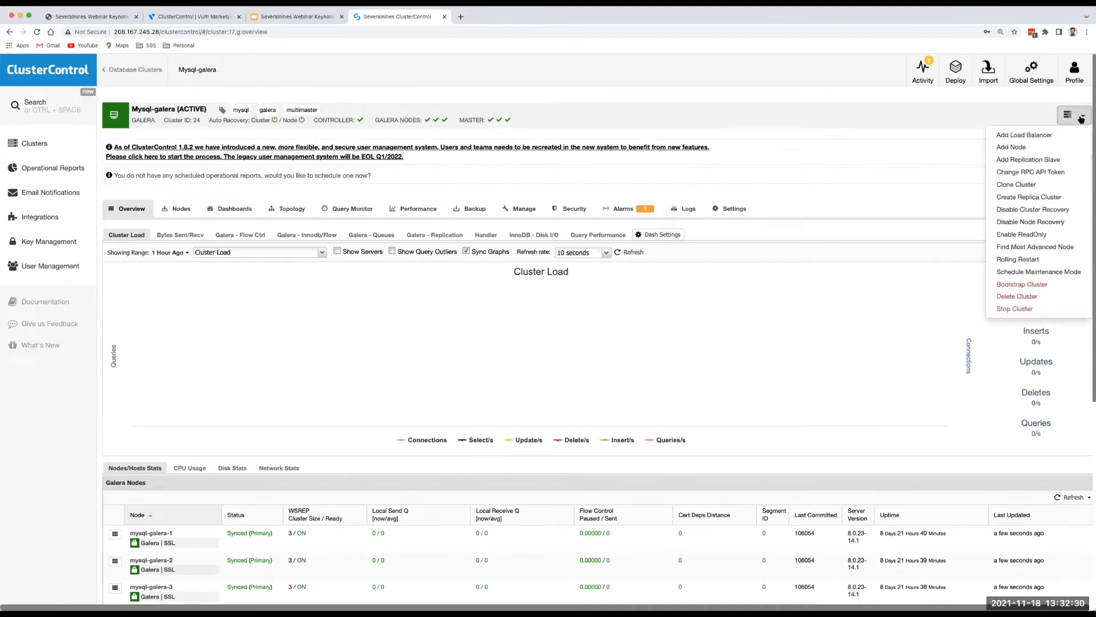
left_click(1010, 136)
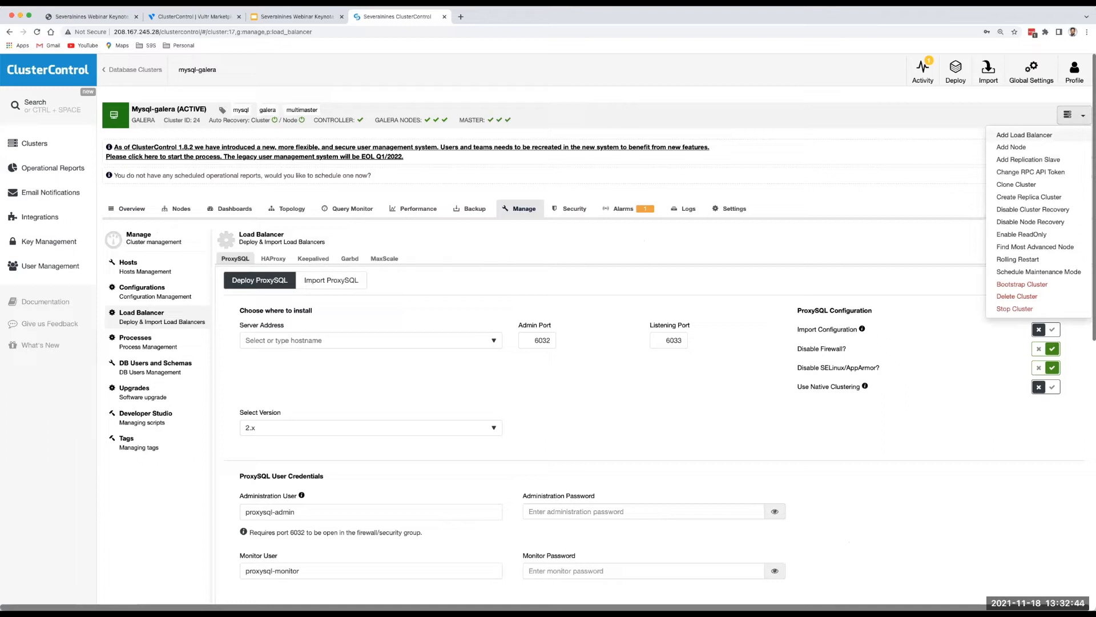
Set the ProxySQL server address to the custom host proxysql-galera.
left_click(299, 339)
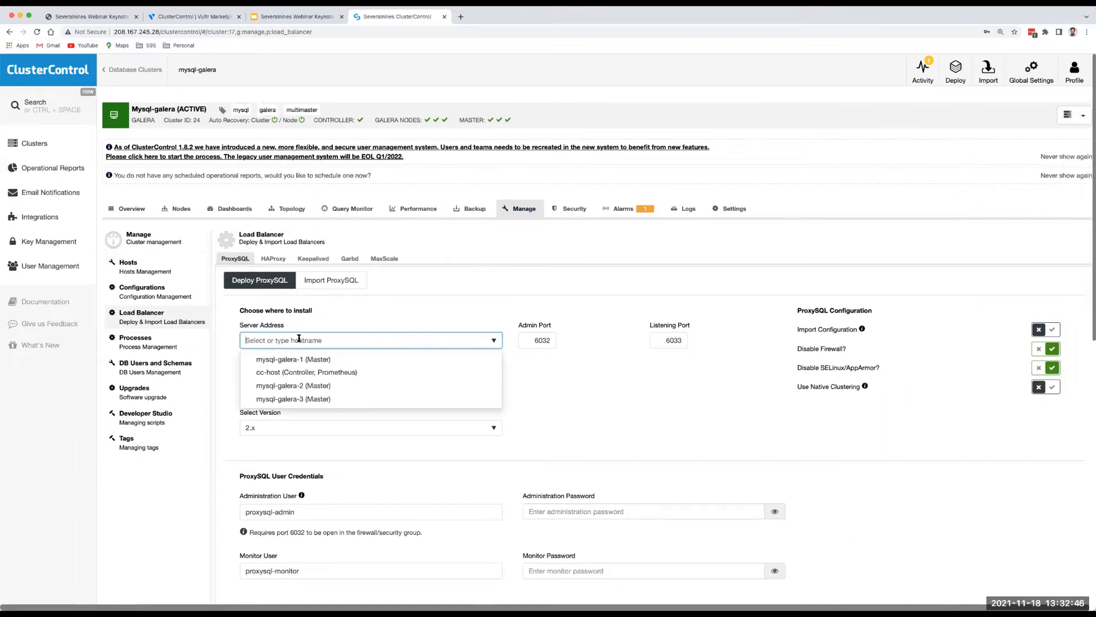
type("pr")
type("o")
type("xsy")
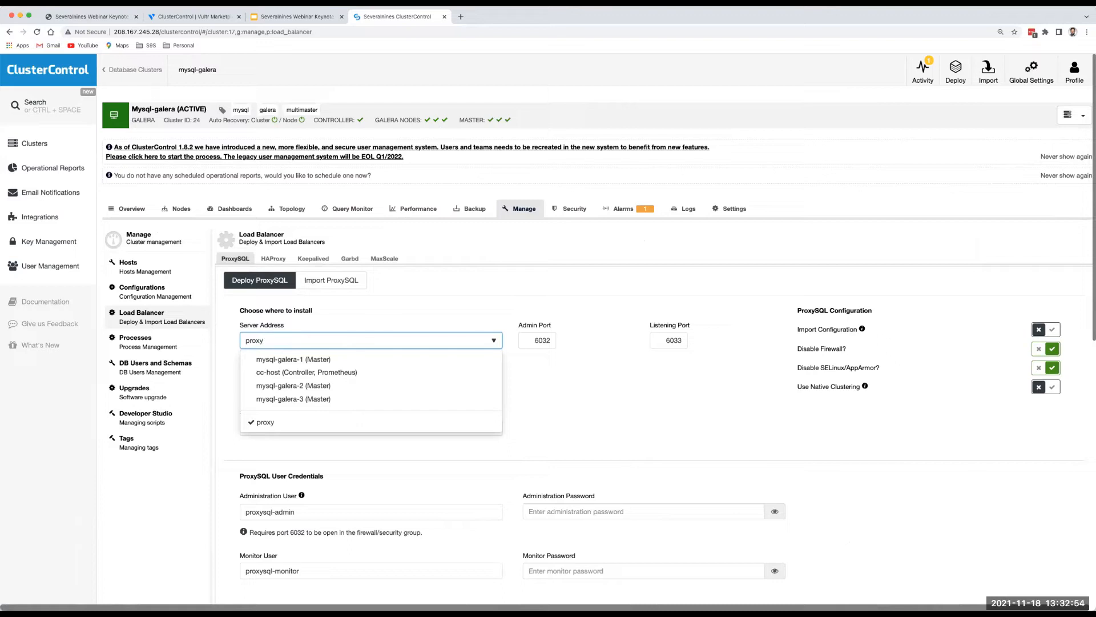
type("ql-galera")
key("Tab")
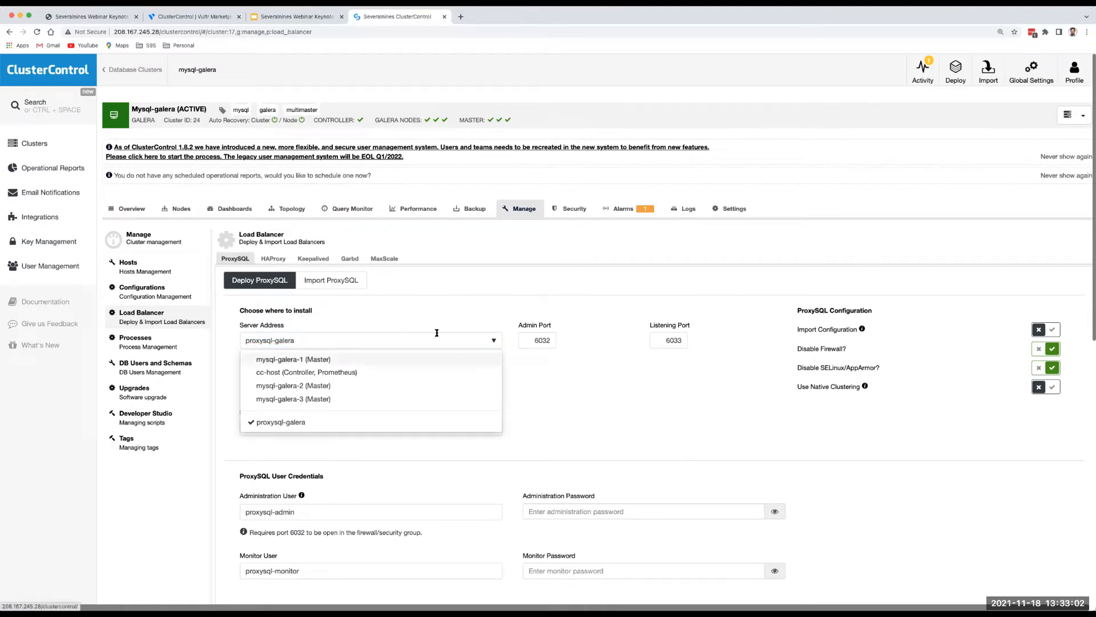
left_click(582, 394)
scroll(454, 421, "down", 2)
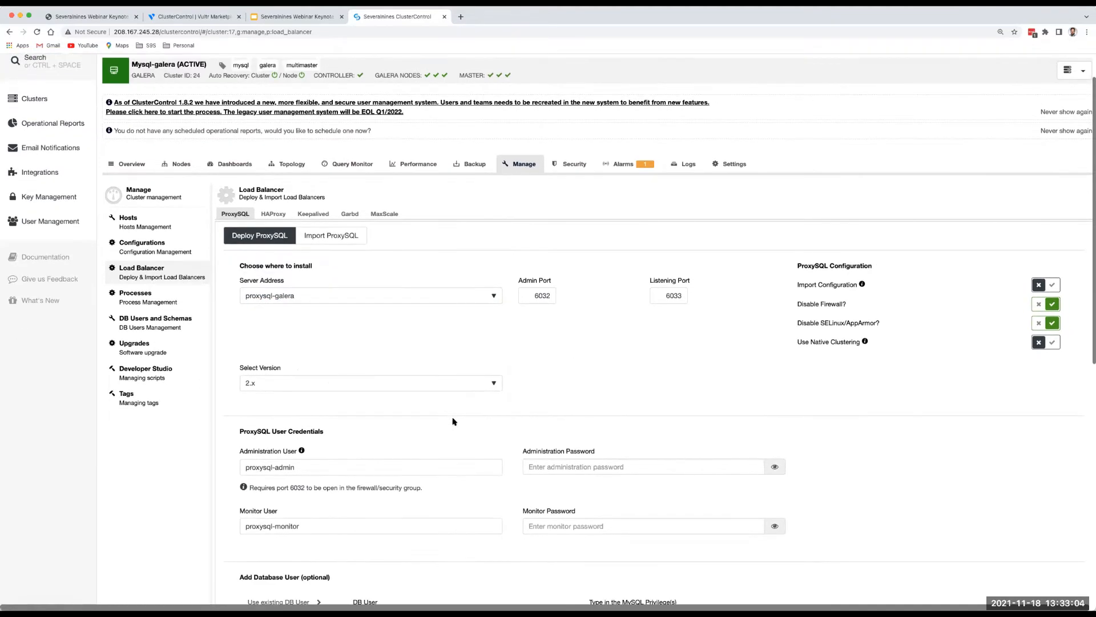
scroll(454, 421, "down", 1)
Fill in the ProxySQL administration password and the monitor user's password.
left_click(548, 446)
type("••")
left_click(546, 508)
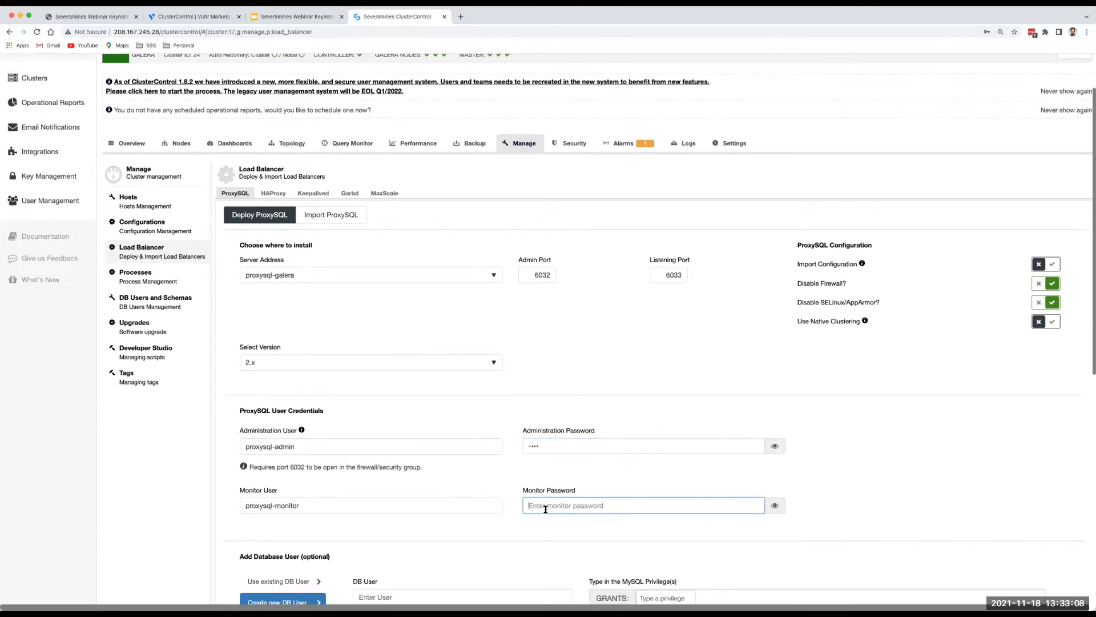
type("••••")
left_click(541, 542)
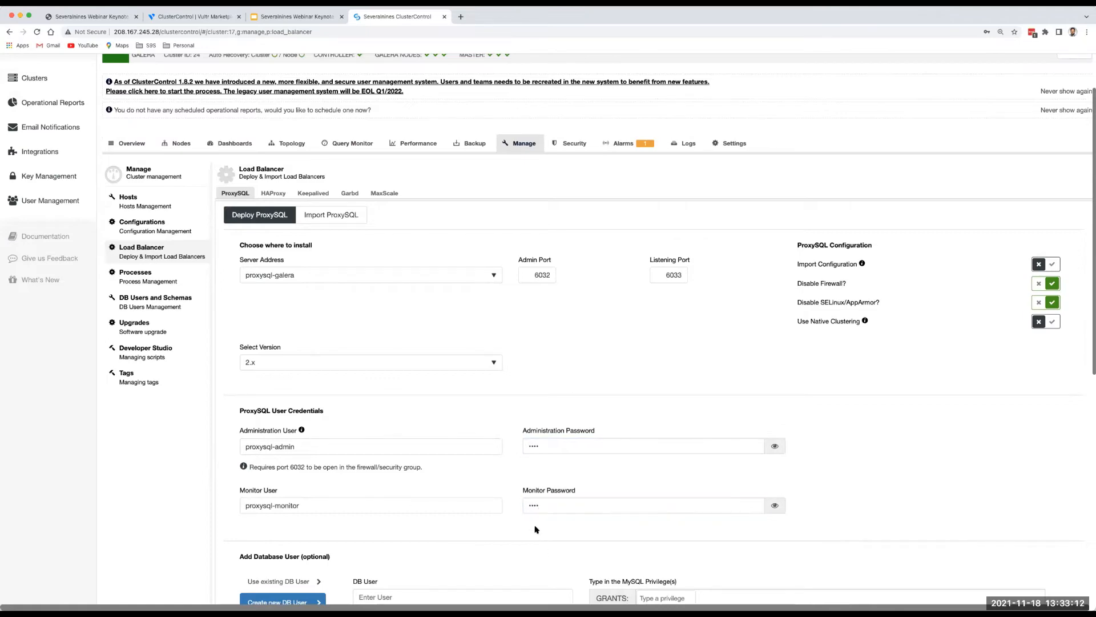
scroll(541, 541, "down", 3)
scroll(535, 527, "down", 4)
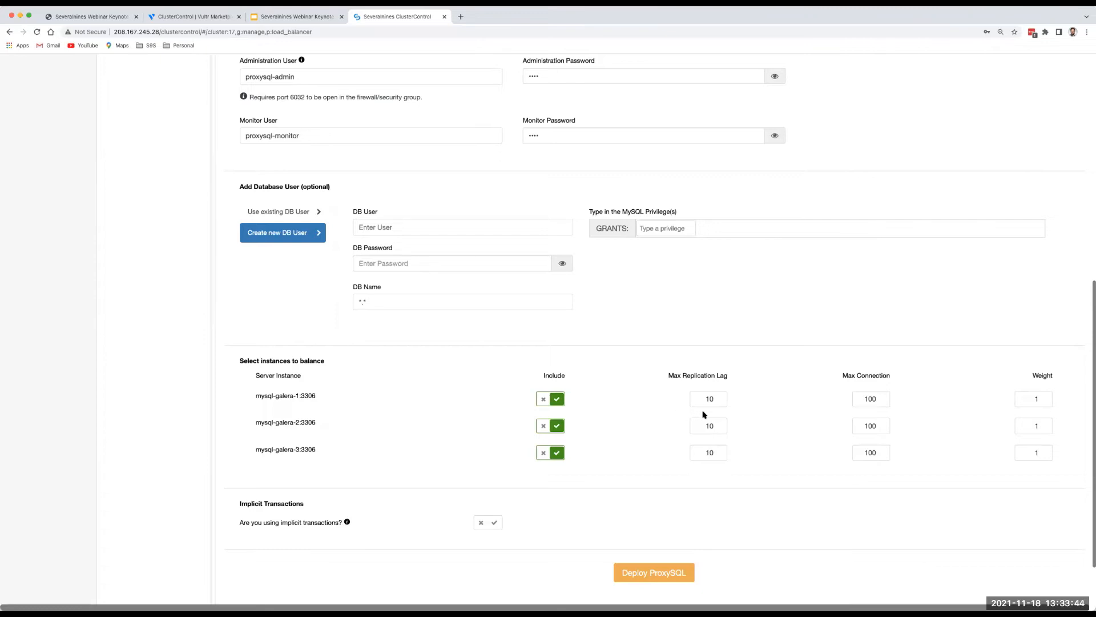
scroll(626, 425, "down", 1)
scroll(626, 425, "down", 1)
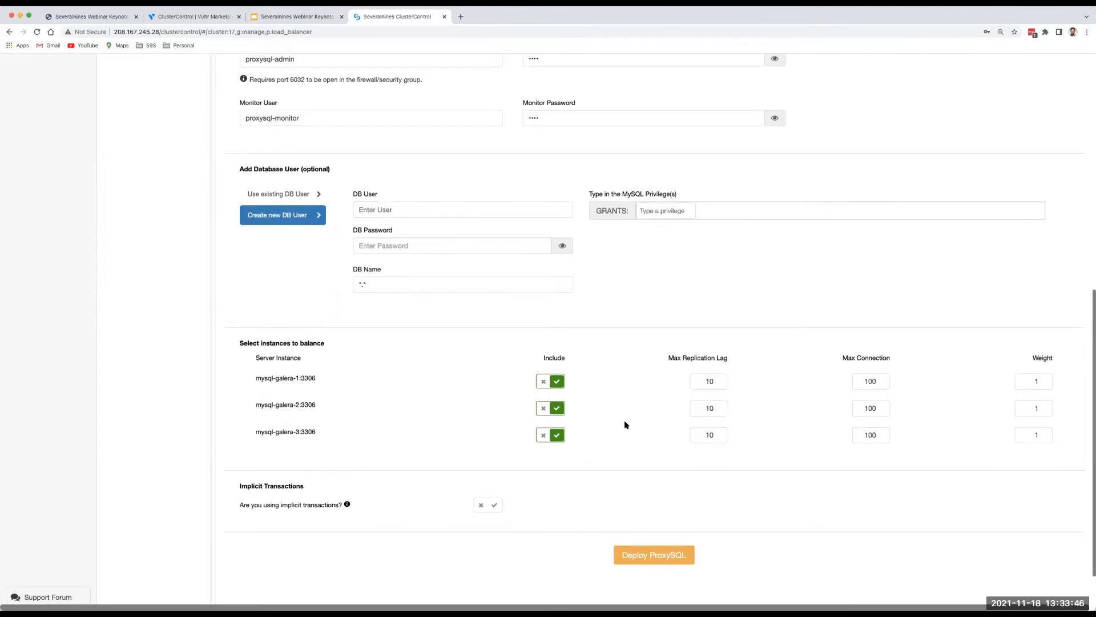
scroll(626, 425, "up", 6)
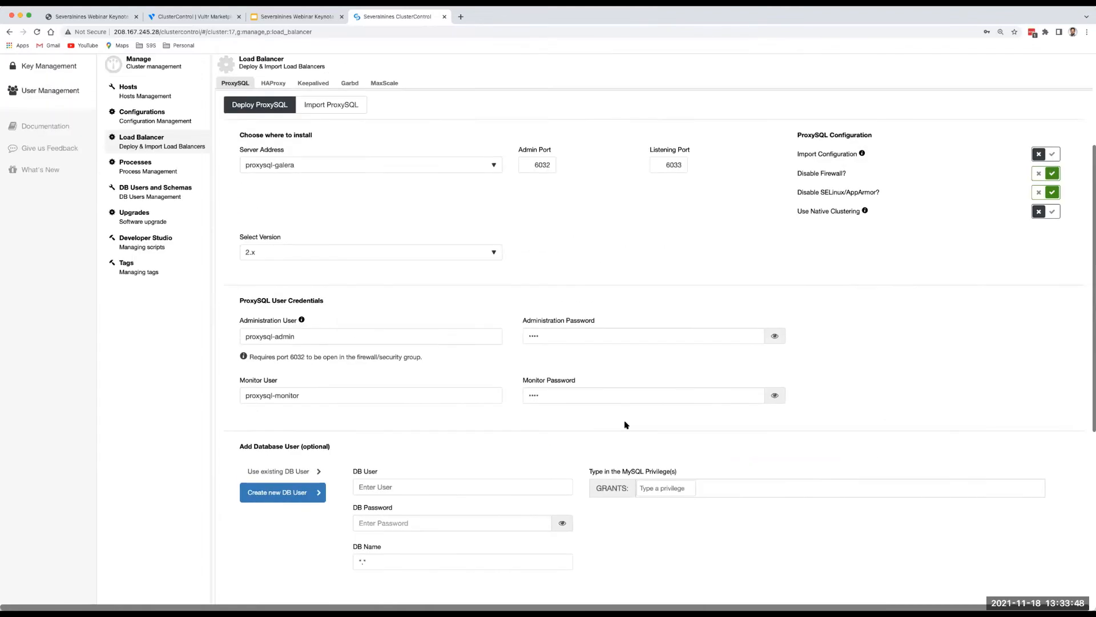
scroll(625, 425, "up", 2)
scroll(626, 425, "down", 3)
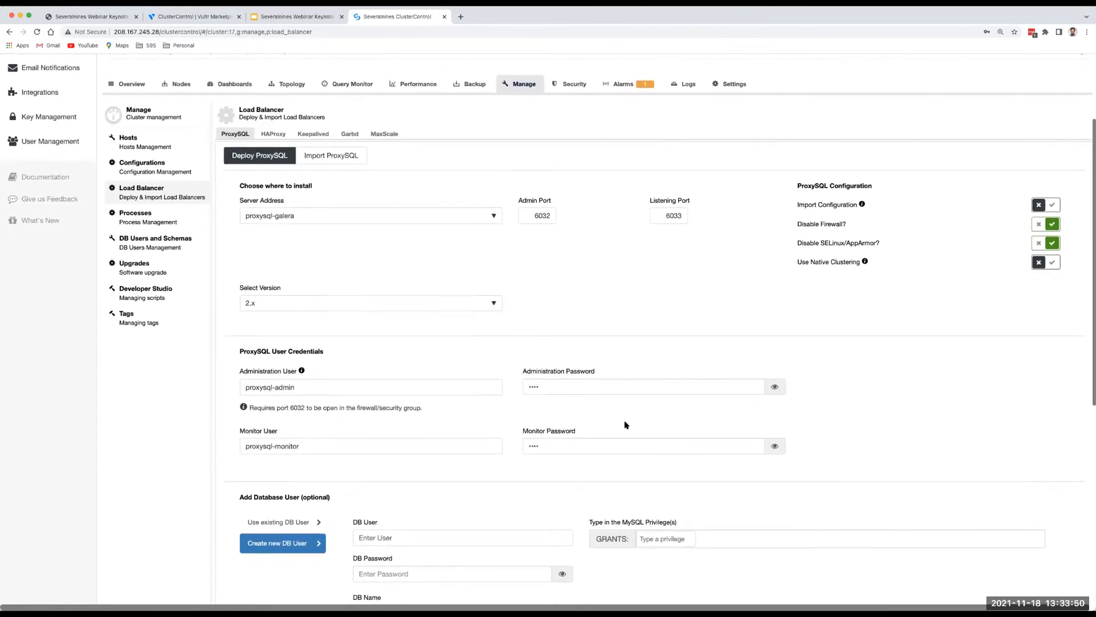
scroll(362, 152, "up", 2)
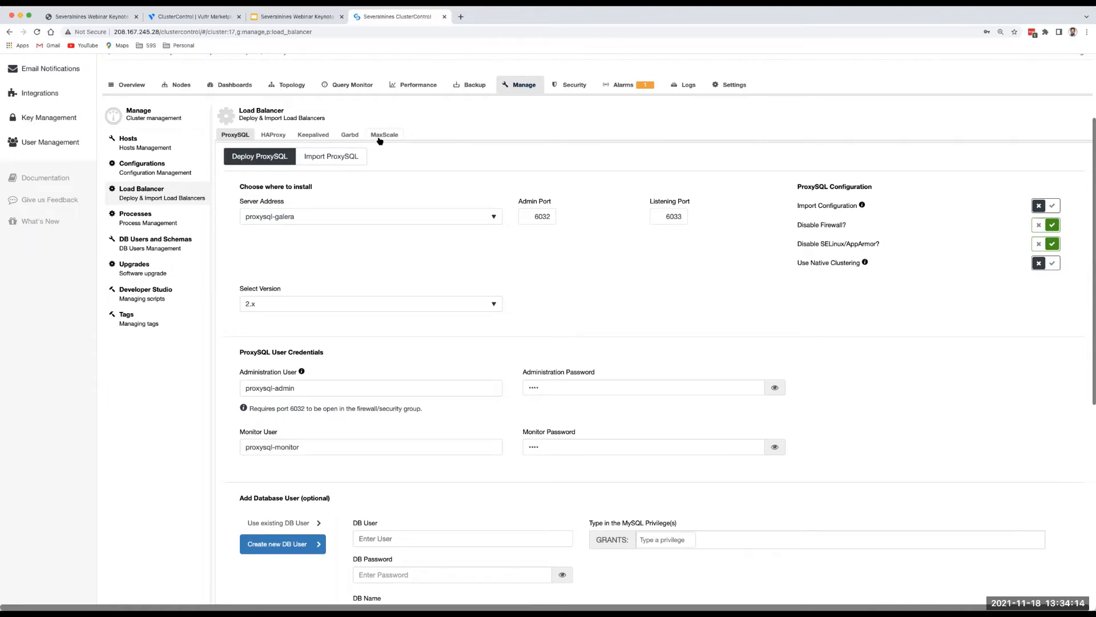
scroll(409, 213, "down", 2)
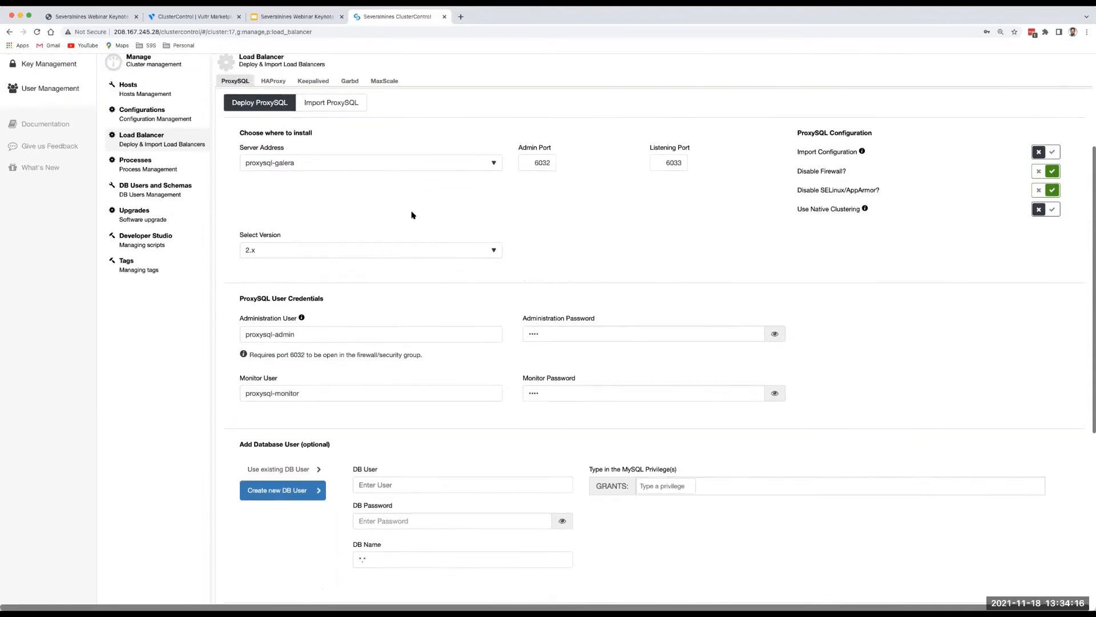
scroll(413, 214, "up", 2)
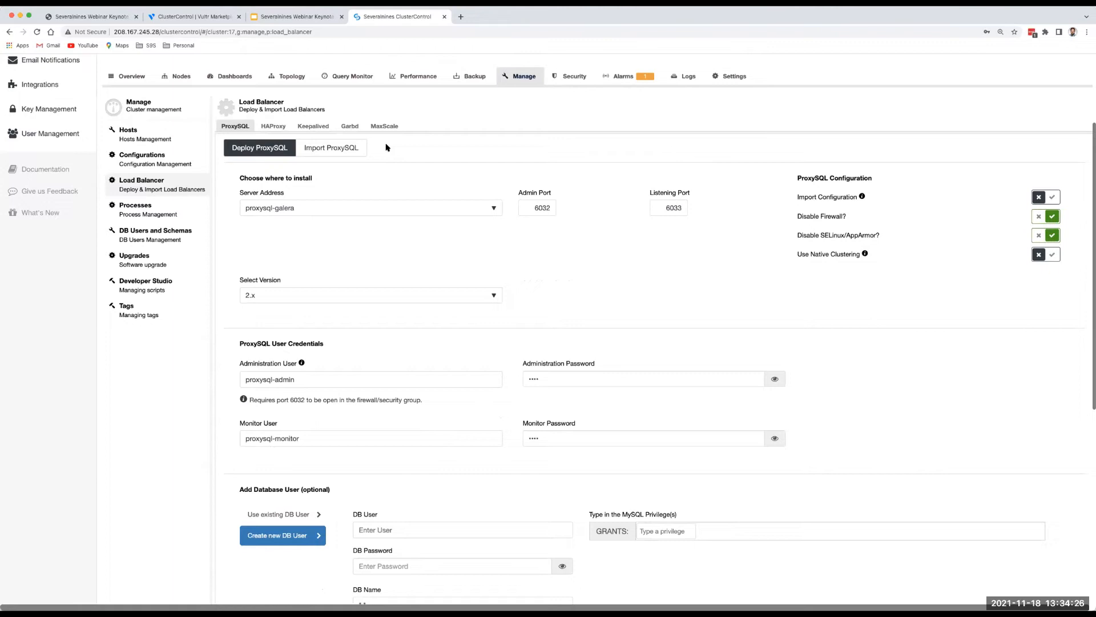
scroll(387, 148, "up", 1)
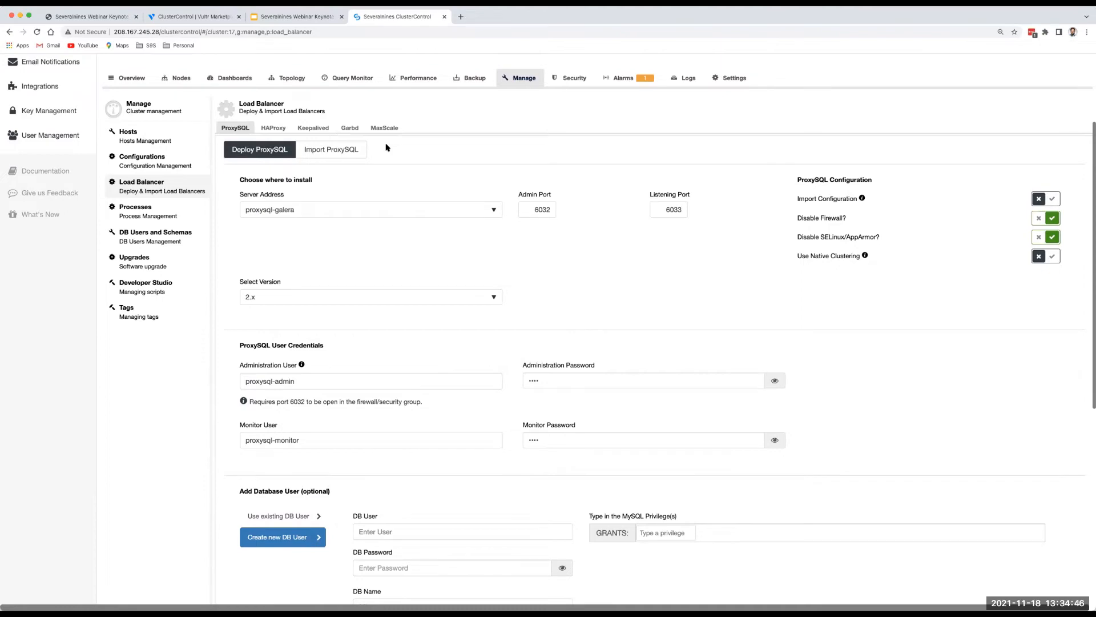
scroll(387, 150, "down", 4)
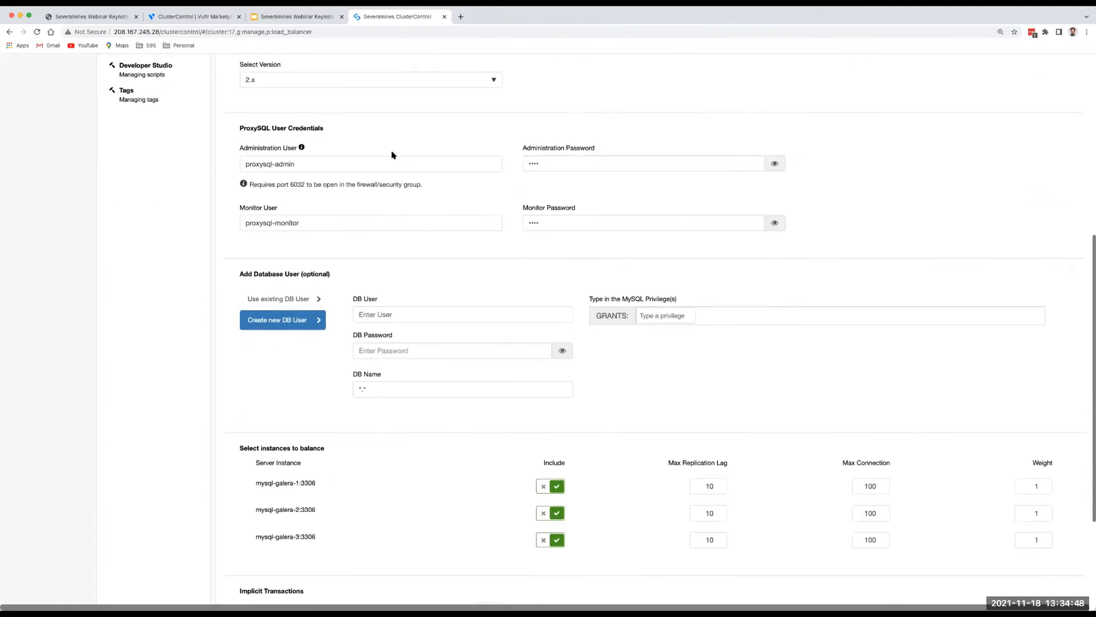
scroll(391, 154, "down", 3)
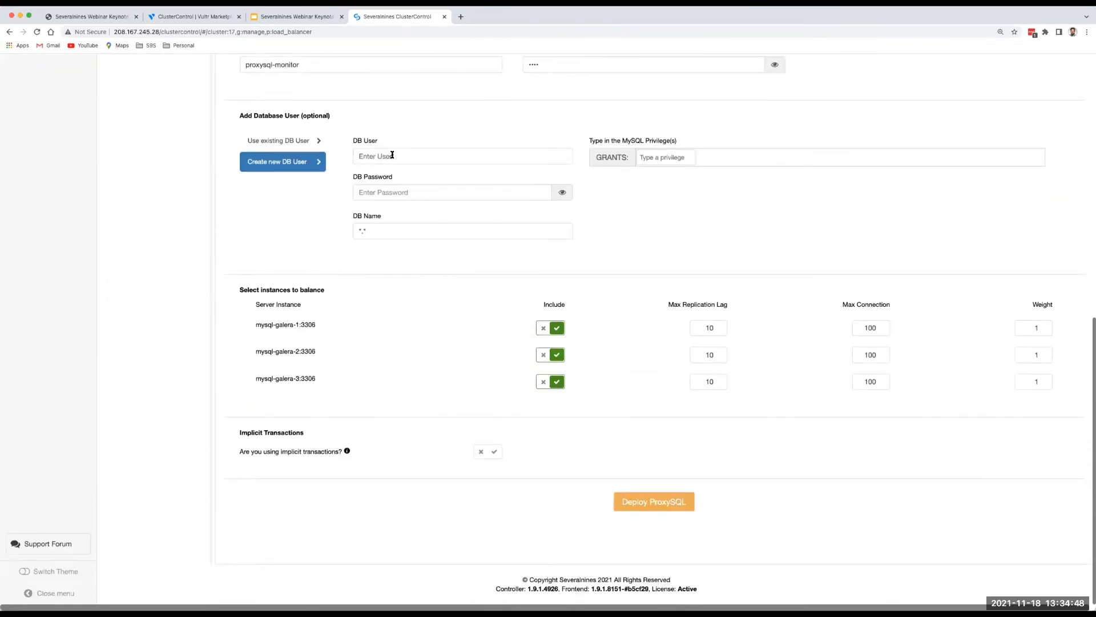
Deploy ProxySQL for mysql-galera, answering that implicit transactions are not used, then view the cluster's topology.
left_click(644, 504)
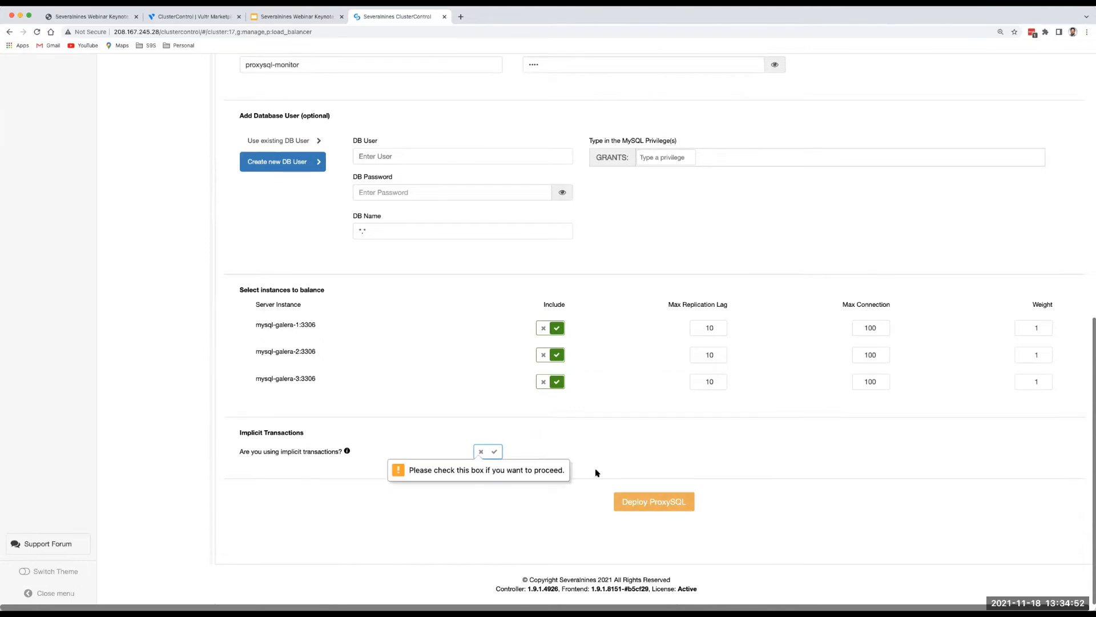
left_click(492, 454)
left_click(481, 452)
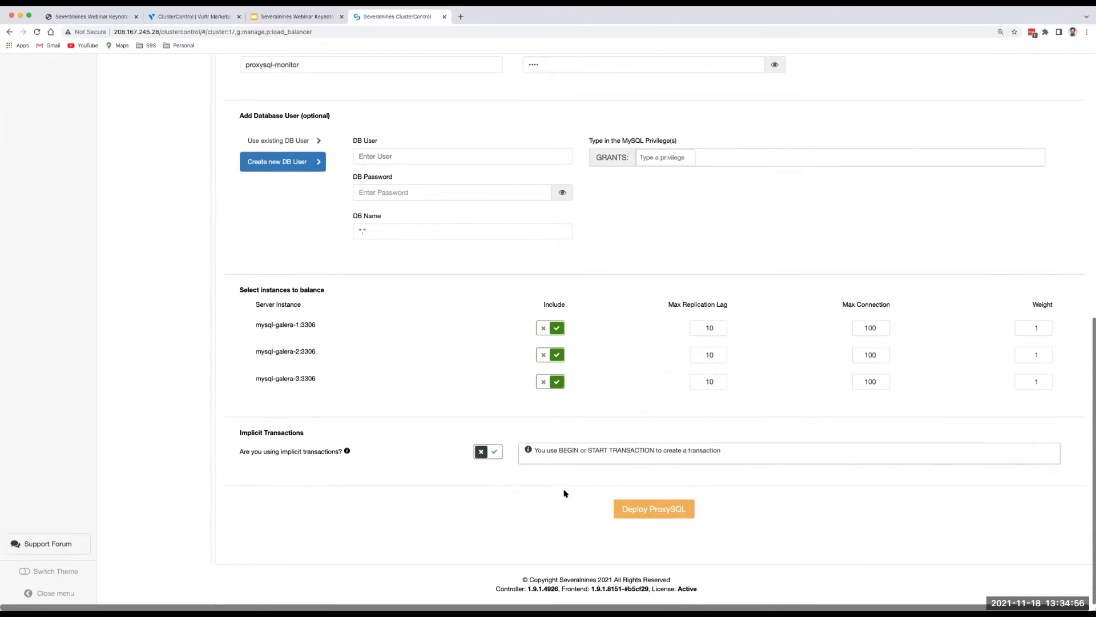
left_click(643, 512)
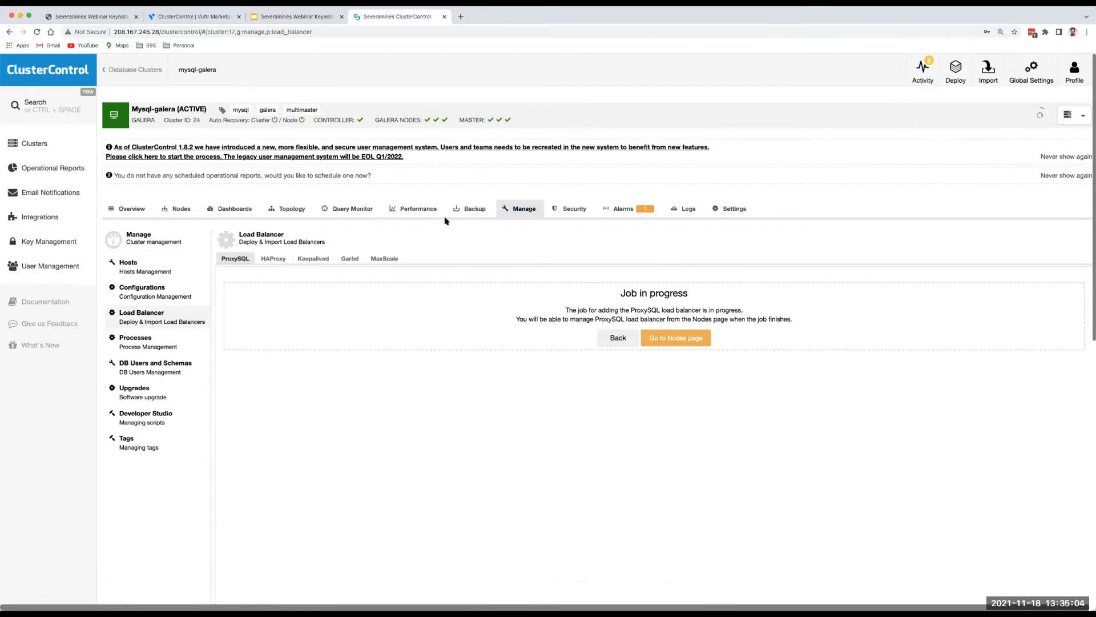
left_click(295, 209)
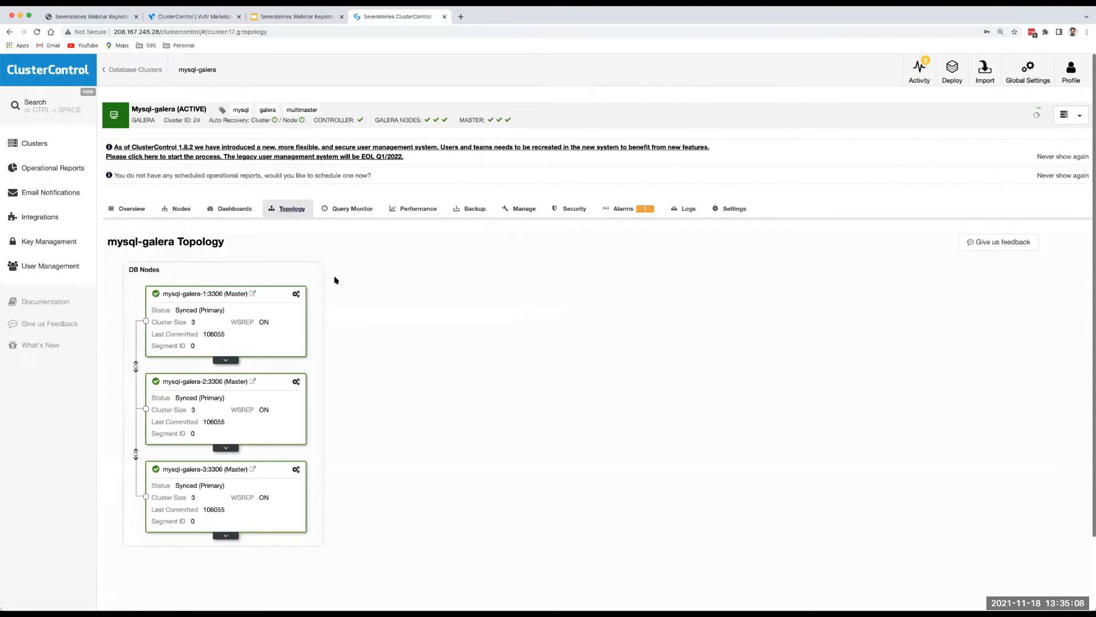
Disable maintenance mode on mysql-replication's mysql-1 replica from the topology, then view the cluster's Nodes page.
left_click(41, 146)
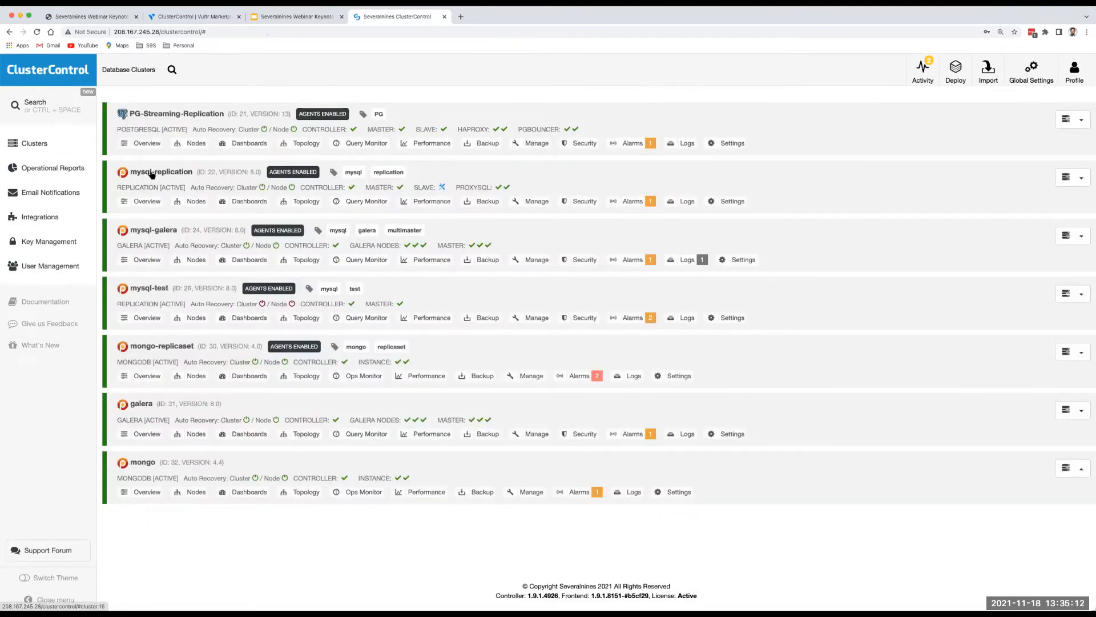
left_click(150, 173)
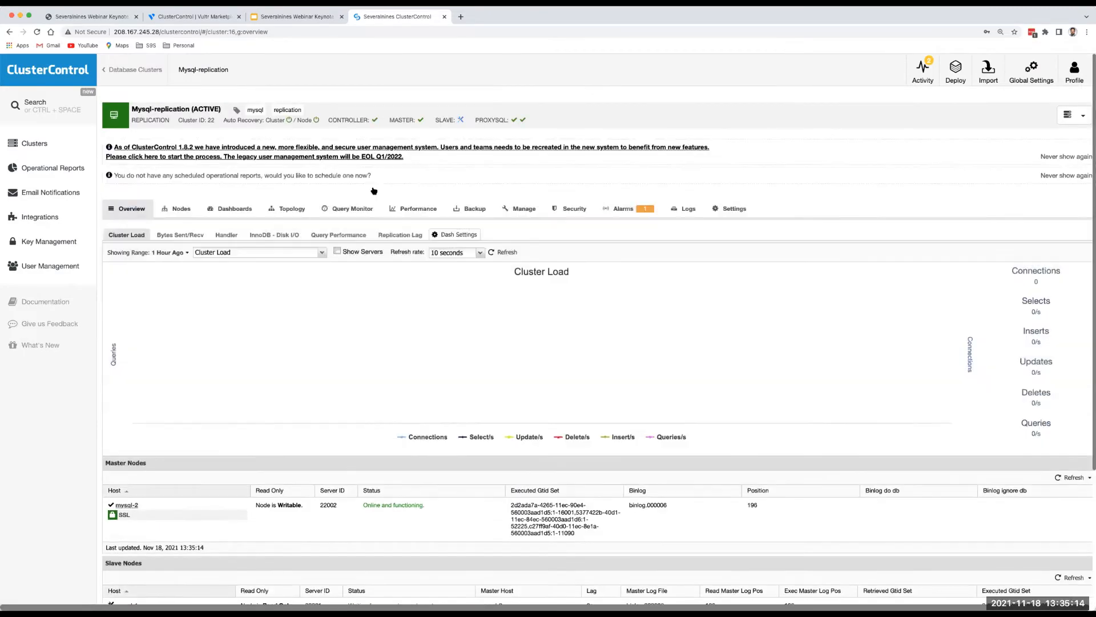
left_click(288, 209)
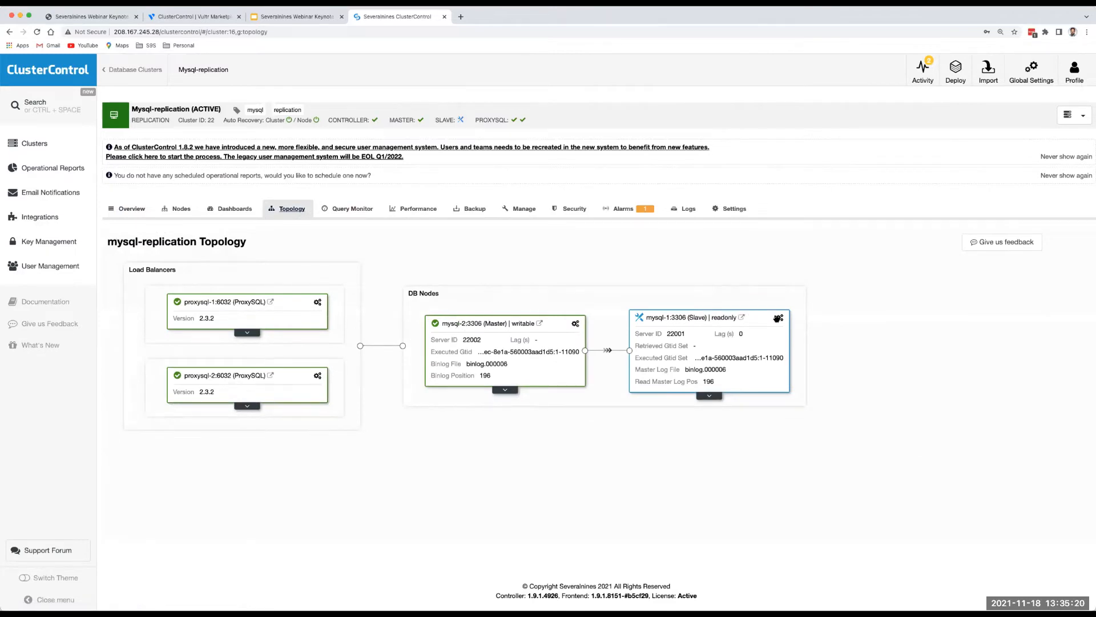
left_click(779, 317)
left_click(741, 346)
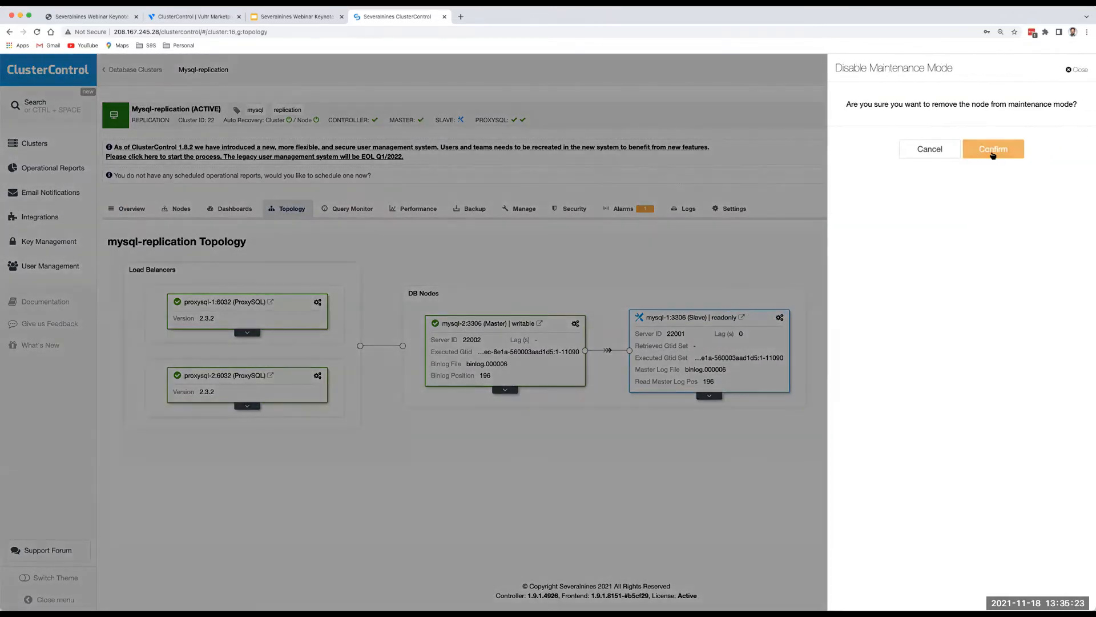
left_click(993, 149)
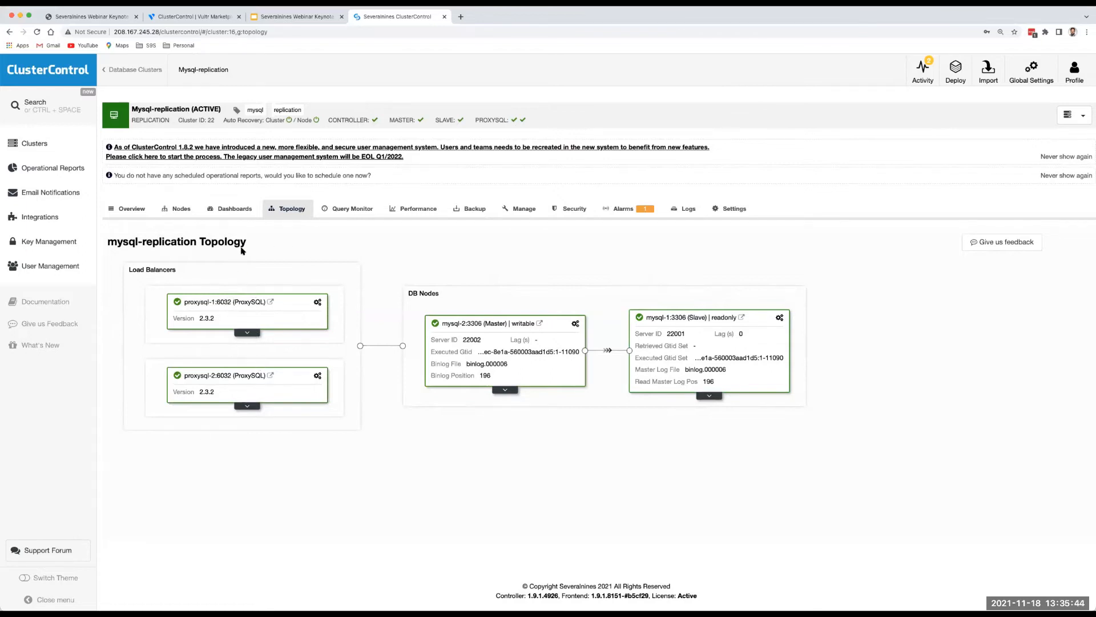
left_click(181, 209)
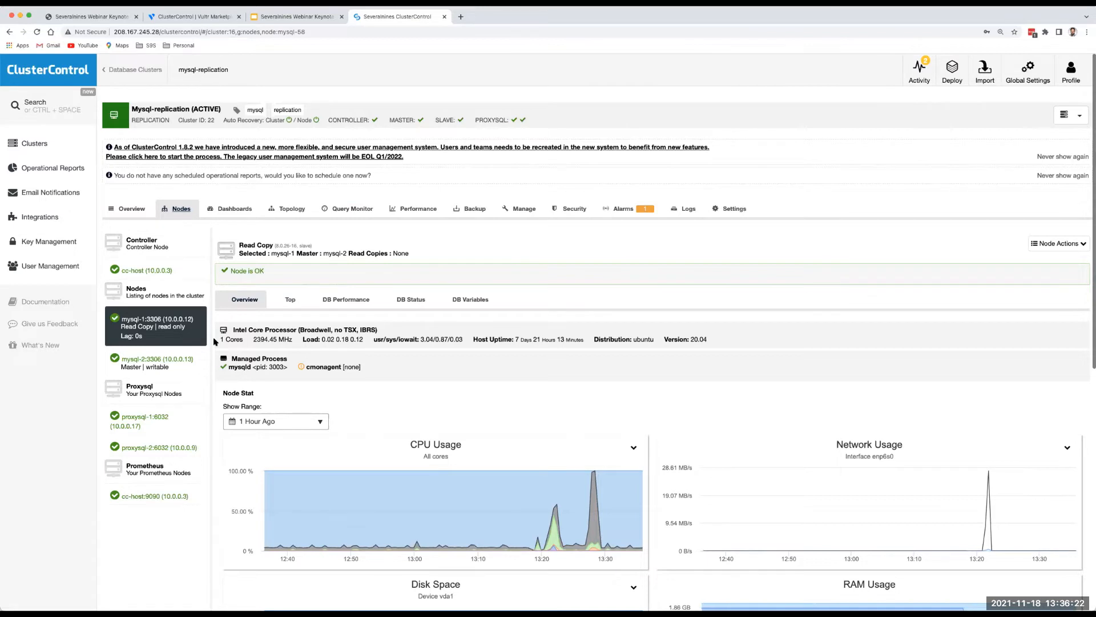
Select the proxysql-1 node in mysql-replication's Nodes page and view its Rules.
left_click(177, 210)
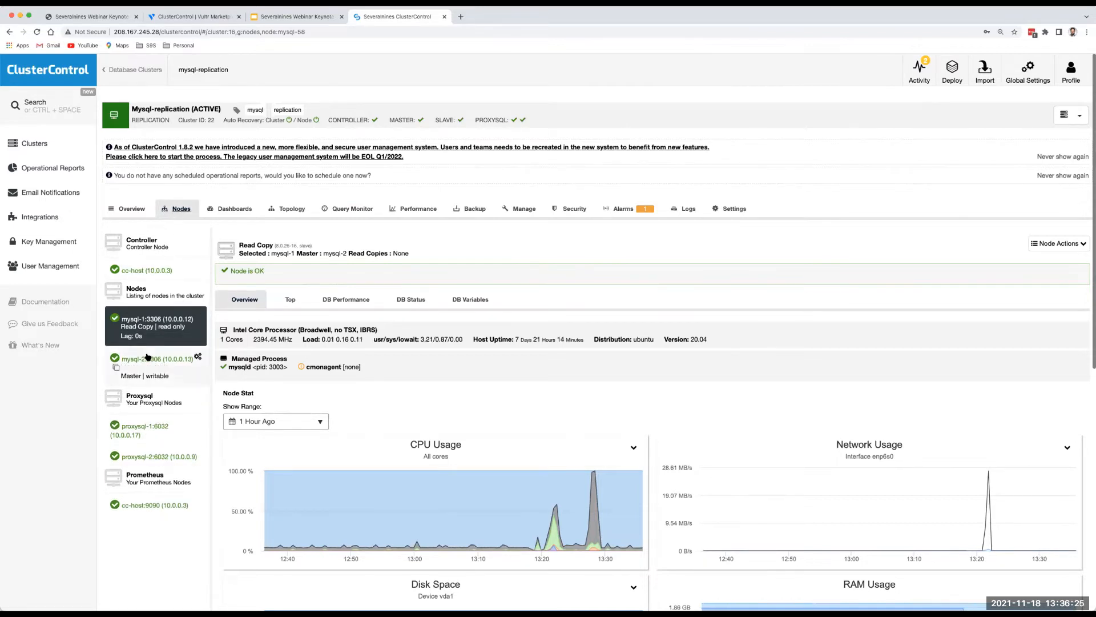
left_click(136, 426)
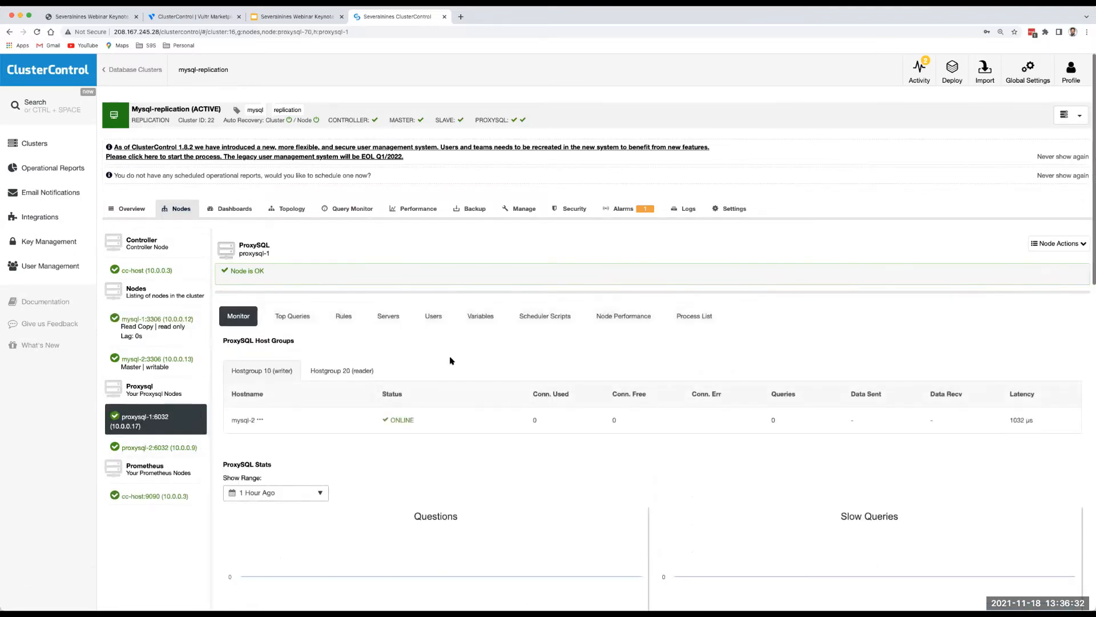
scroll(451, 361, "down", 2)
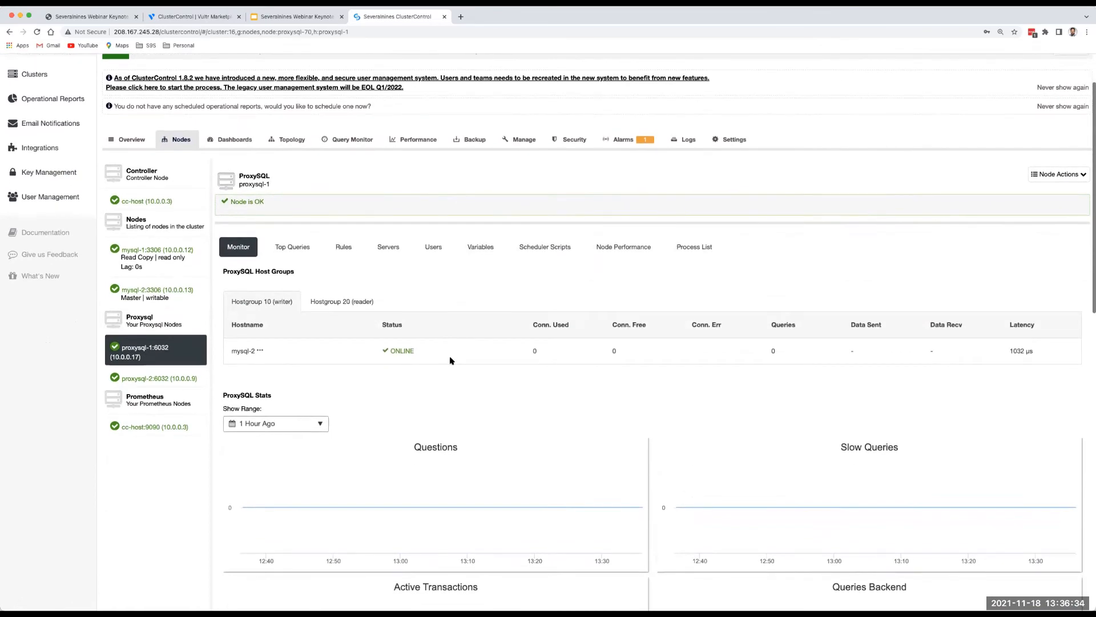
scroll(451, 361, "down", 1)
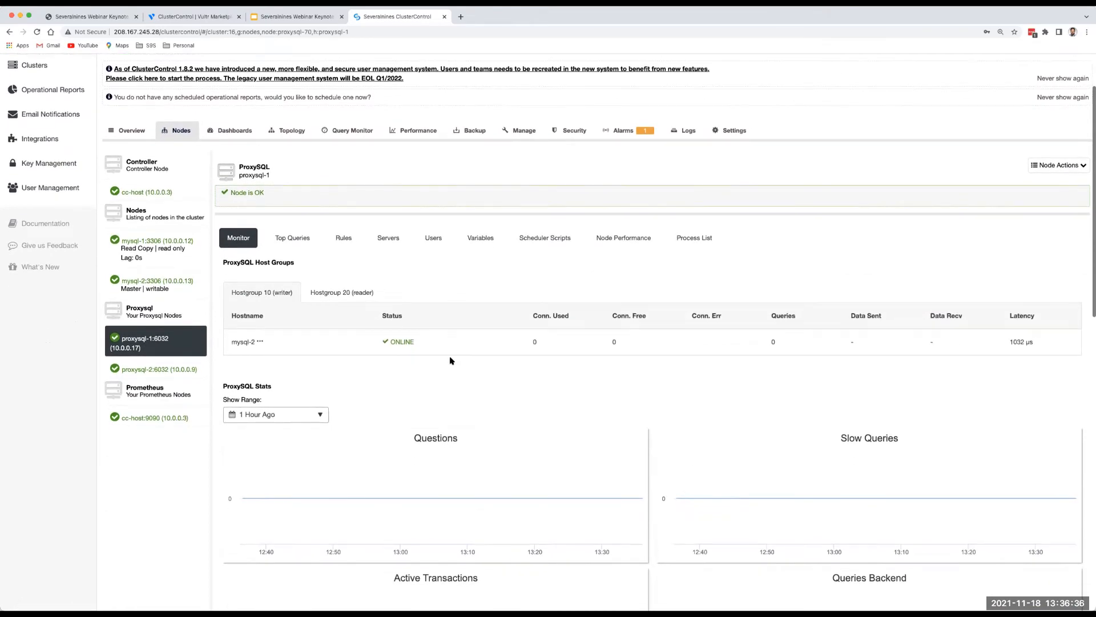
scroll(450, 361, "down", 2)
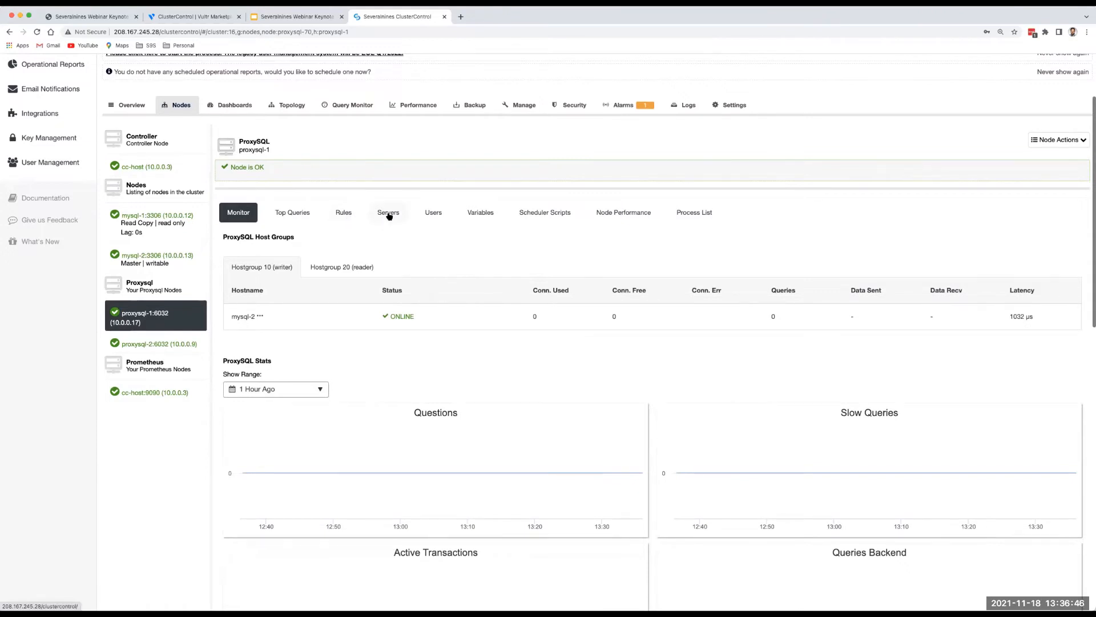
left_click(345, 215)
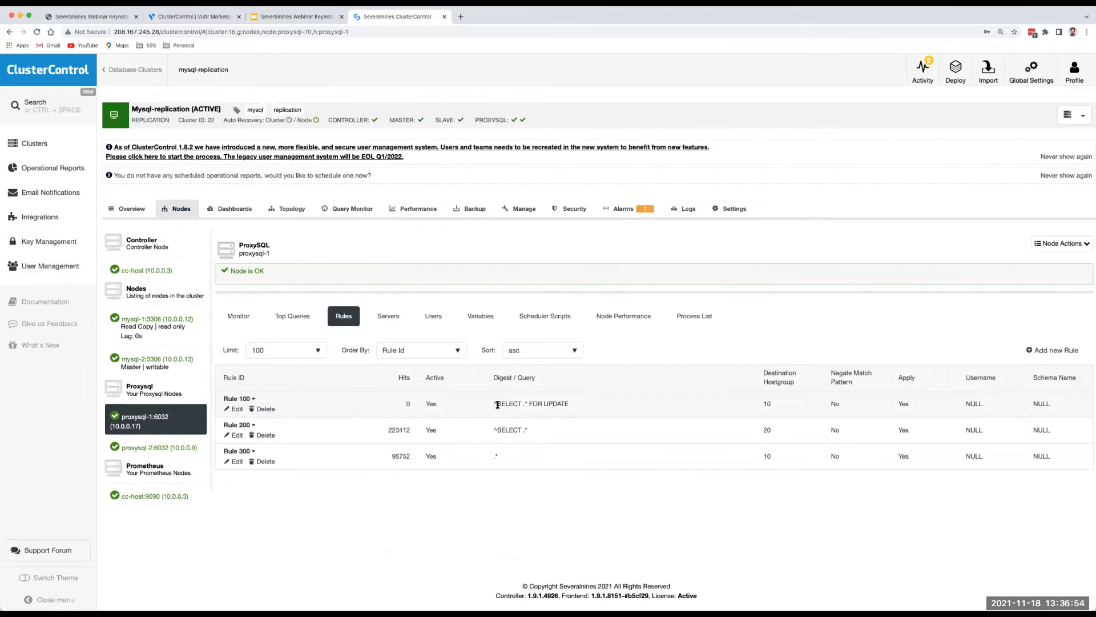
Inspect Rule 100's FOR UPDATE pattern and Rule 200's settings unchanged, then view proxysql-1's Servers.
left_click_drag(493, 403, 569, 405)
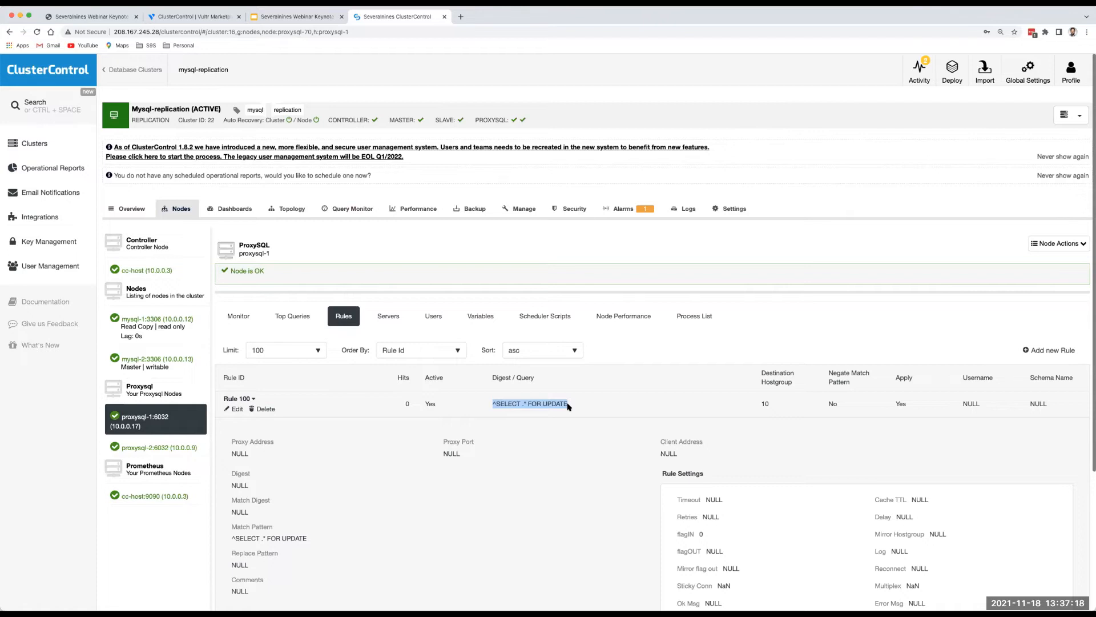
left_click(237, 409)
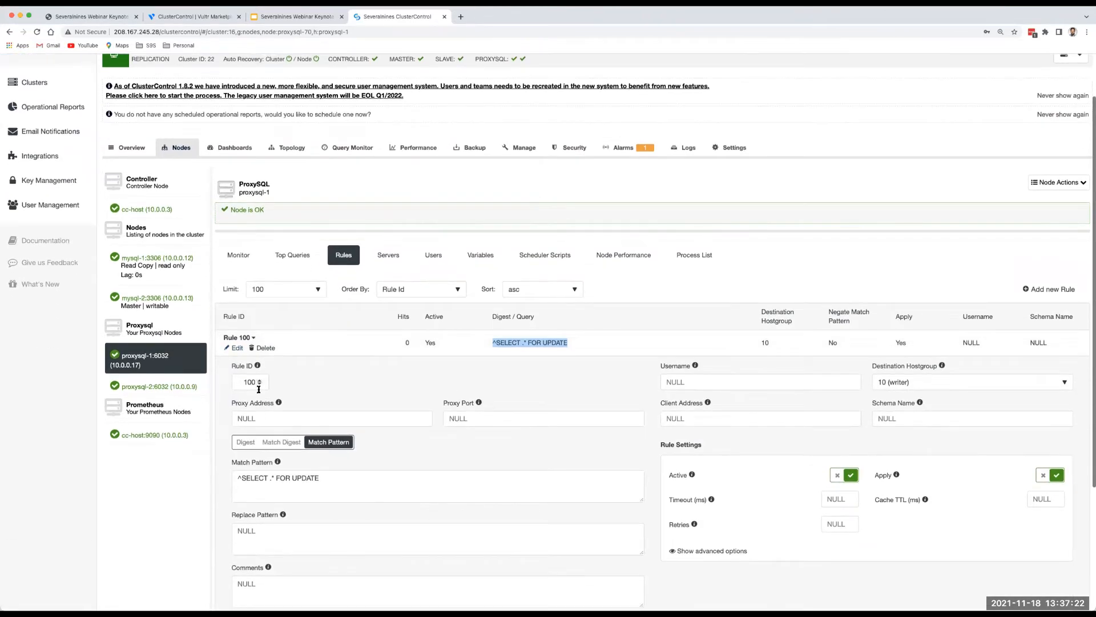
left_click(237, 348)
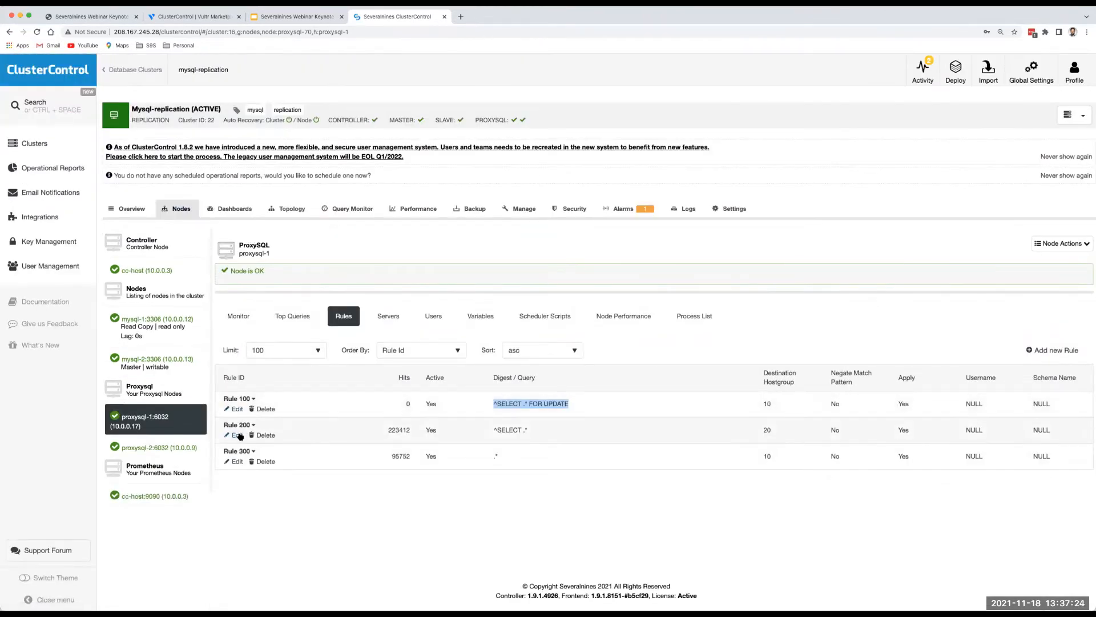
left_click(238, 436)
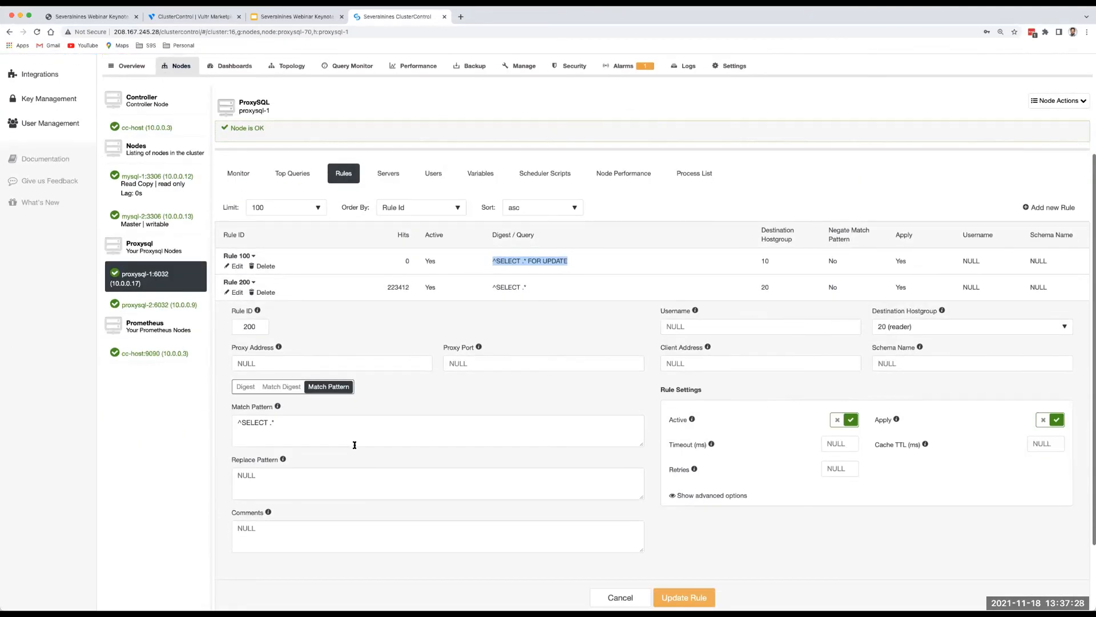
left_click(388, 174)
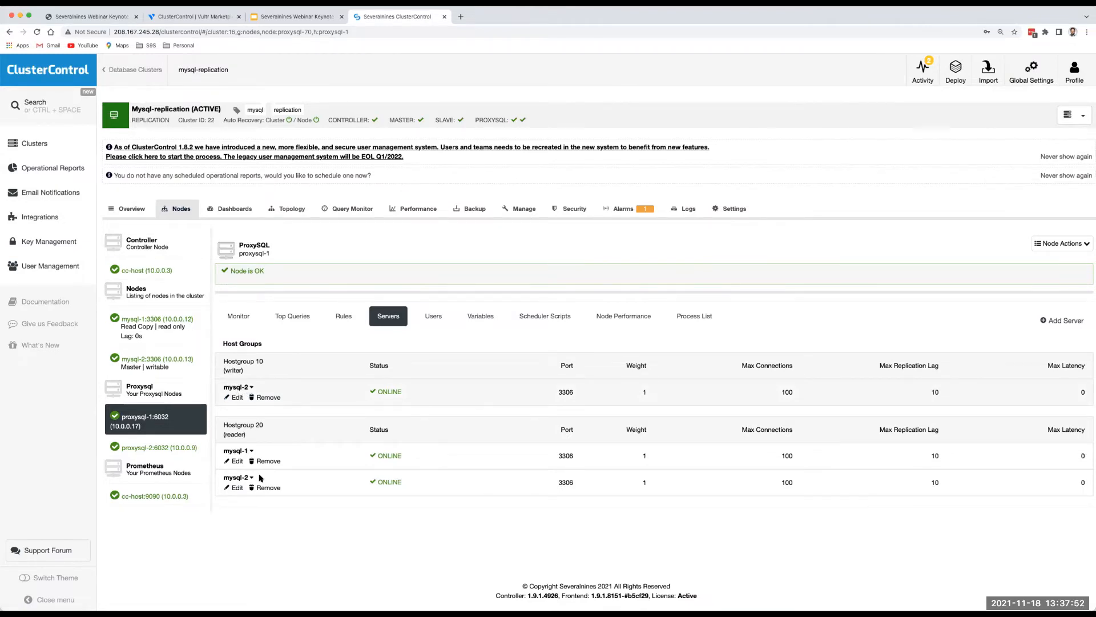
left_click(236, 461)
scroll(286, 477, "down", 3)
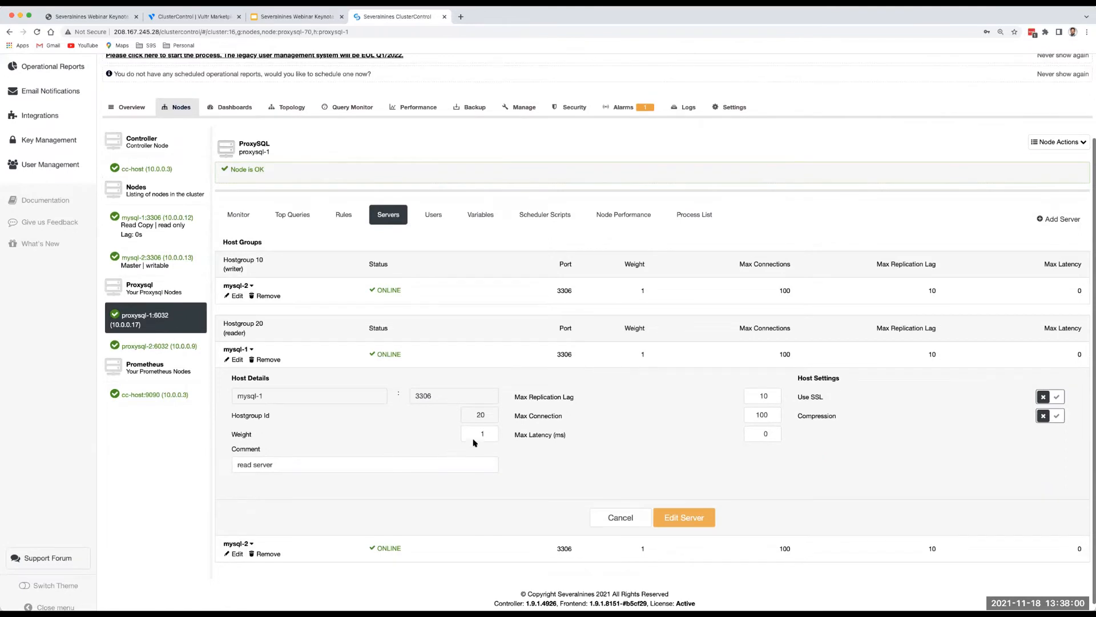
left_click(483, 433)
type("00")
left_click(591, 494)
left_click(612, 517)
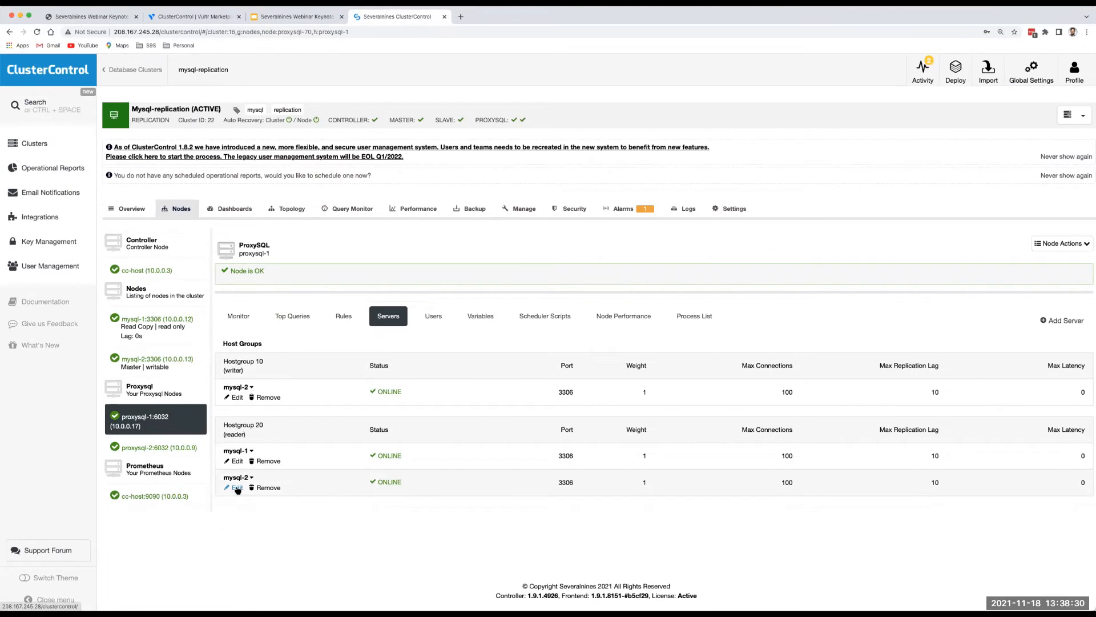
left_click(236, 461)
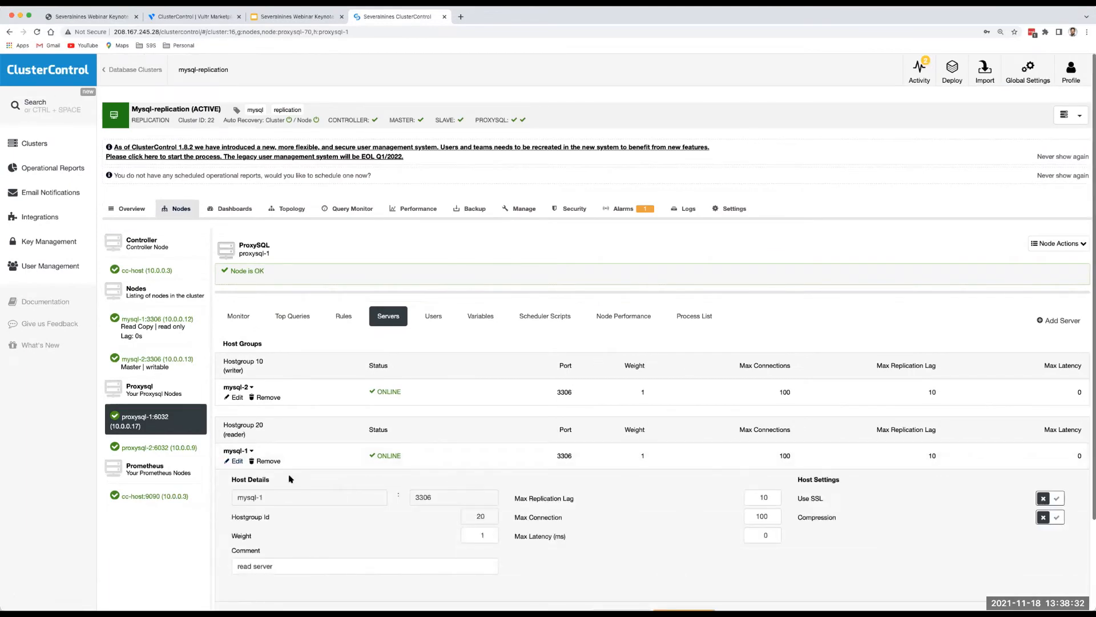
left_click(241, 462)
left_click(236, 488)
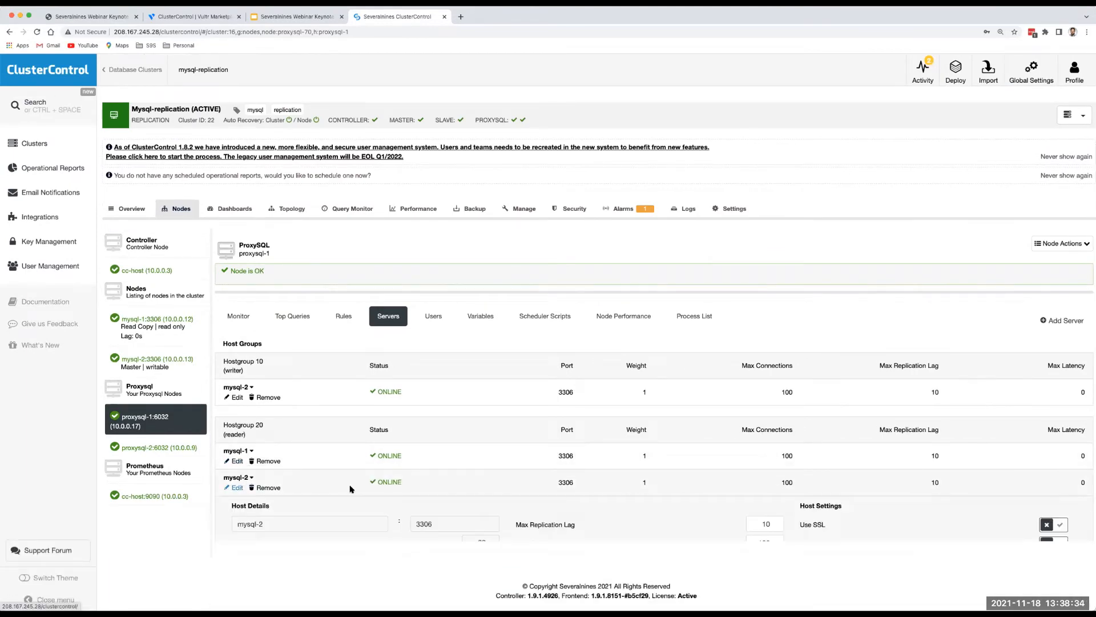
scroll(346, 486, "down", 2)
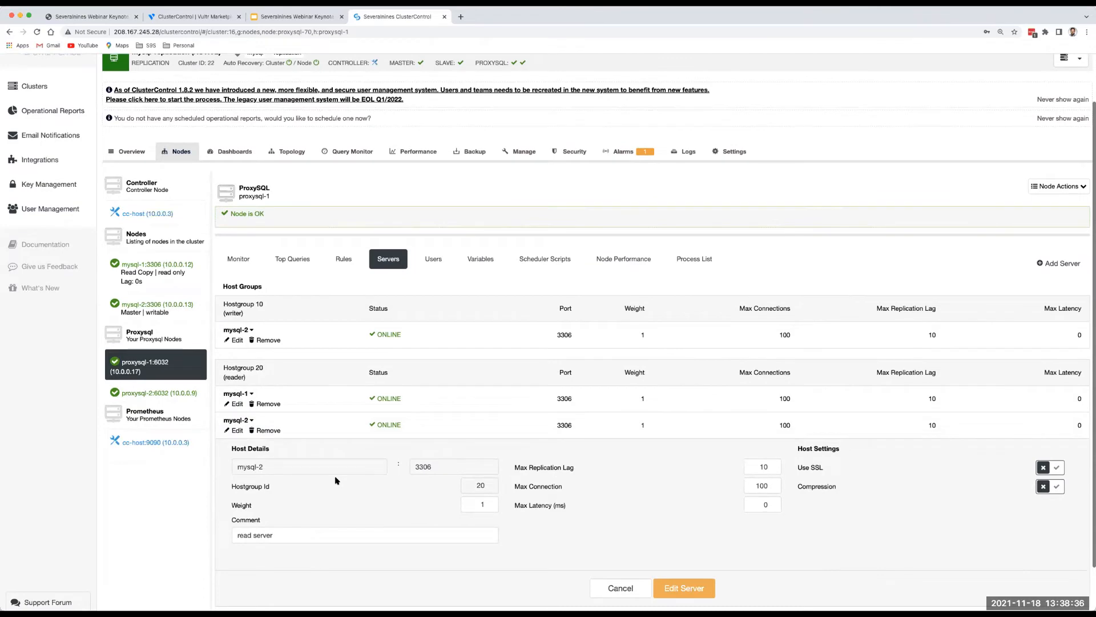
left_click(236, 430)
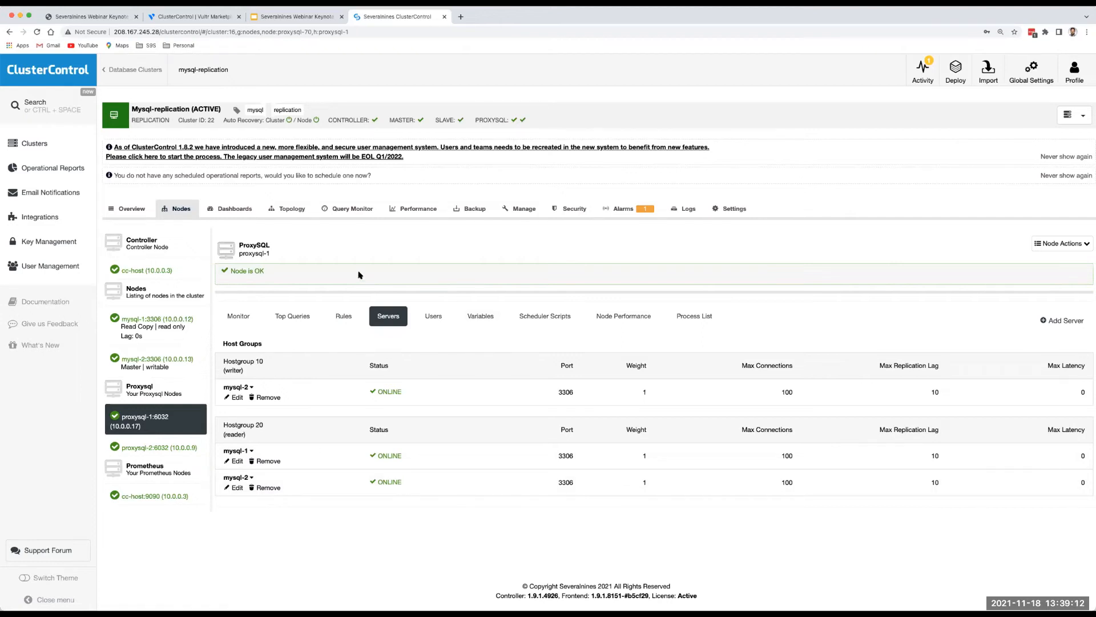
Open mysql-galera from Clusters, check its Topology, then switch to its Nodes tab.
left_click(37, 150)
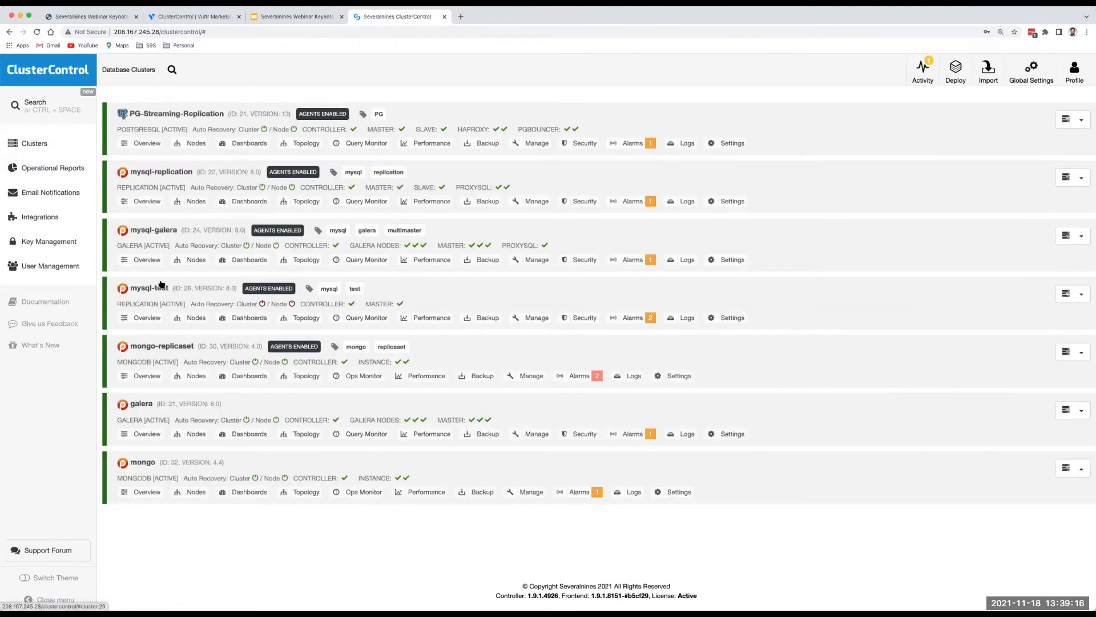
left_click(146, 230)
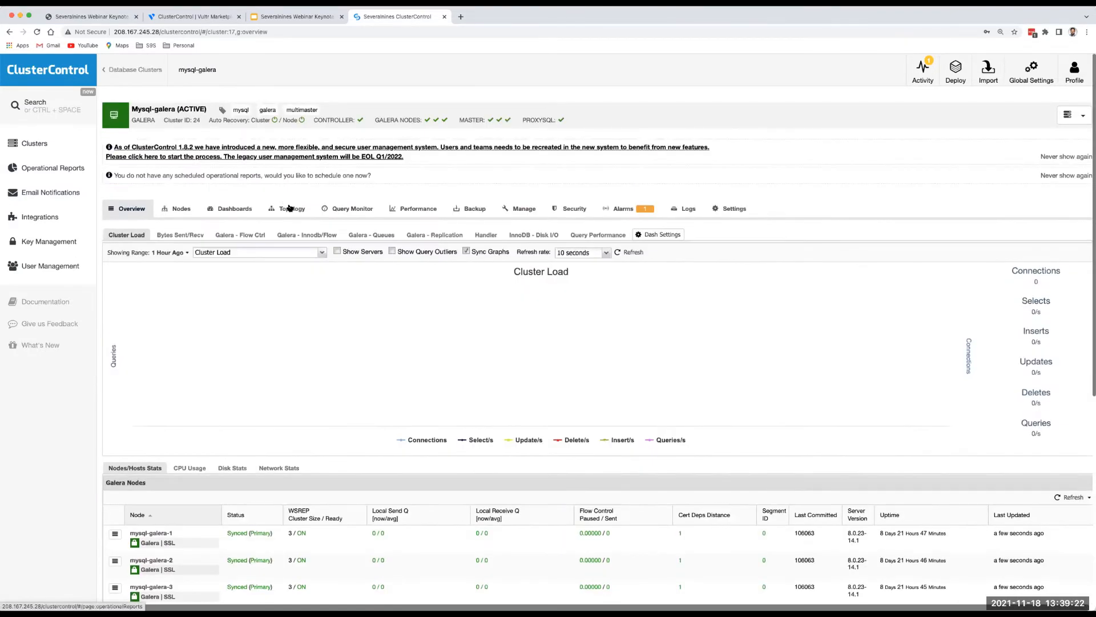
left_click(291, 209)
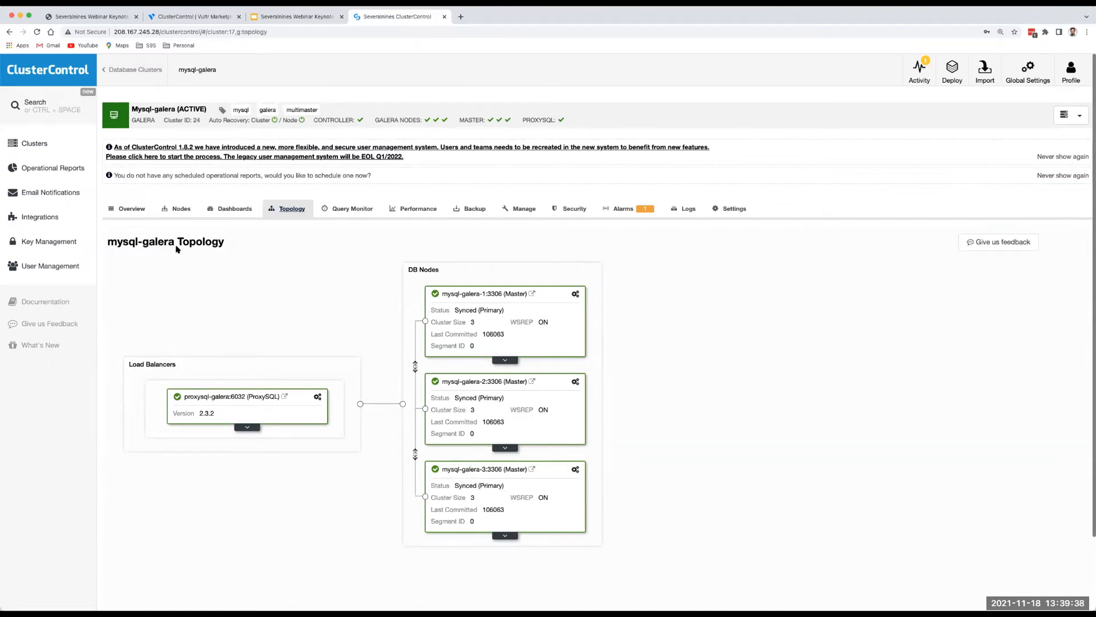
left_click(181, 208)
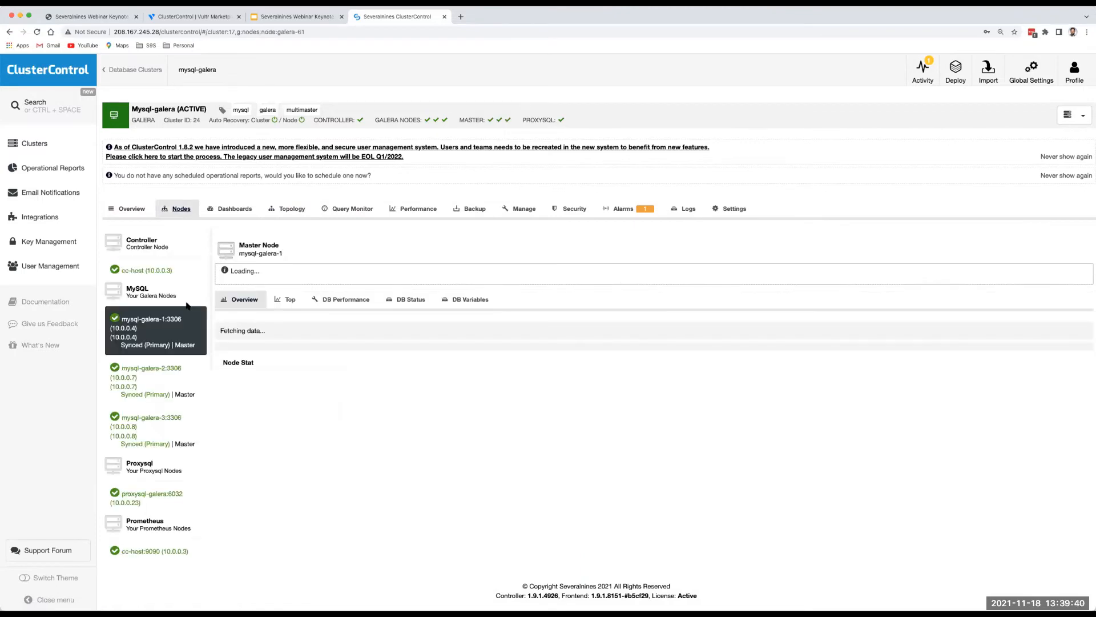
Select the proxysql-galera node and browse its Users, Servers and Rules tabs.
left_click(141, 497)
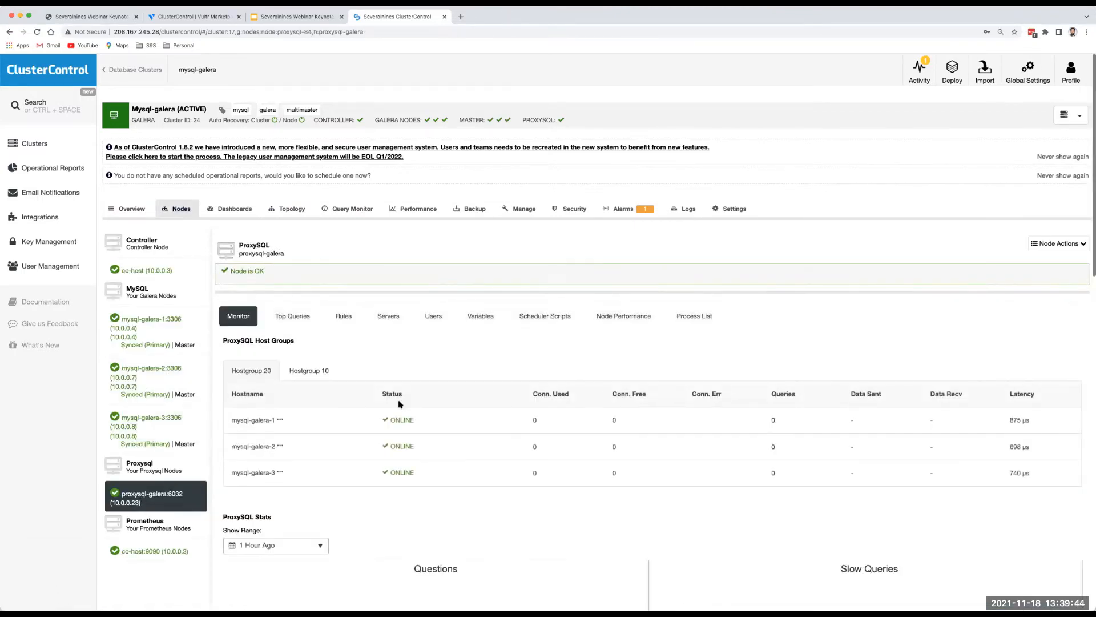
scroll(383, 410, "down", 2)
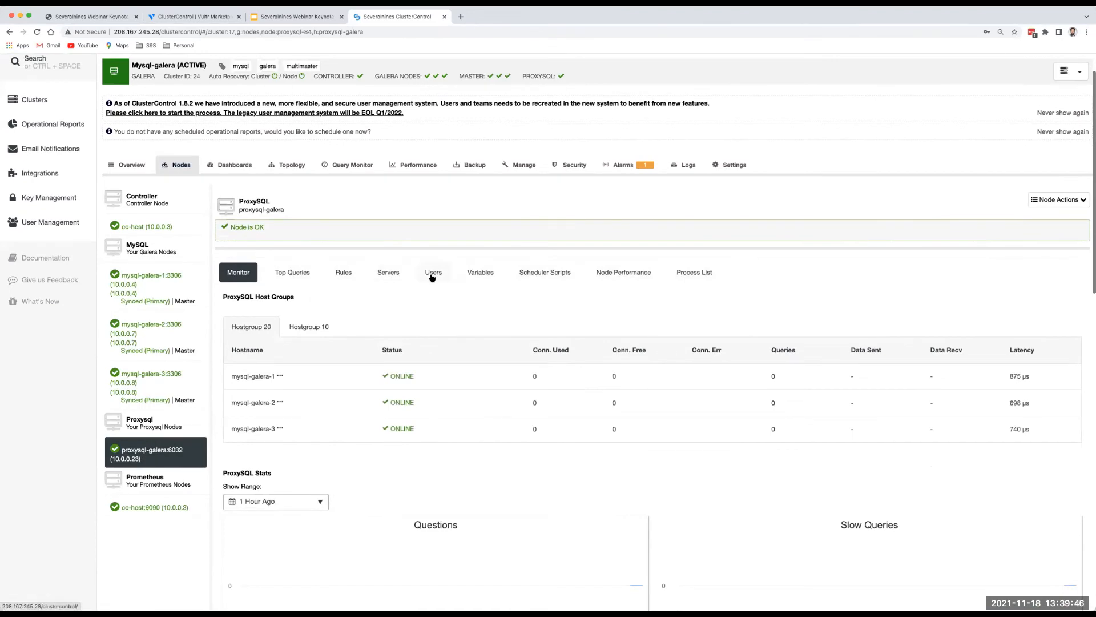
left_click(432, 277)
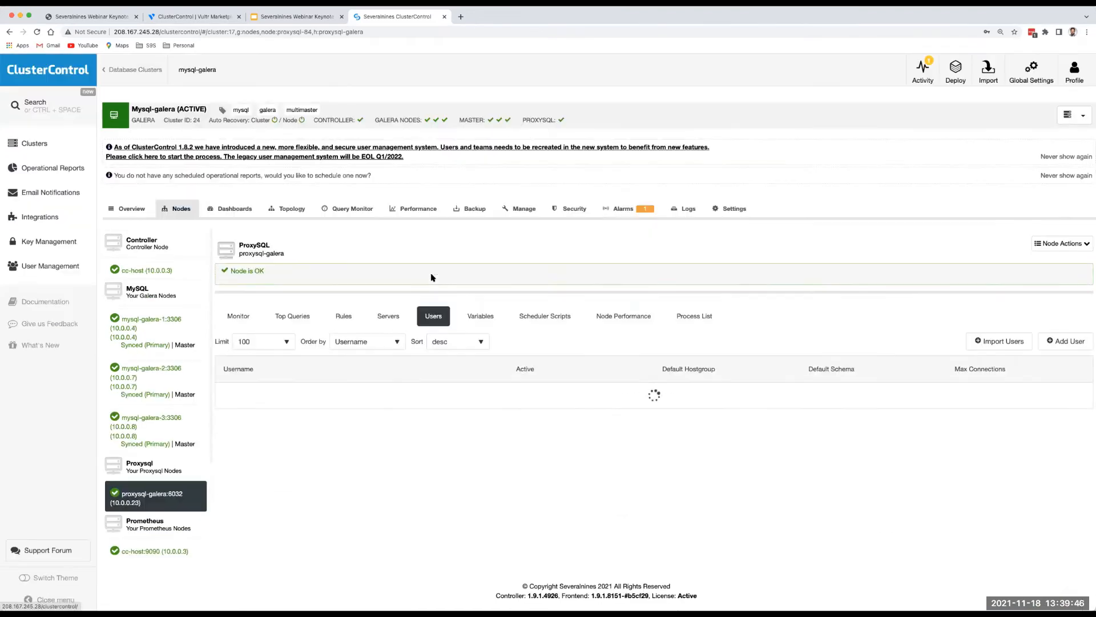
left_click(387, 315)
scroll(379, 350, "down", 1)
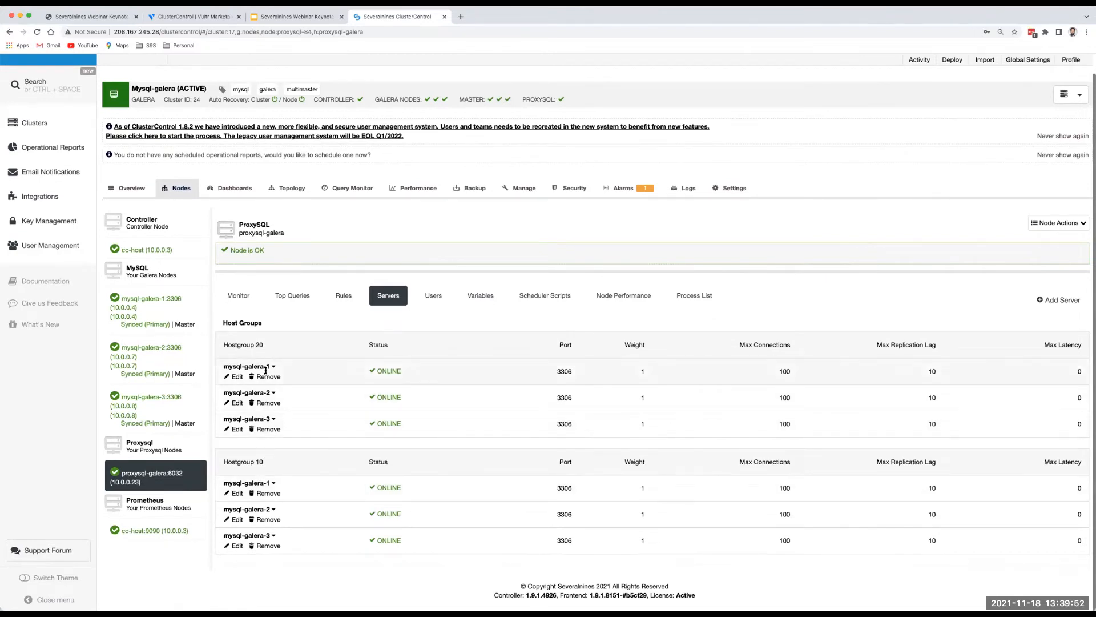
left_click(343, 296)
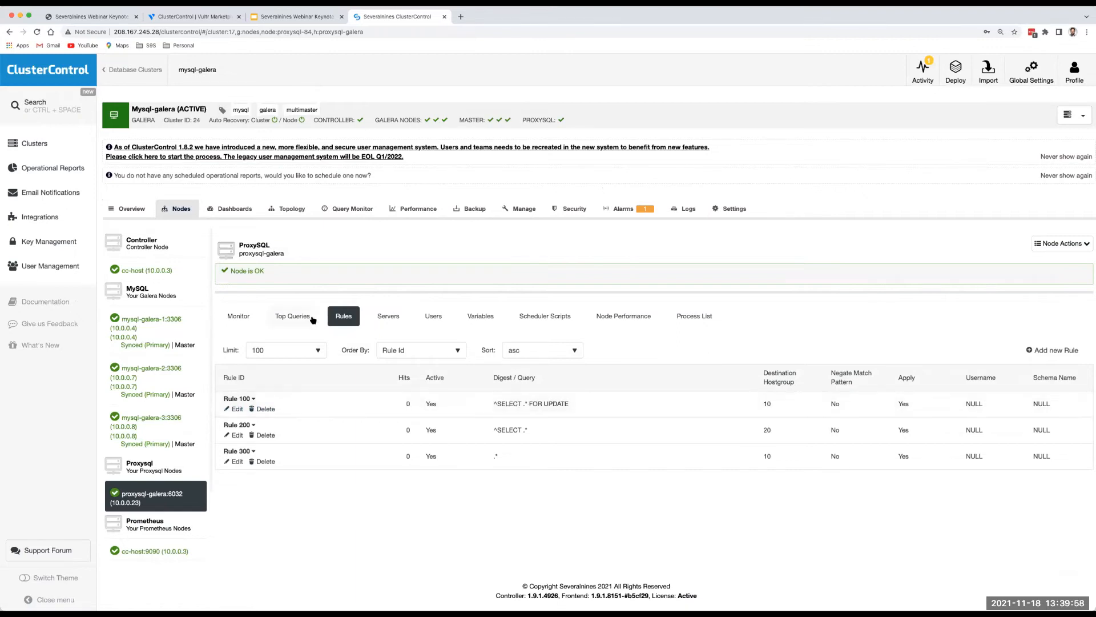
Back in Servers, glance at mysql-galera-1 in Hostgroup 20, then remove mysql-galera-3 from Hostgroup 10.
left_click(393, 320)
scroll(286, 393, "down", 1)
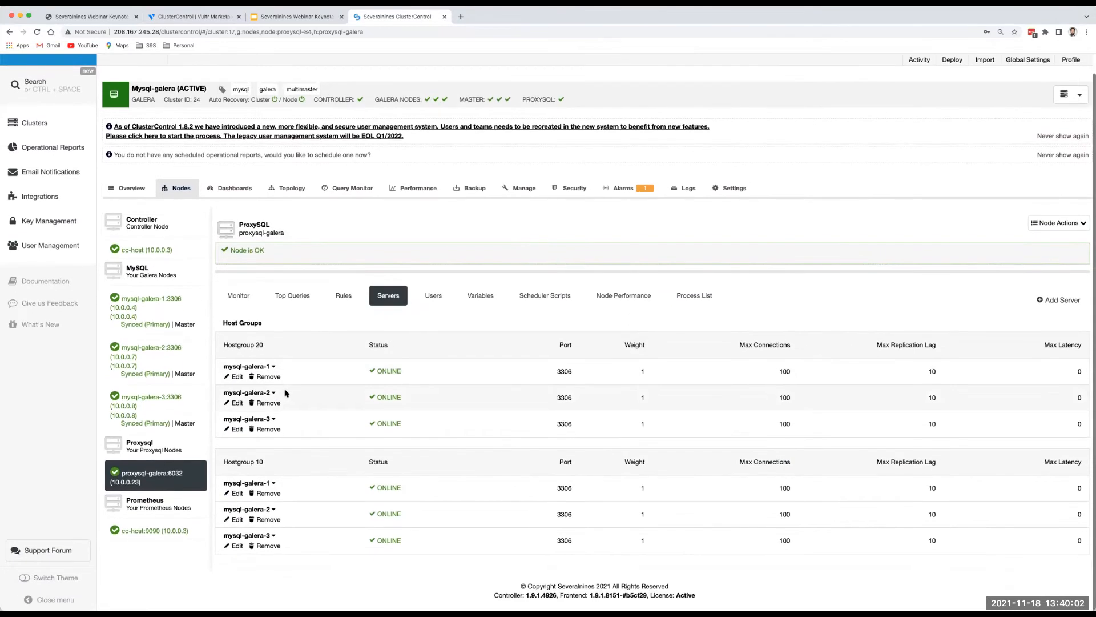
left_click(237, 378)
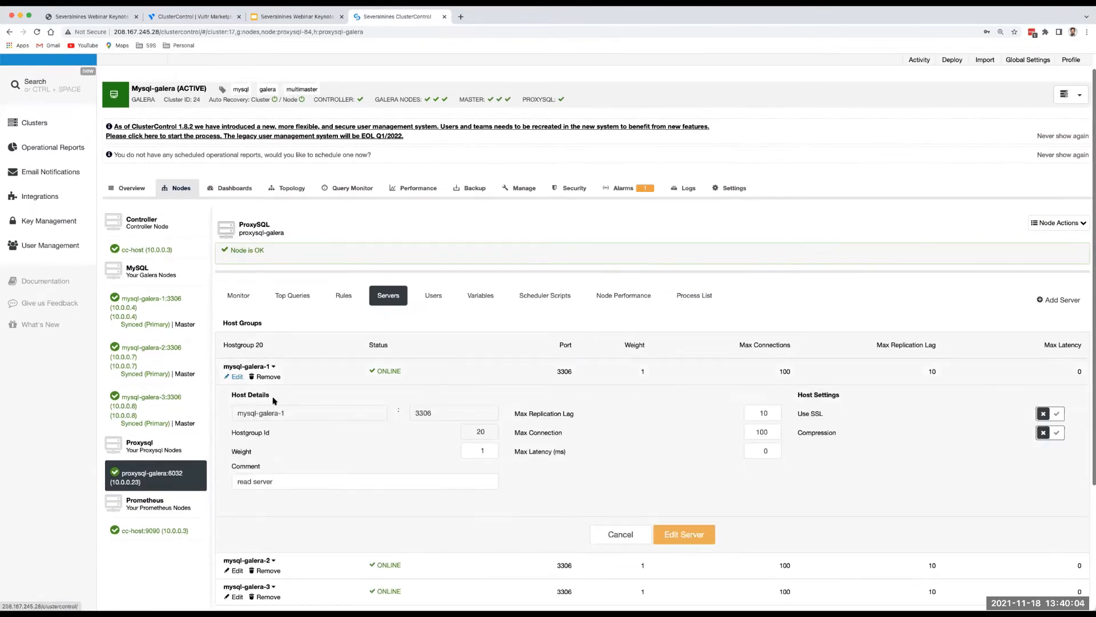
left_click(239, 376)
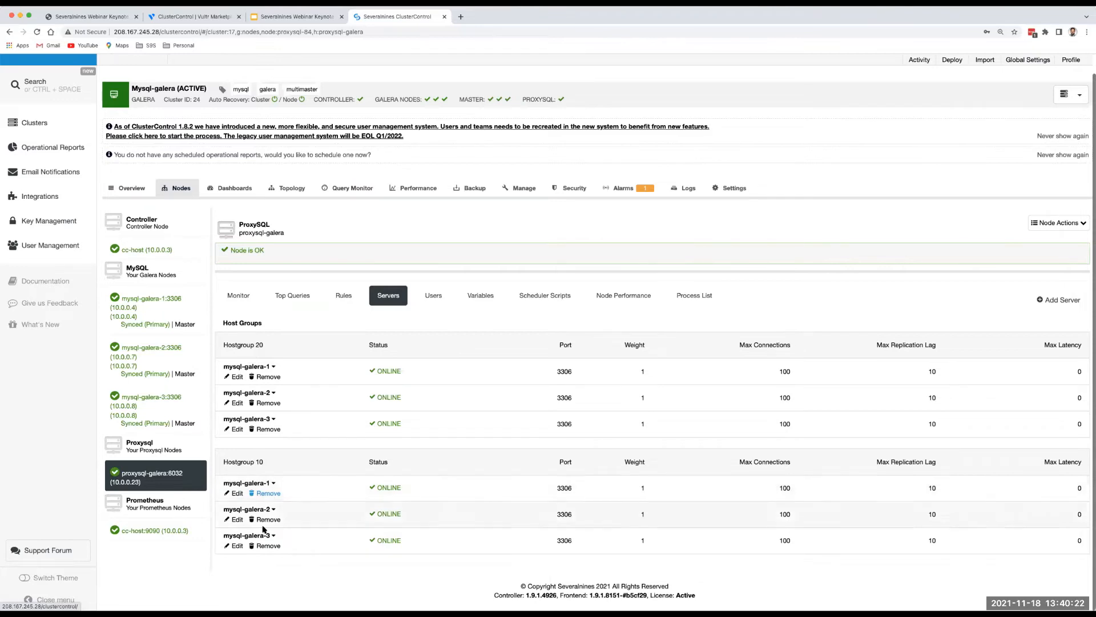
left_click(267, 546)
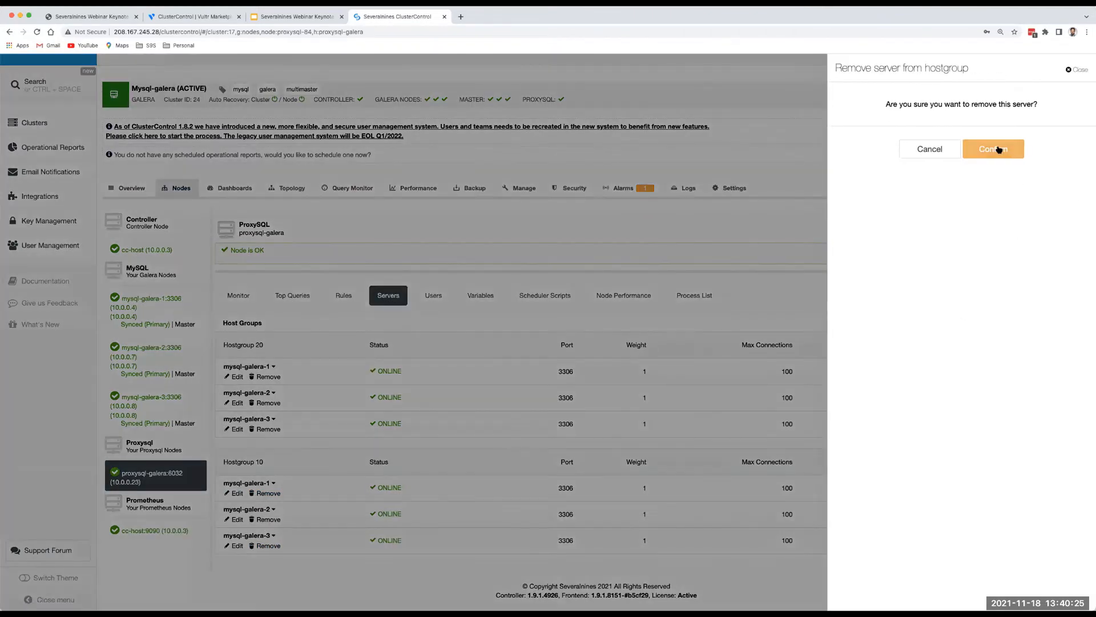
left_click(994, 149)
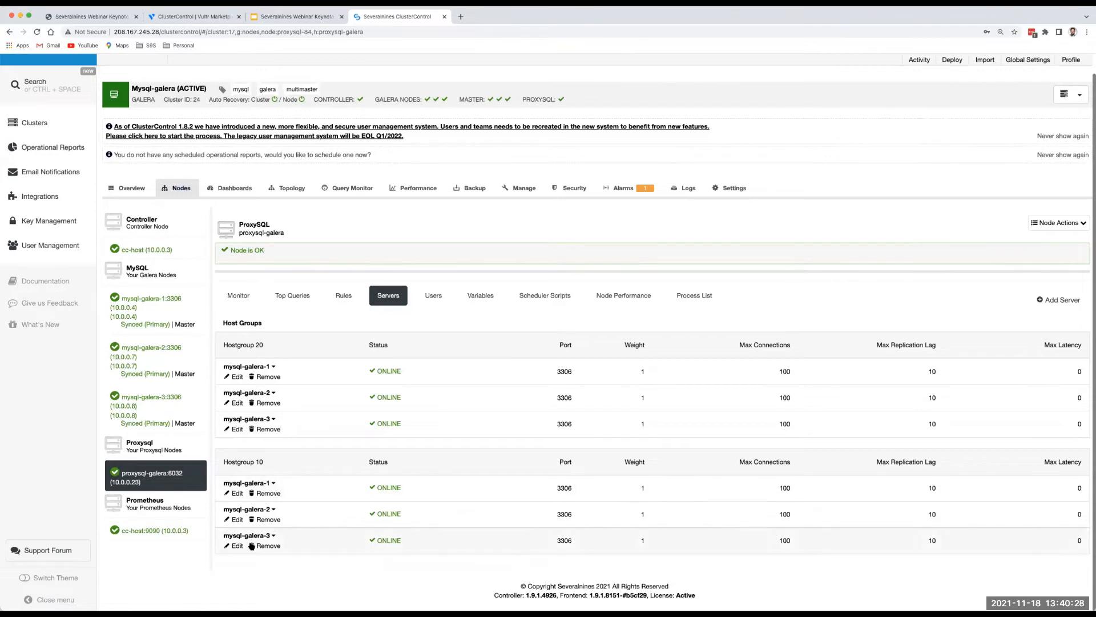
Edit mysql-galera-1 in Hostgroup 10 to weight 100, save the server, then go back to Clusters.
left_click(238, 494)
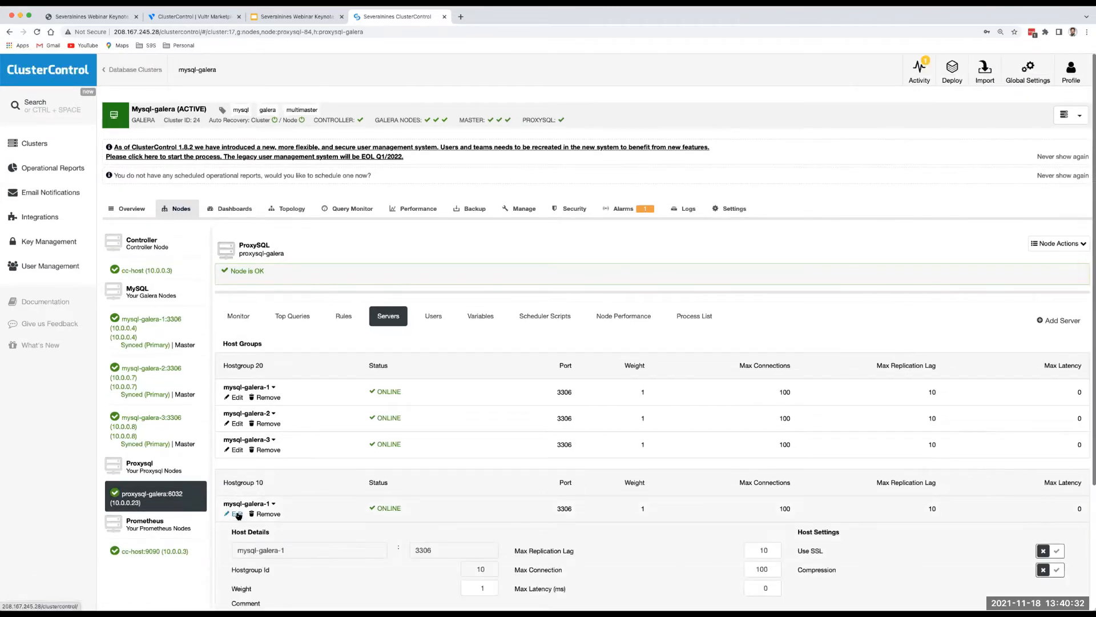
scroll(445, 520, "down", 2)
left_click(480, 511)
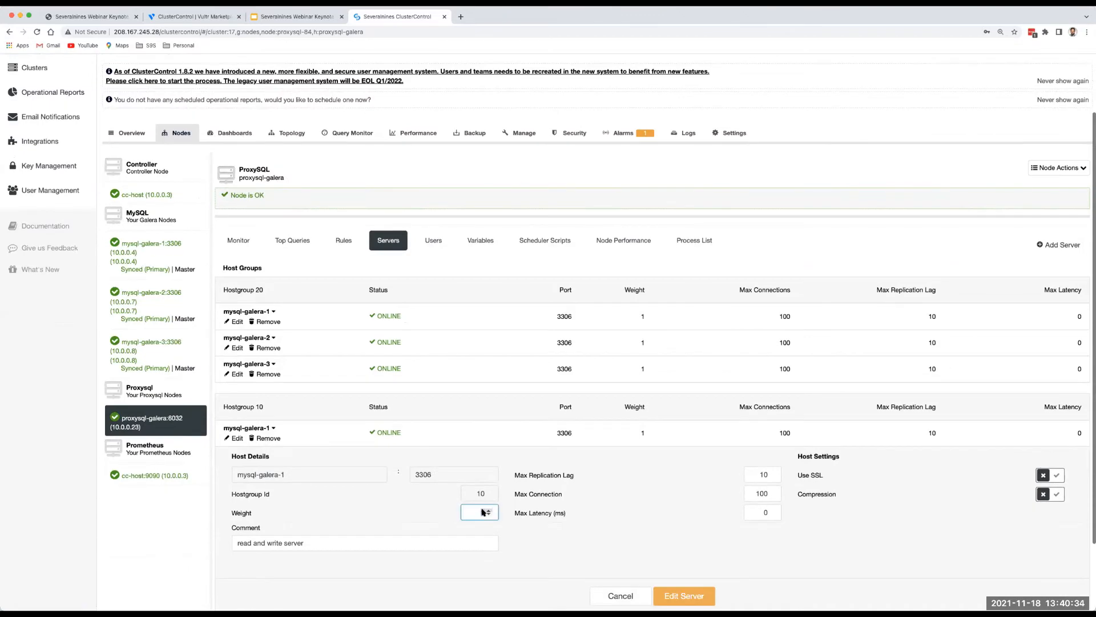
type("100")
scroll(672, 567, "down", 2)
scroll(671, 565, "down", 1)
left_click(680, 510)
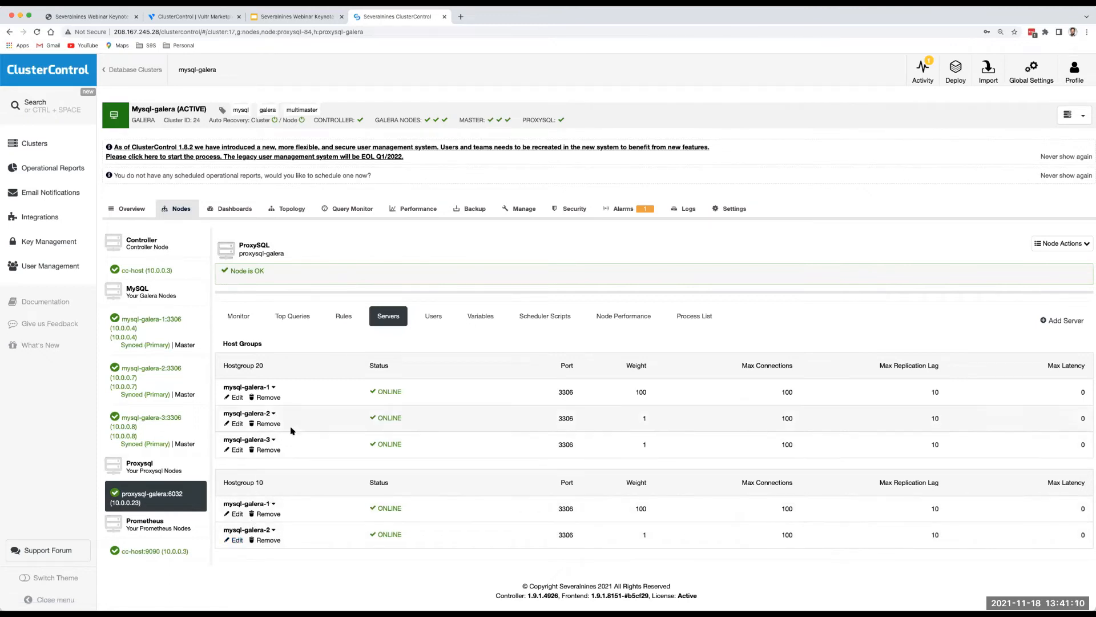
left_click(33, 146)
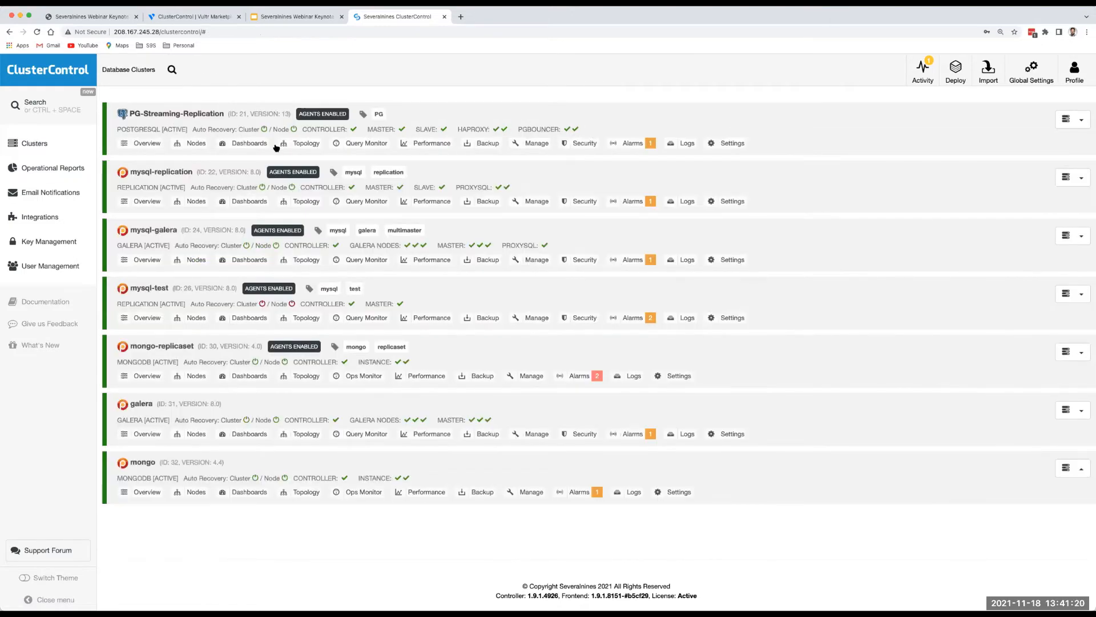
left_click(303, 145)
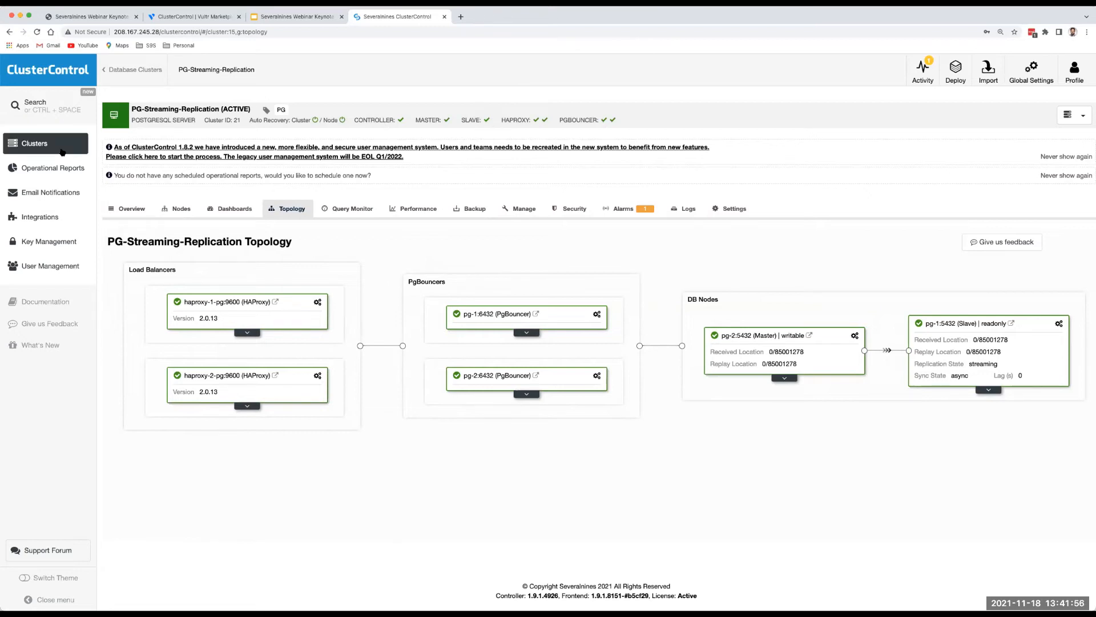
left_click(38, 145)
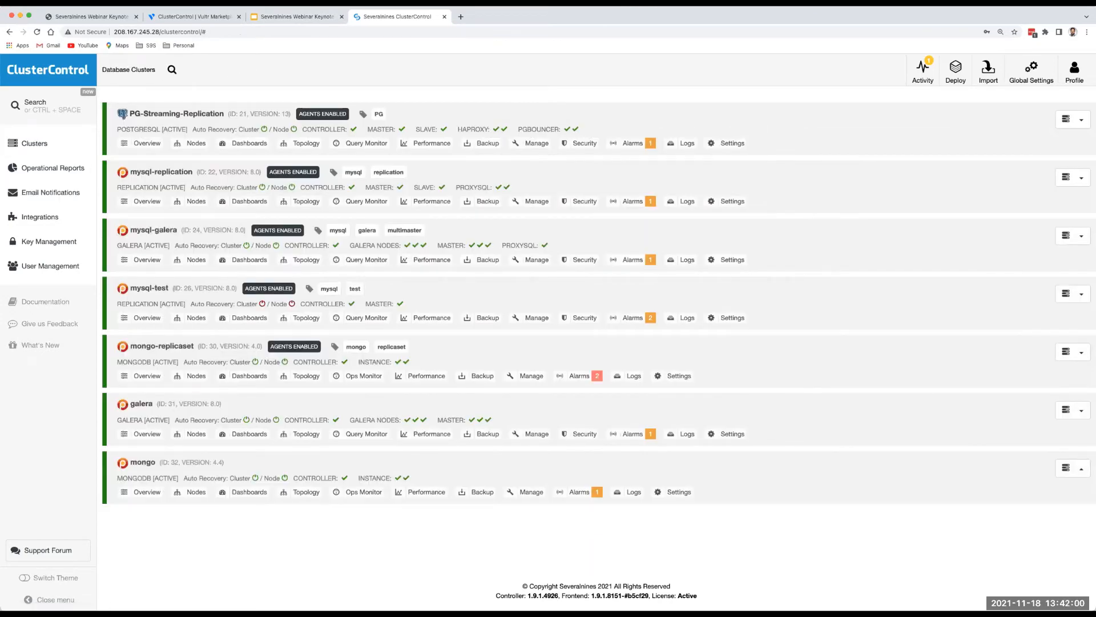
Present slide 9, 'Disaster Recovery with read-only replicas', full screen in the webinar deck.
left_click(273, 17)
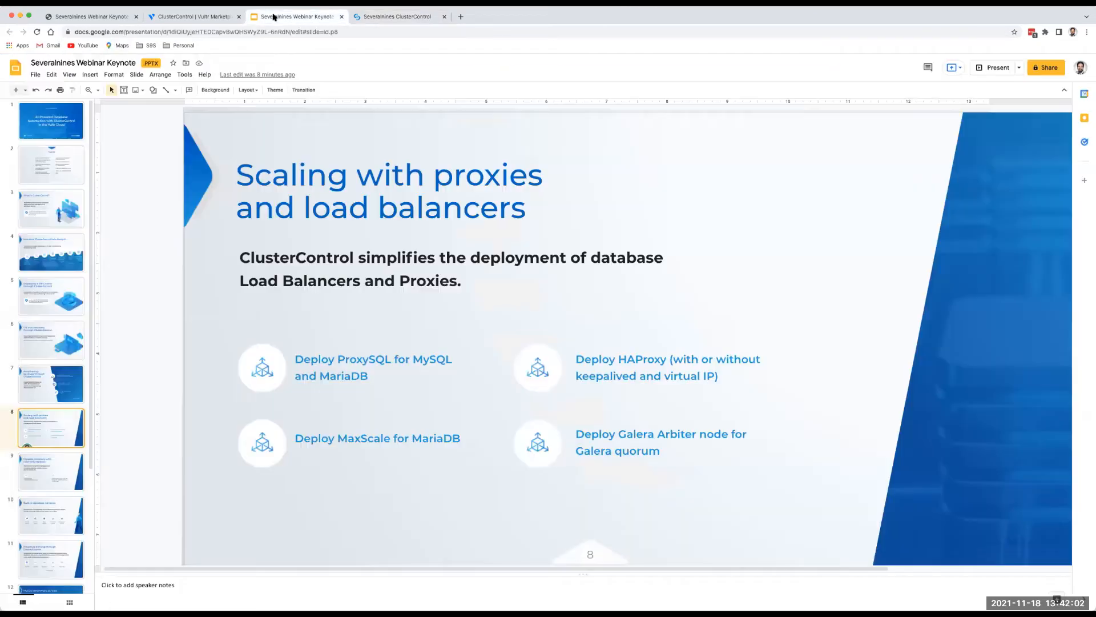
left_click(54, 468)
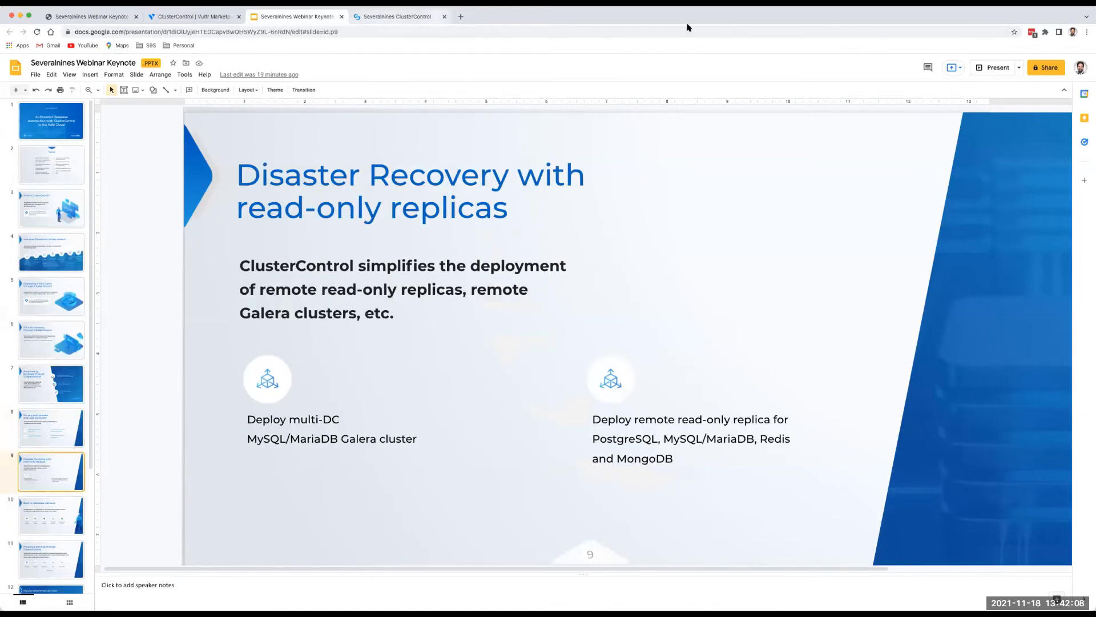
left_click(993, 67)
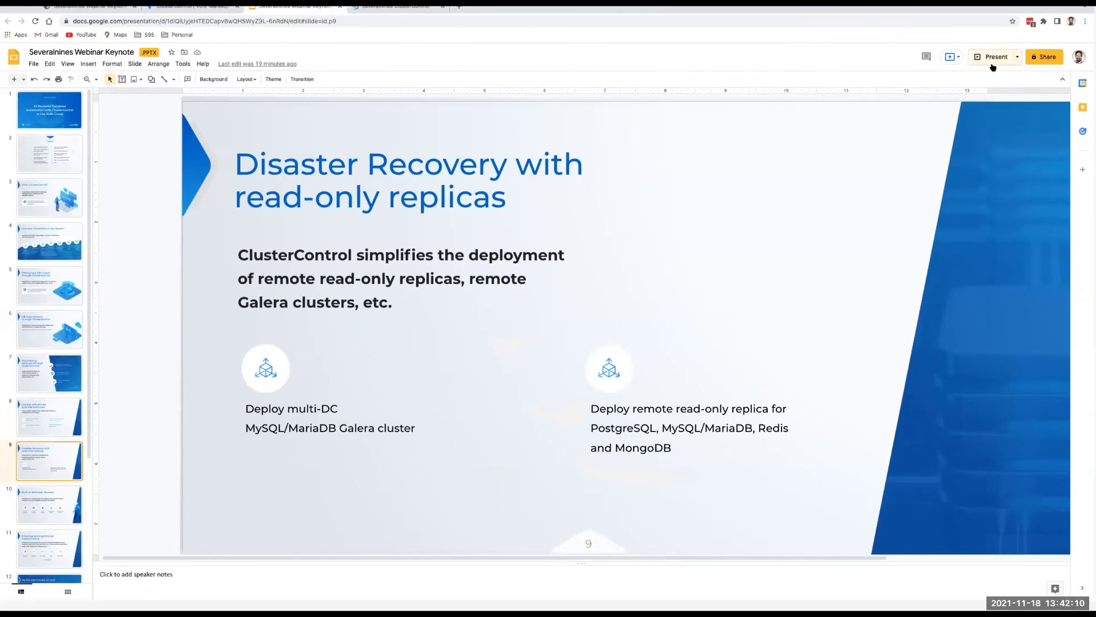
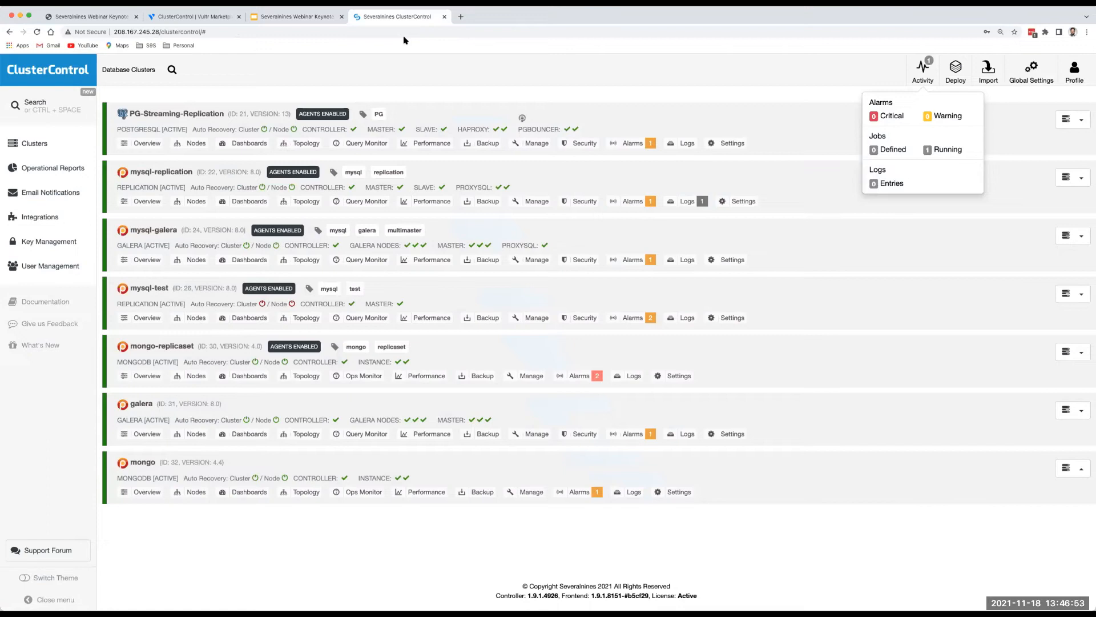
Open the mysql-test cluster's Performance > Advisors results page.
left_click(147, 292)
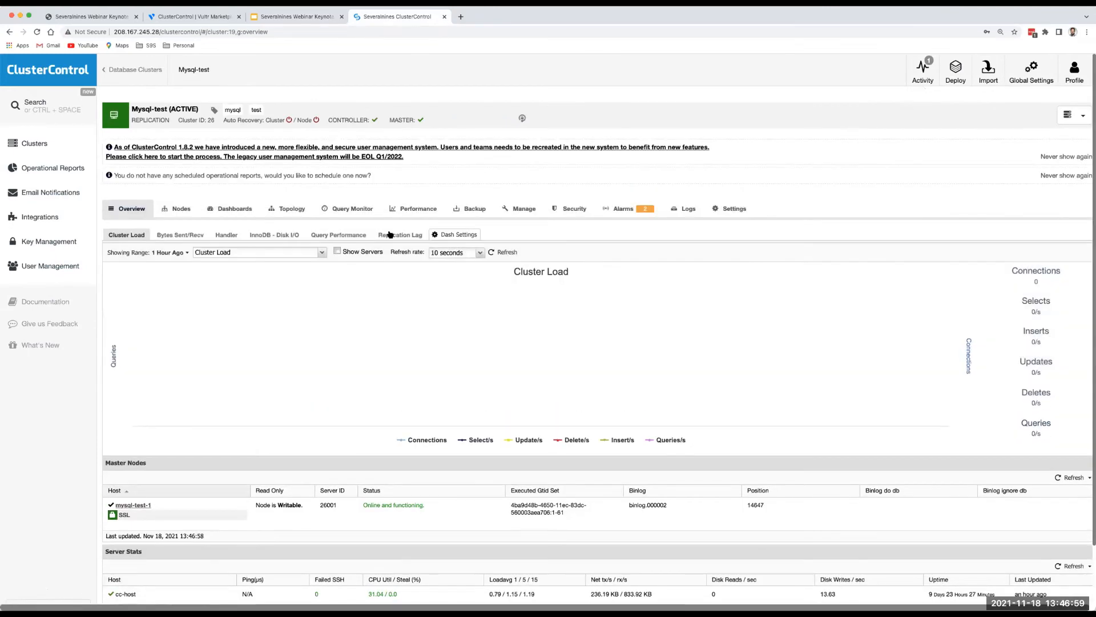
left_click(409, 215)
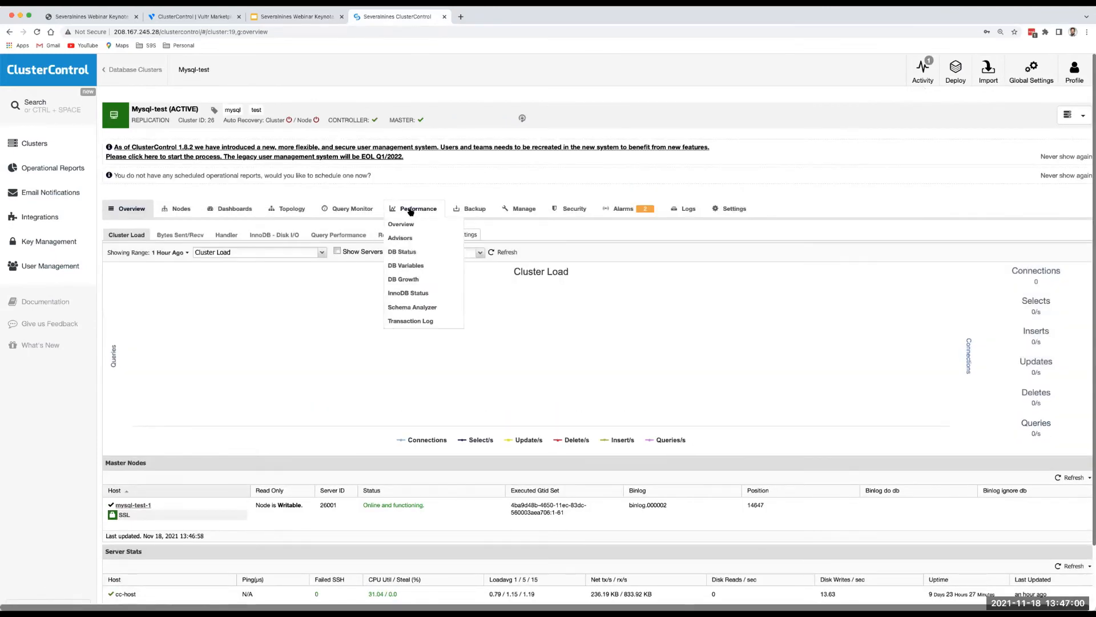
left_click(401, 238)
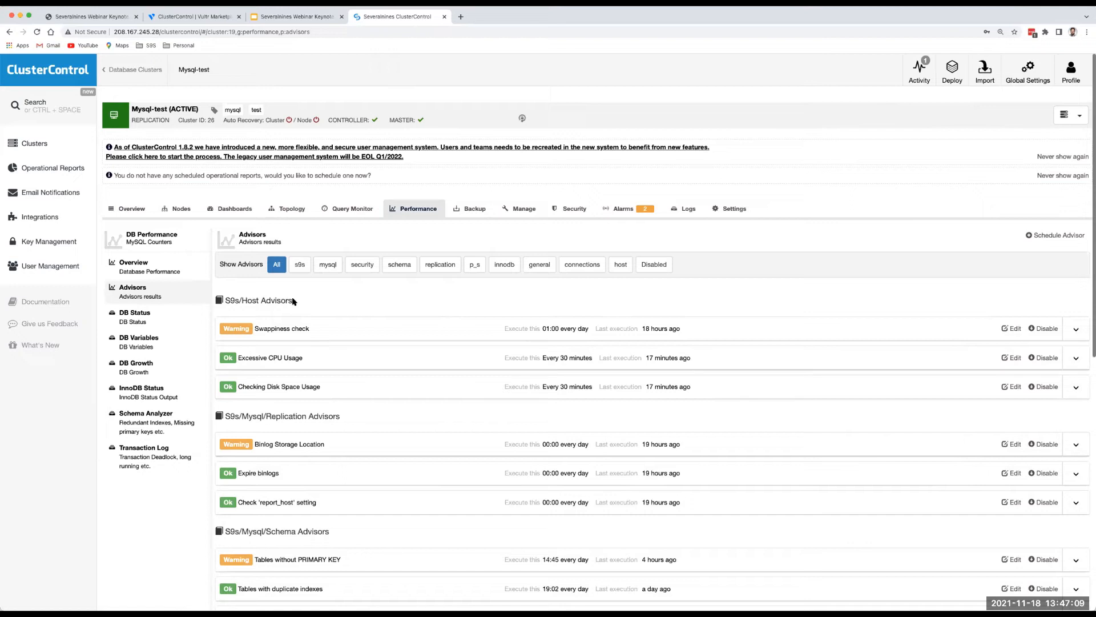
left_click(531, 210)
Filter to security advisors and inspect the Access from any host account and its % wildcard.
left_click(368, 266)
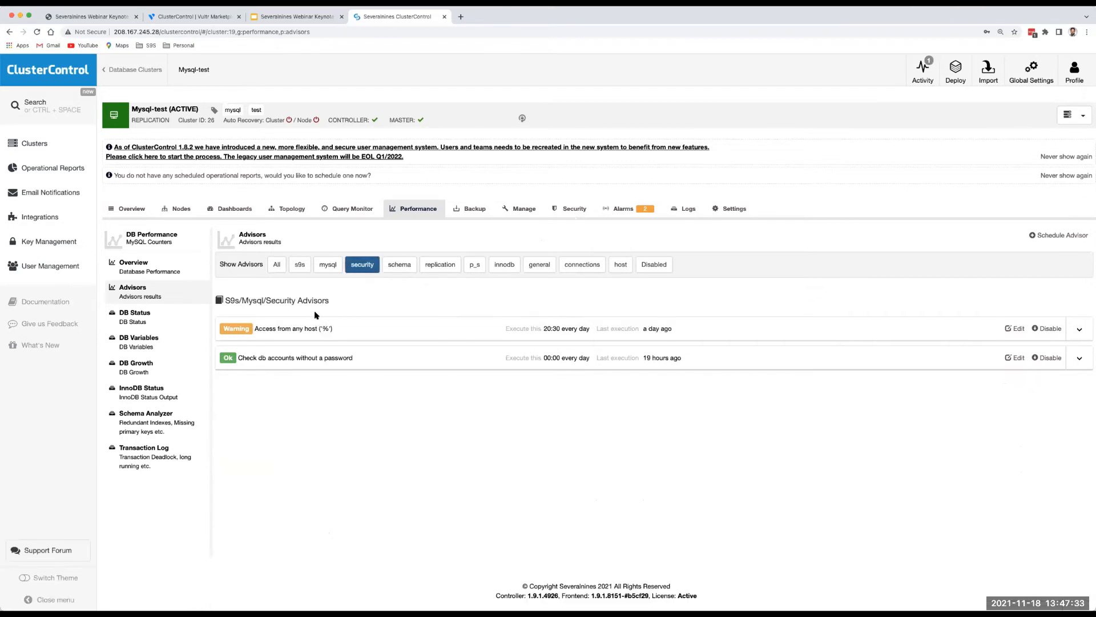
left_click(287, 331)
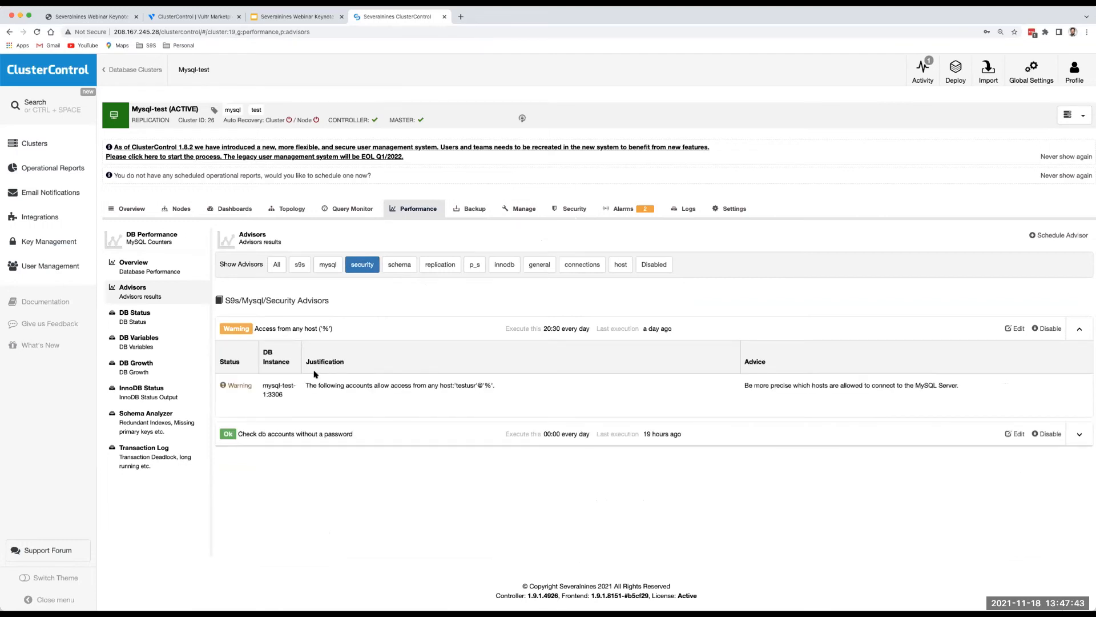
left_click_drag(457, 386, 472, 386)
left_click(472, 386)
double_click(461, 386)
left_click_drag(483, 385, 492, 386)
Review the restrict-hosts advice and passwordless-accounts results, then filter to schema advisors.
left_click_drag(745, 386, 764, 389)
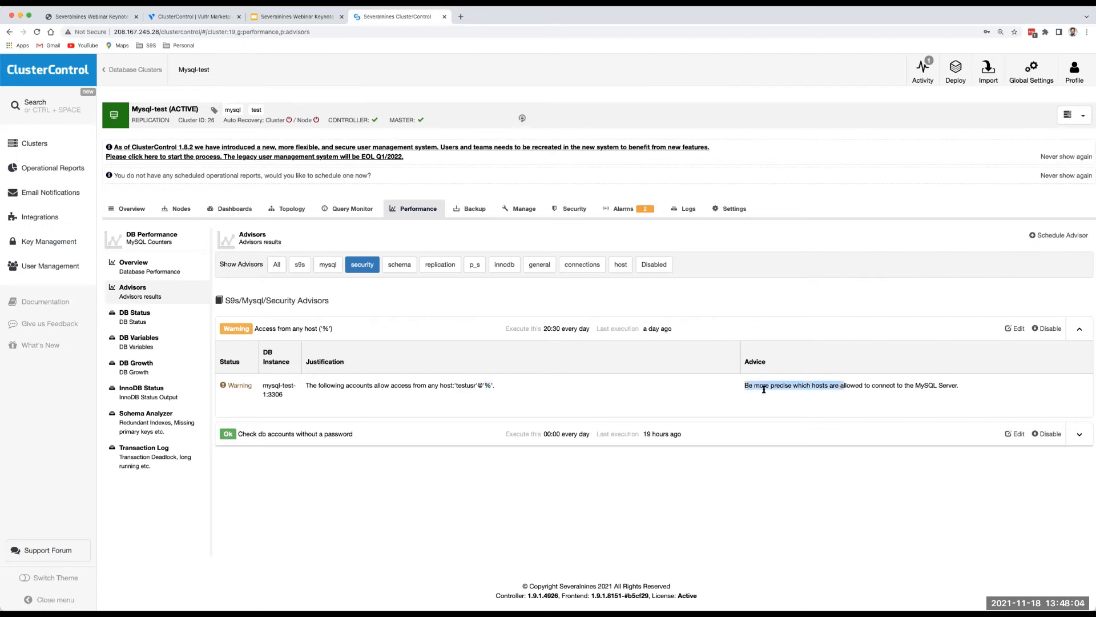
left_click(490, 384)
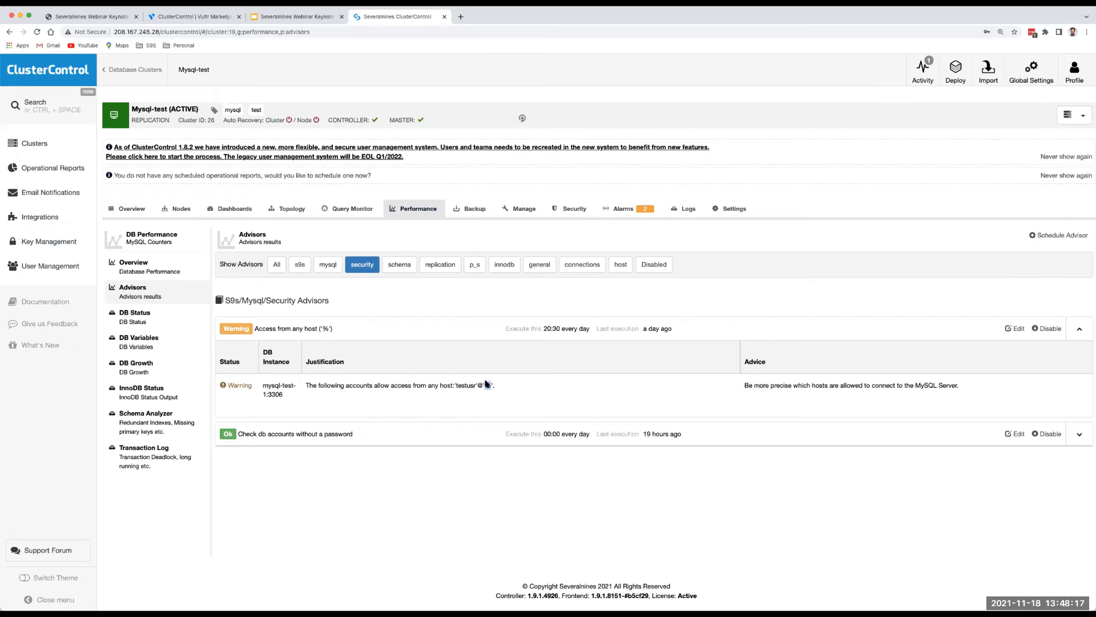
left_click(290, 435)
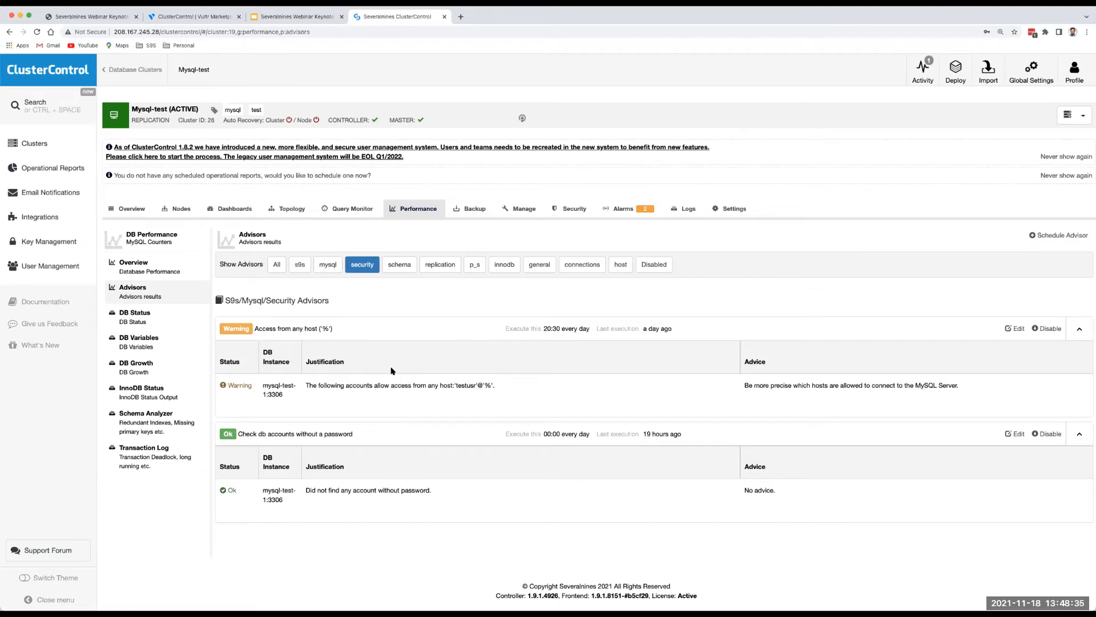
left_click(398, 267)
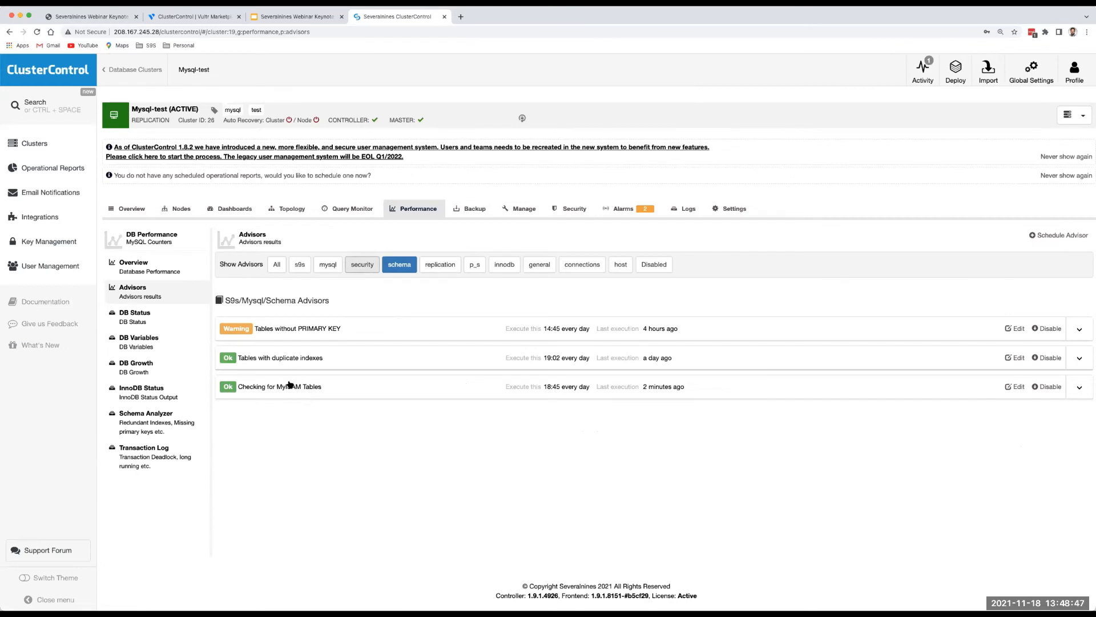
Expand the missing-primary-key result (ecommerce_app.customer) and the MyISAM check, then list all advisors.
left_click(282, 331)
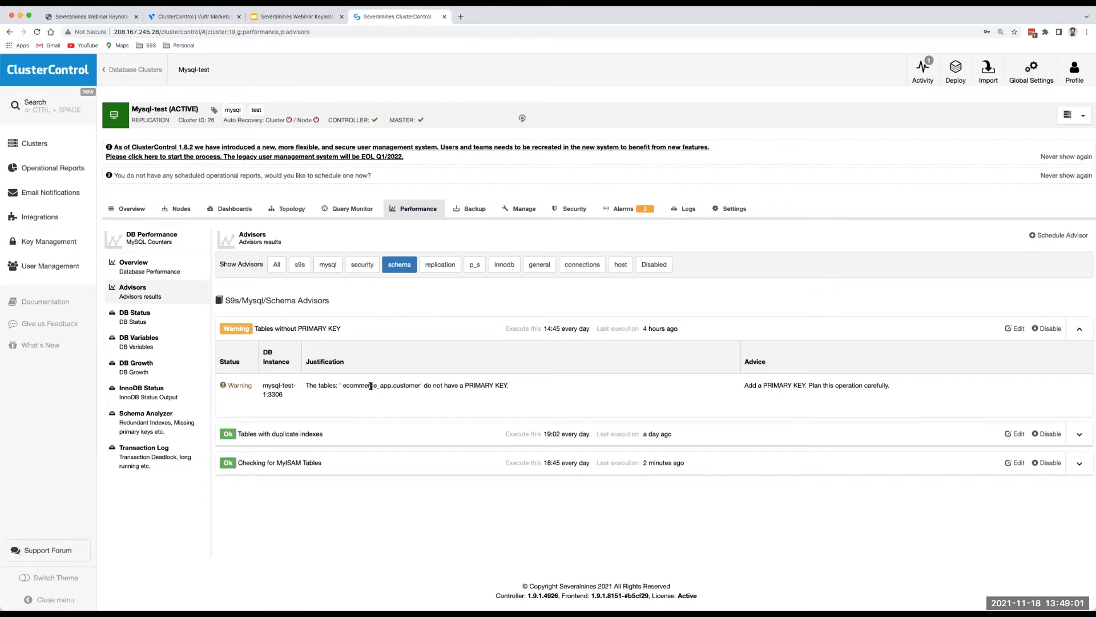
left_click_drag(343, 386, 420, 385)
left_click(386, 394)
left_click(242, 464)
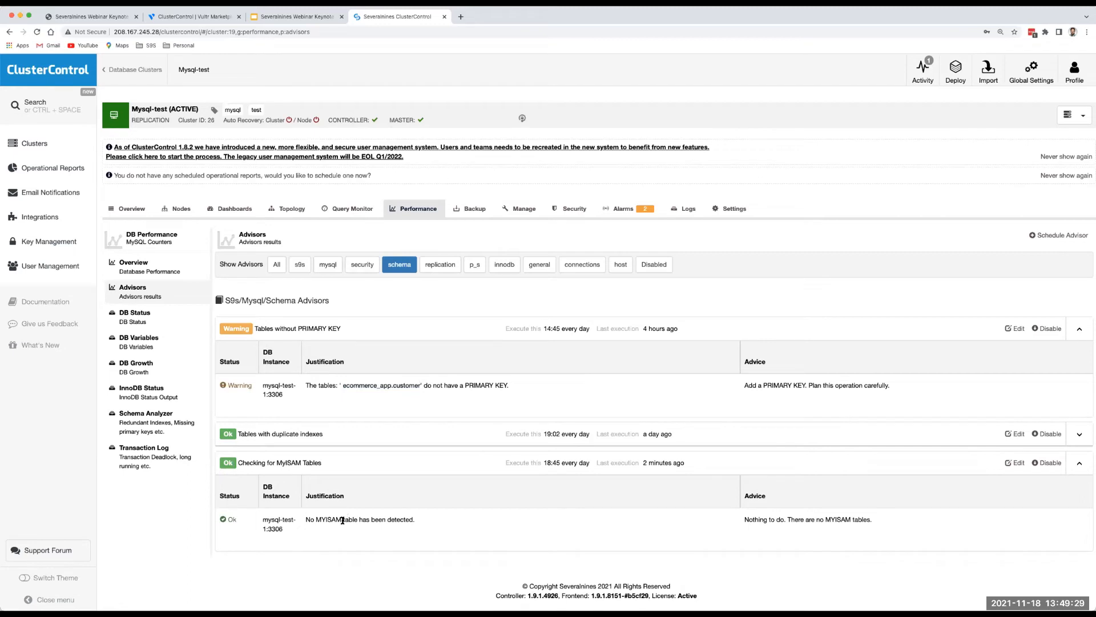
left_click_drag(305, 519, 410, 521)
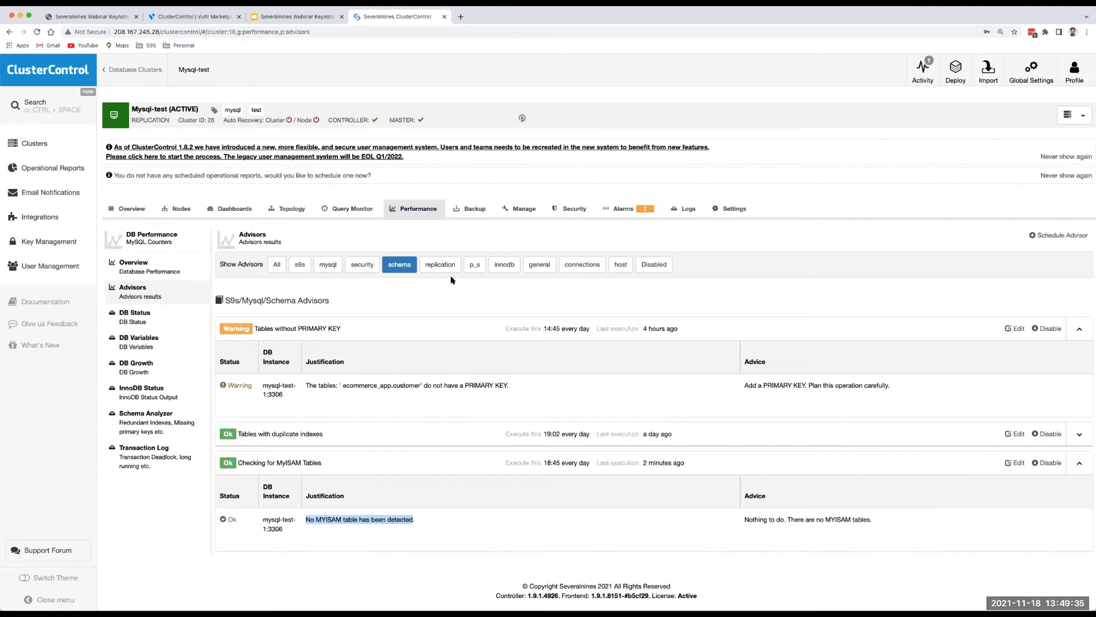
left_click(400, 265)
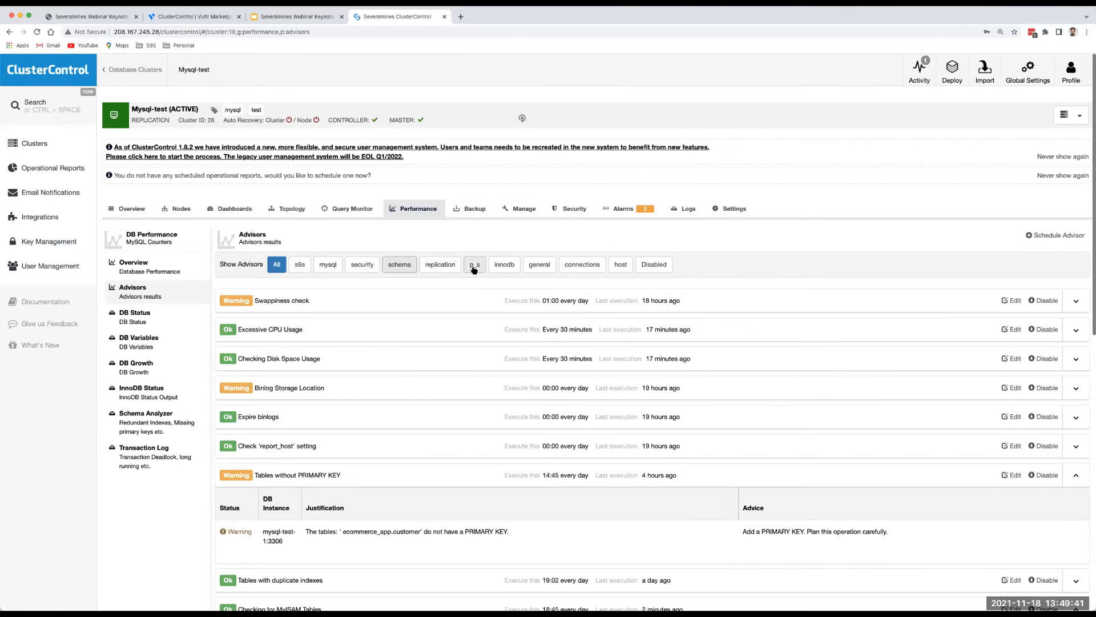
Filter advisors to replication, then InnoDB, and check the empty mysql-test Transaction Log.
left_click(448, 268)
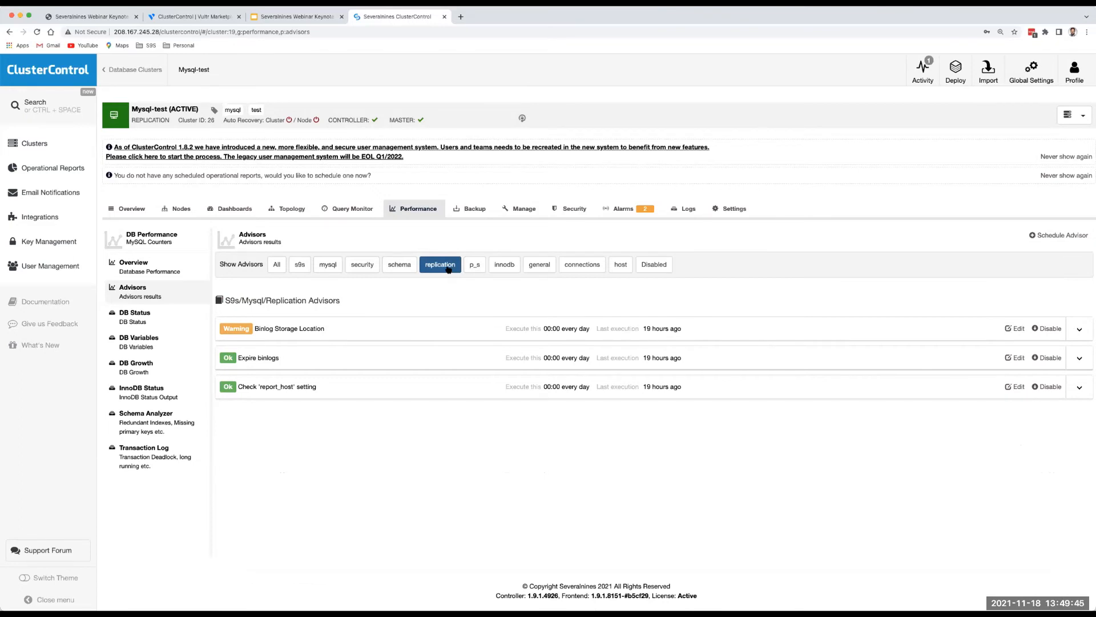
left_click(437, 268)
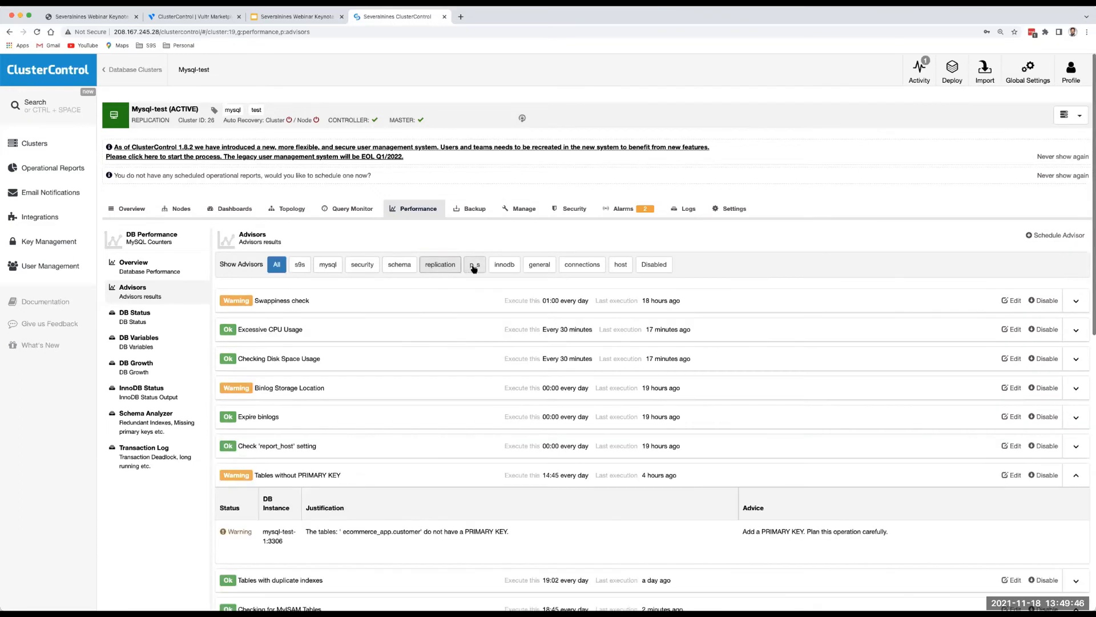
left_click(505, 267)
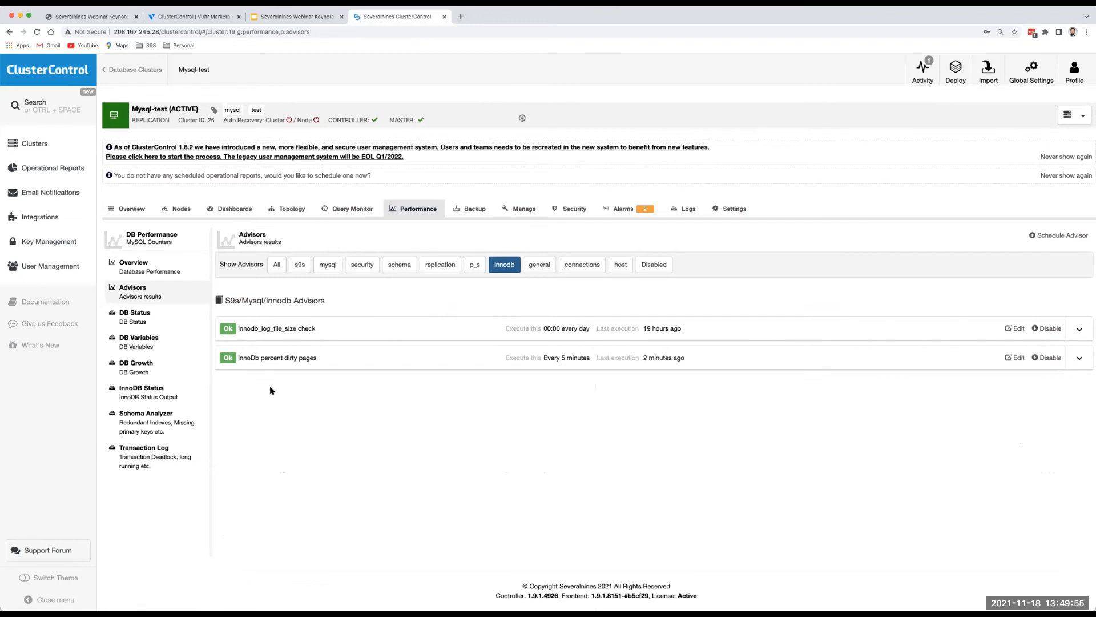
left_click(143, 449)
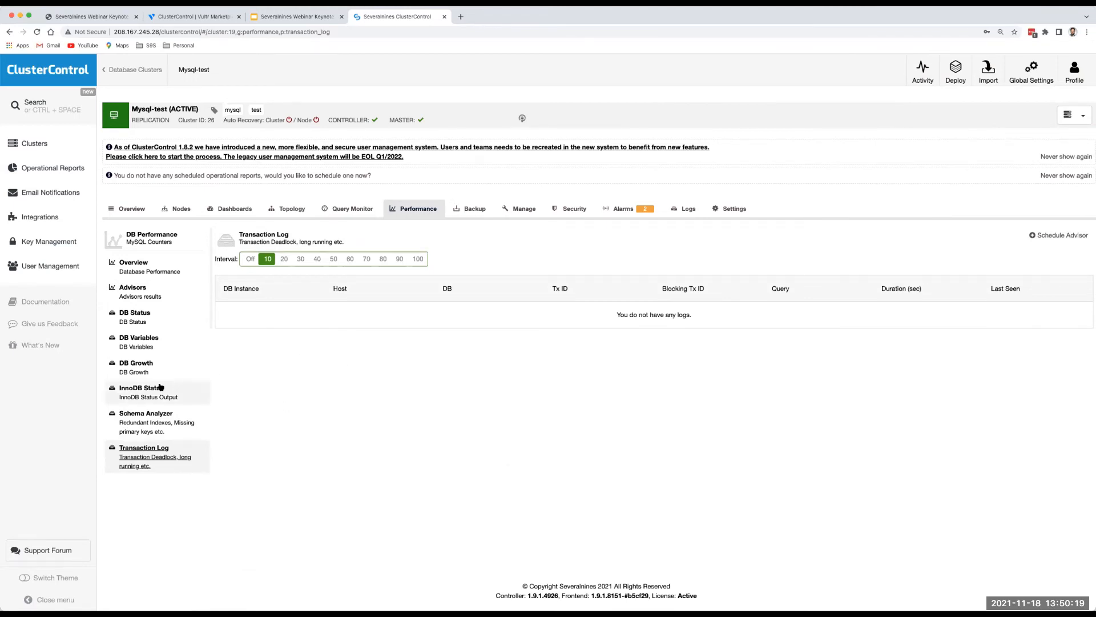
In the InnoDB status output, highlight the LATEST DETECTED DEADLOCK heading and first transaction header.
left_click(140, 397)
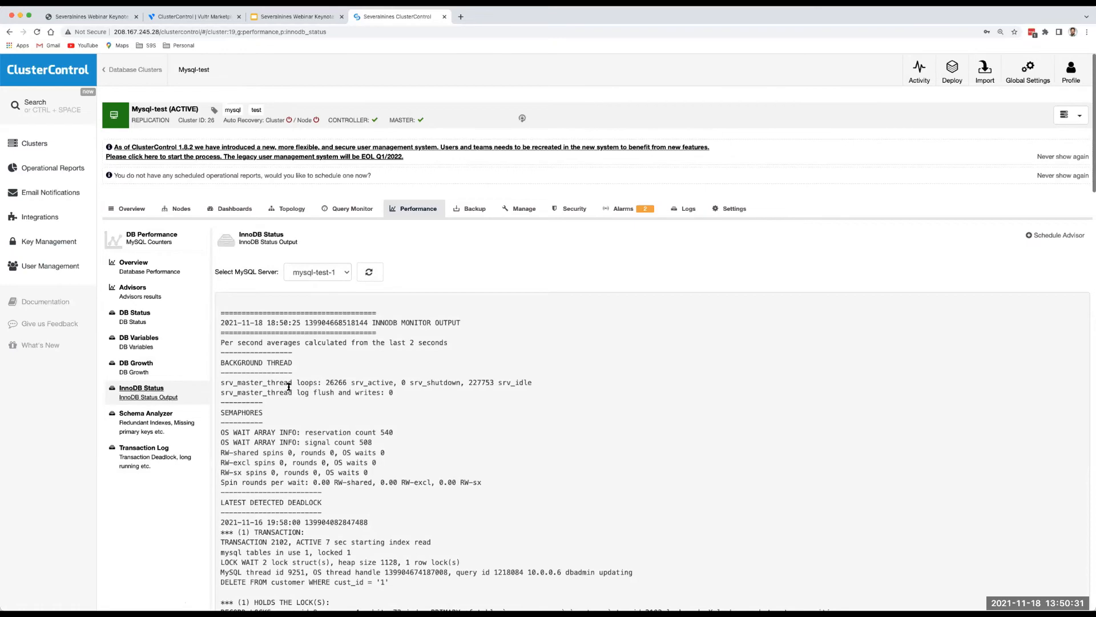
scroll(323, 405, "down", 2)
scroll(323, 405, "down", 5)
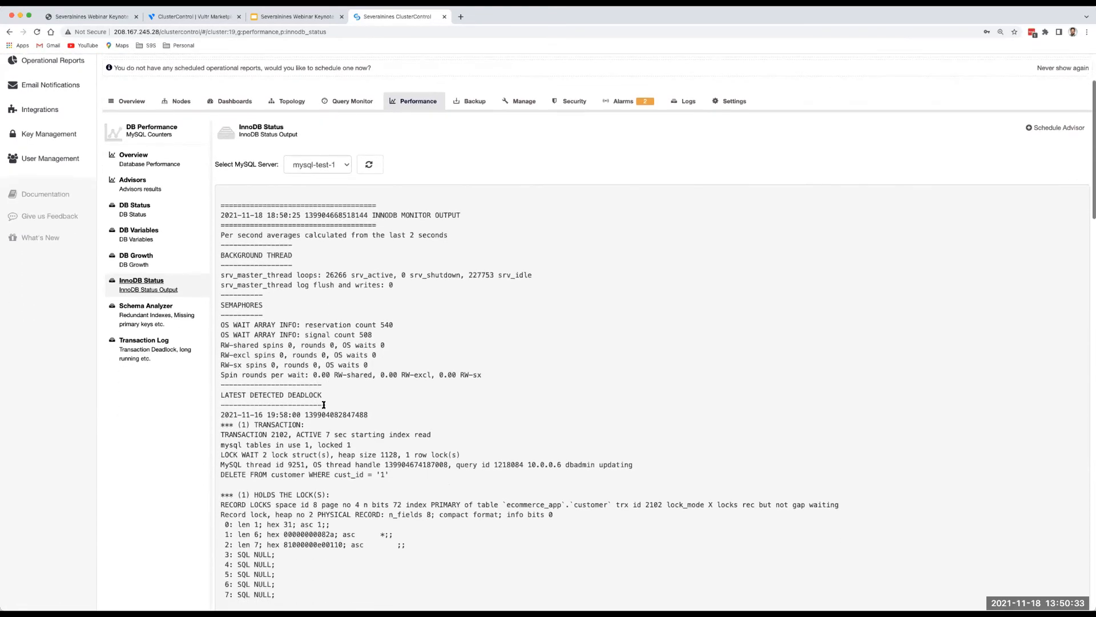
scroll(324, 407, "down", 1)
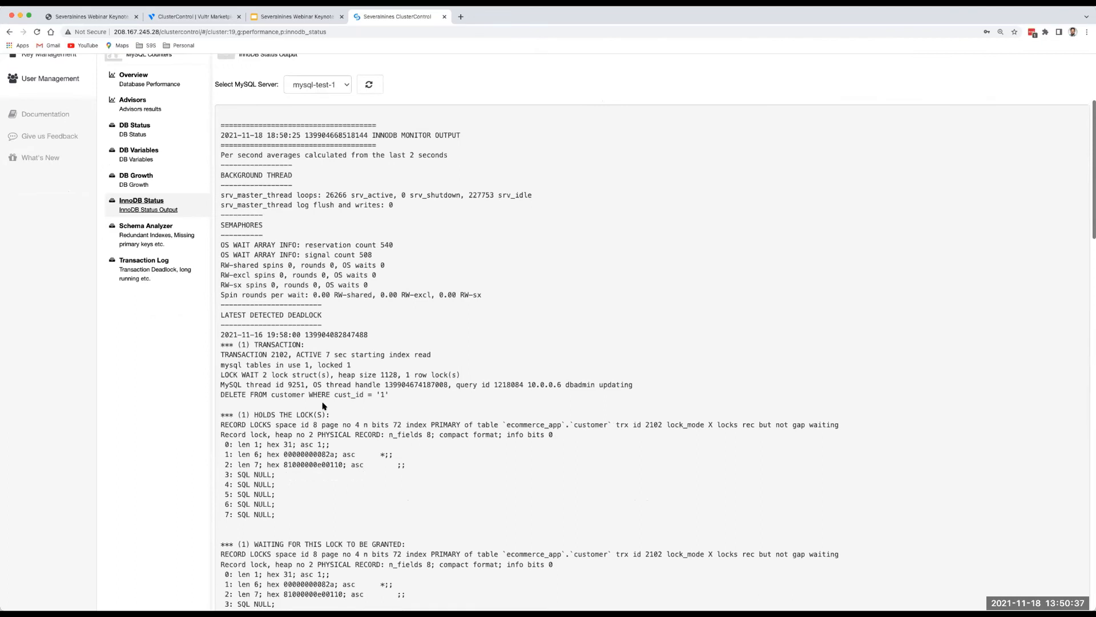
scroll(323, 405, "down", 4)
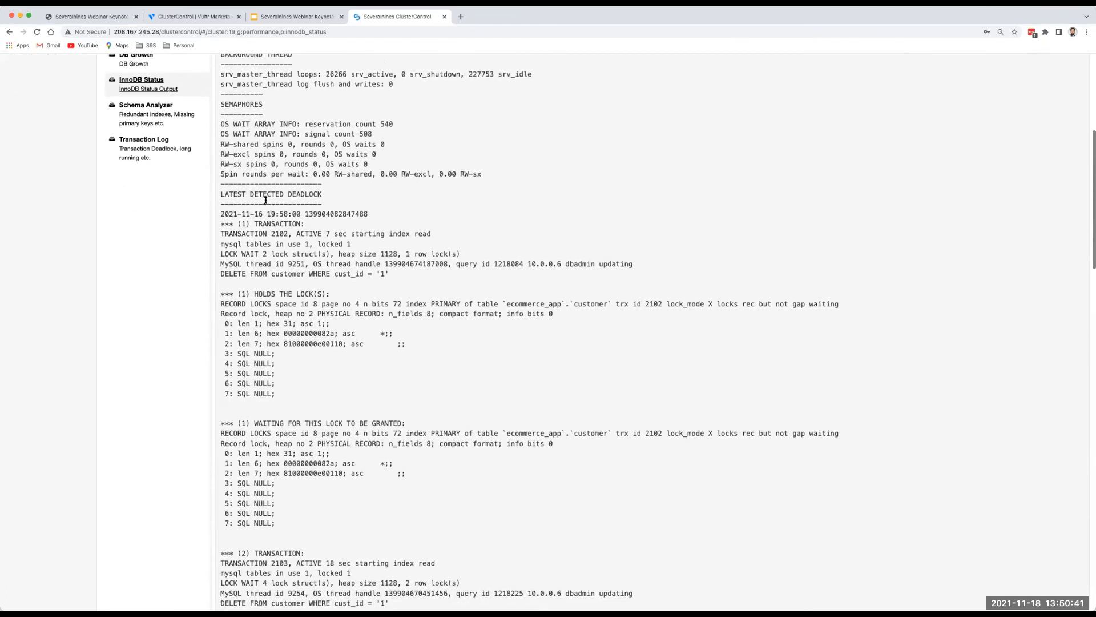
triple_click(246, 193)
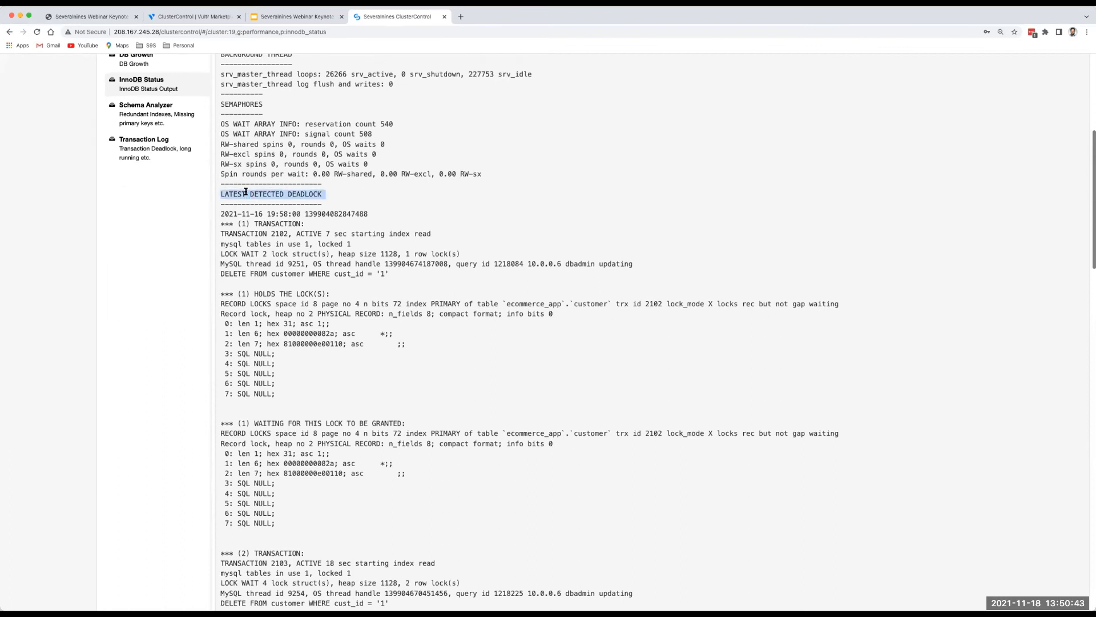
double_click(256, 223)
left_click_drag(219, 223, 308, 226)
Highlight the deadlock lines describing transactions 2102 and 2103.
scroll(308, 226, "down", 3)
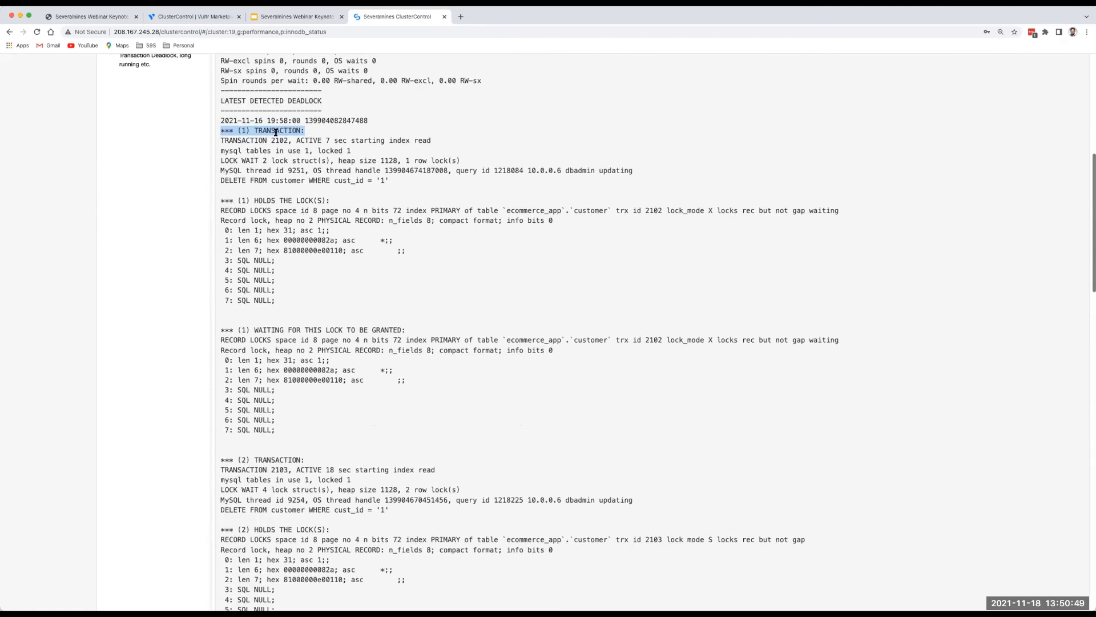
left_click_drag(222, 140, 330, 162)
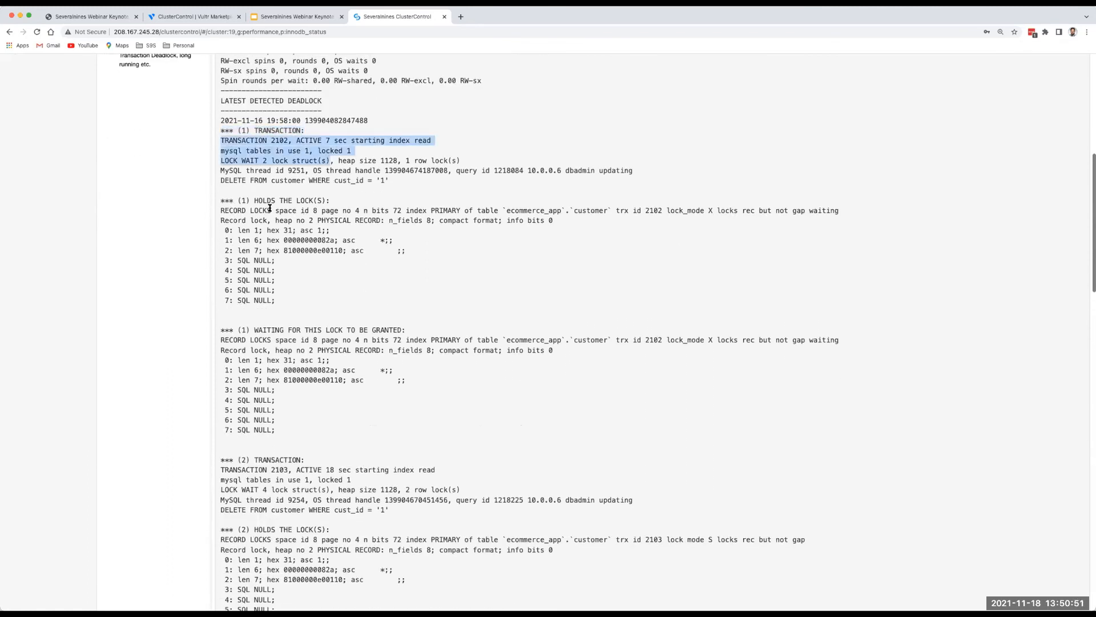
left_click_drag(223, 210, 318, 280)
scroll(318, 280, "down", 2)
scroll(318, 280, "down", 5)
left_click_drag(221, 257, 298, 258)
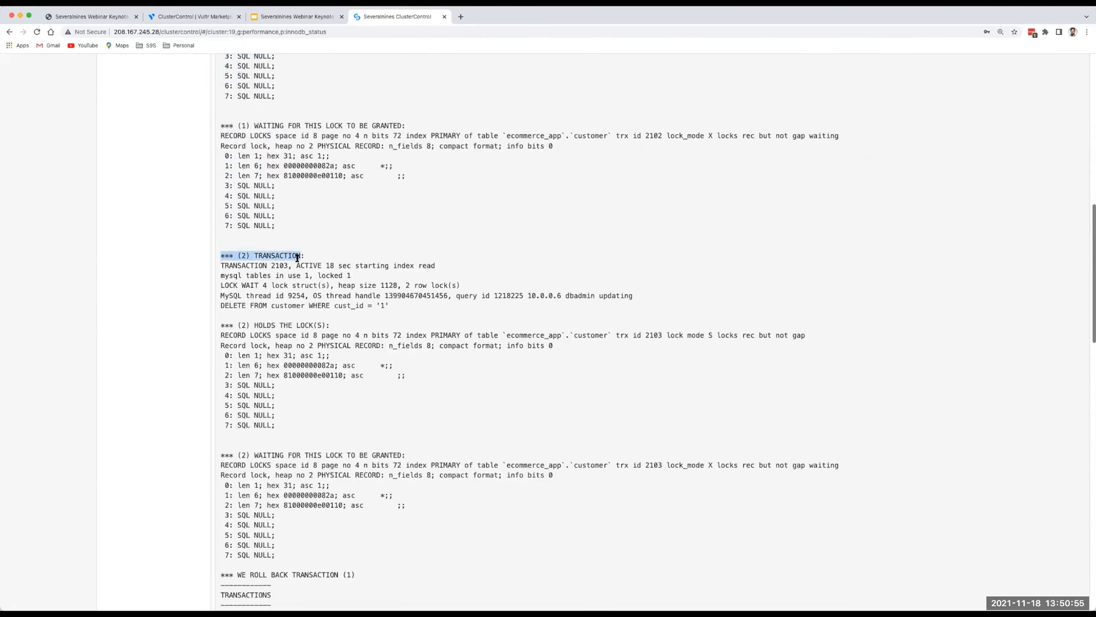
left_click_drag(226, 265, 402, 265)
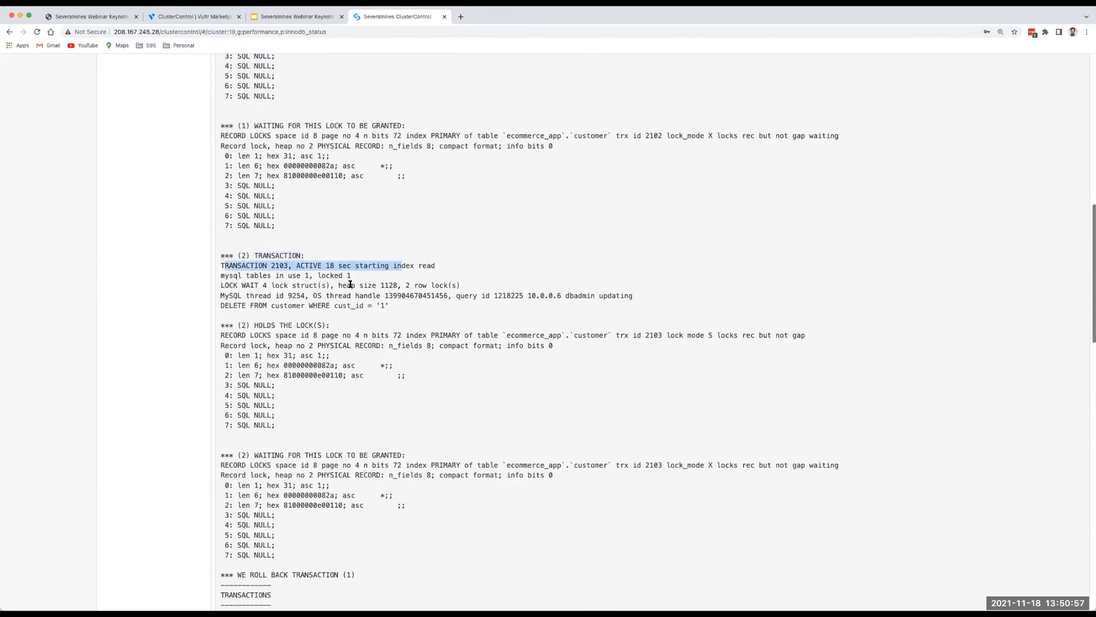
Scroll back over the deadlock output, then open the cluster's DB Growth chart.
scroll(349, 286, "down", 1)
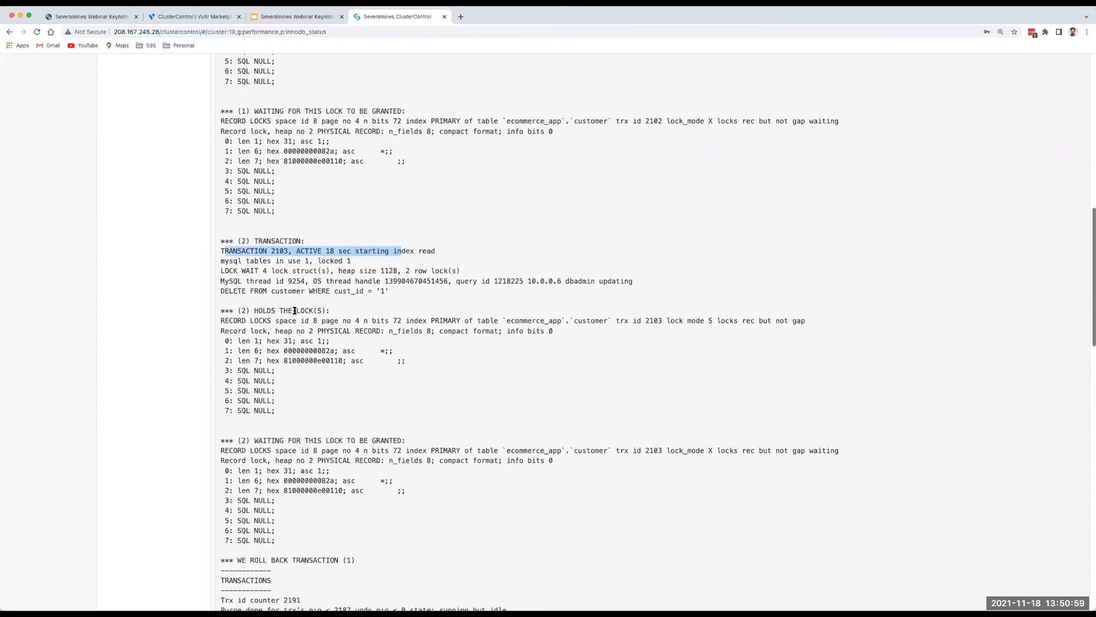
scroll(295, 311, "up", 15)
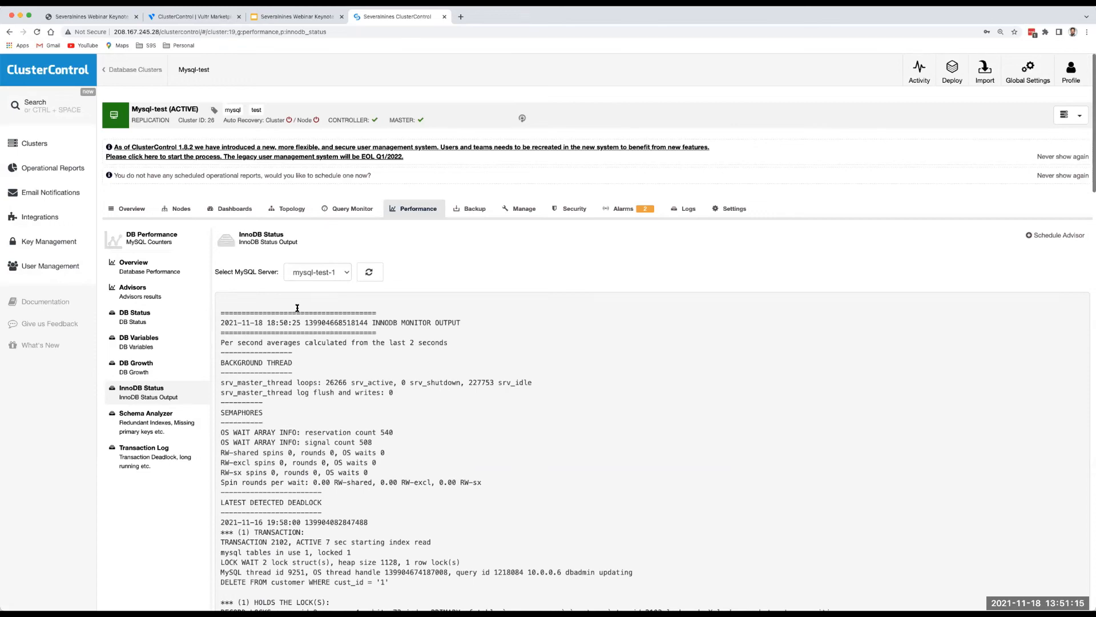
scroll(420, 467, "down", 5)
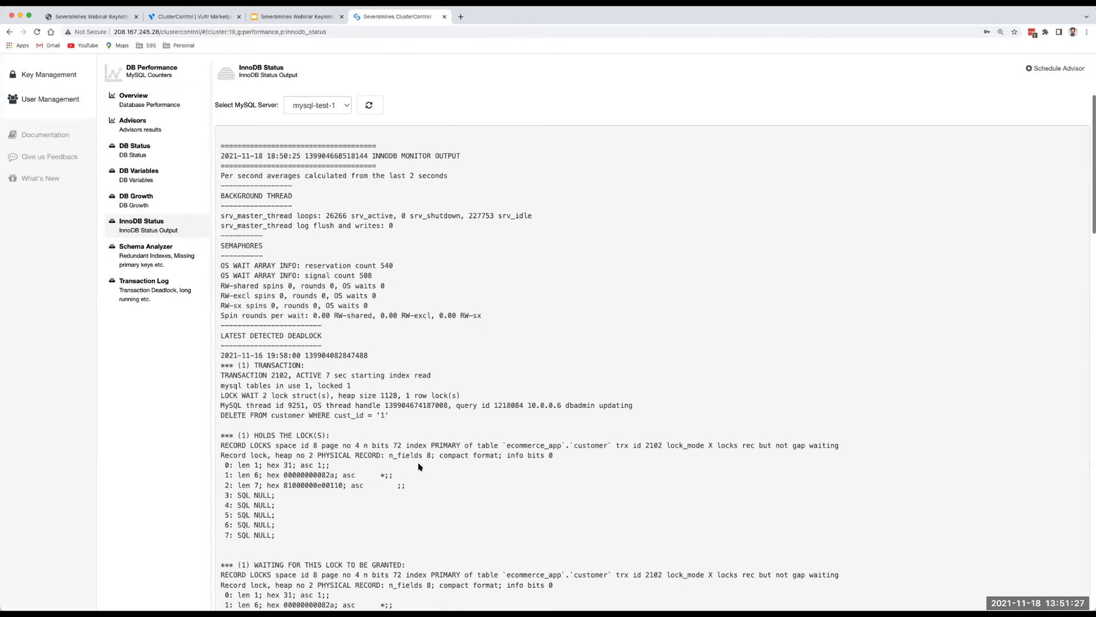
scroll(420, 465, "up", 3)
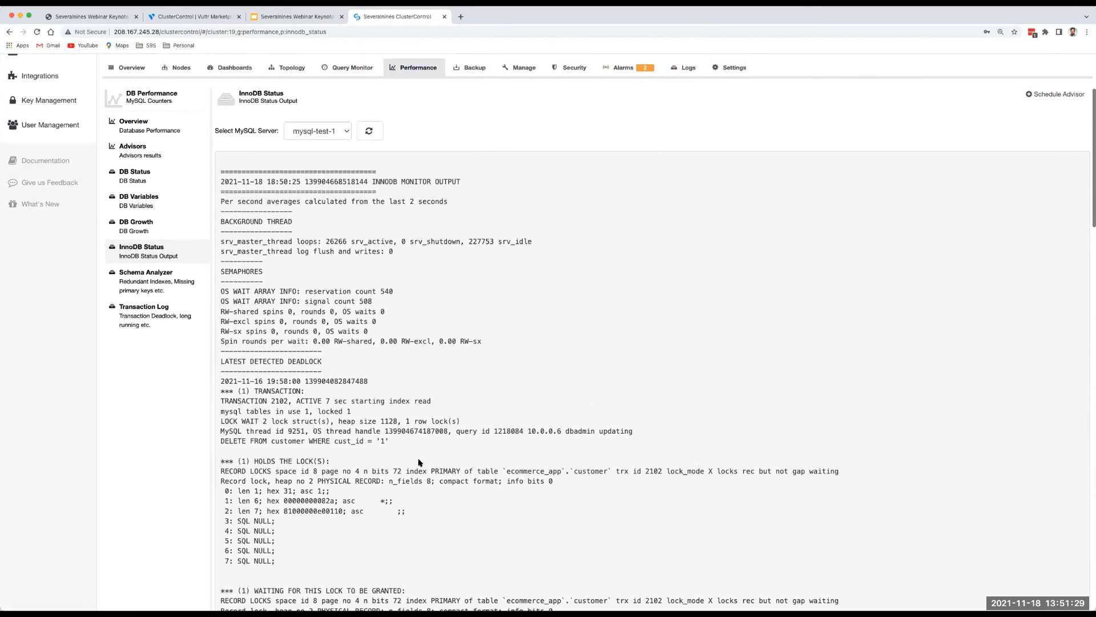
scroll(419, 463, "up", 5)
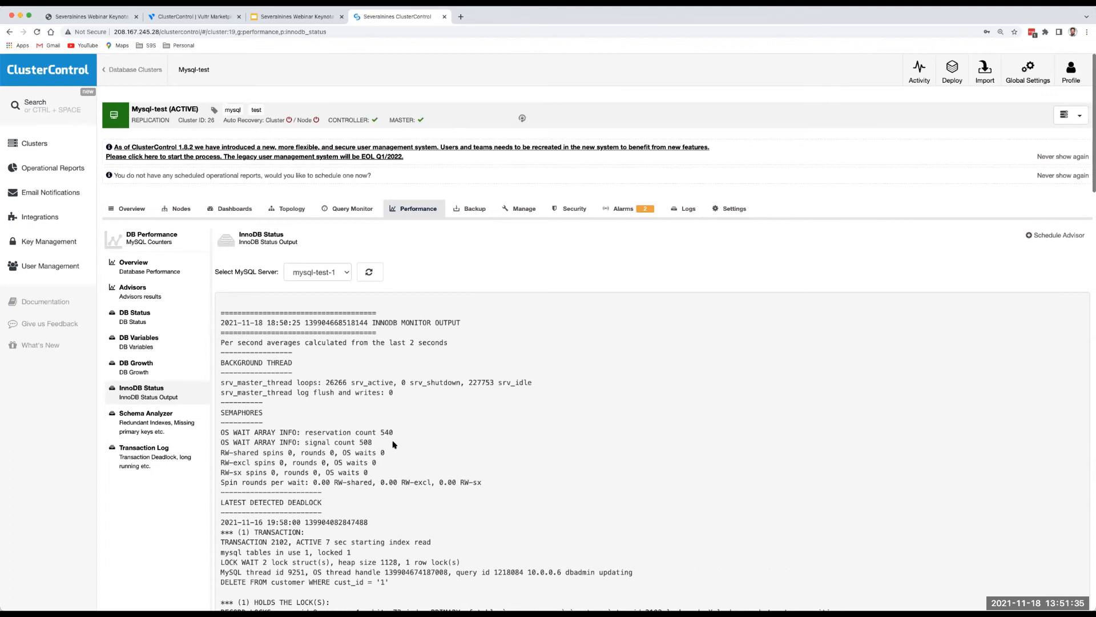
left_click(144, 372)
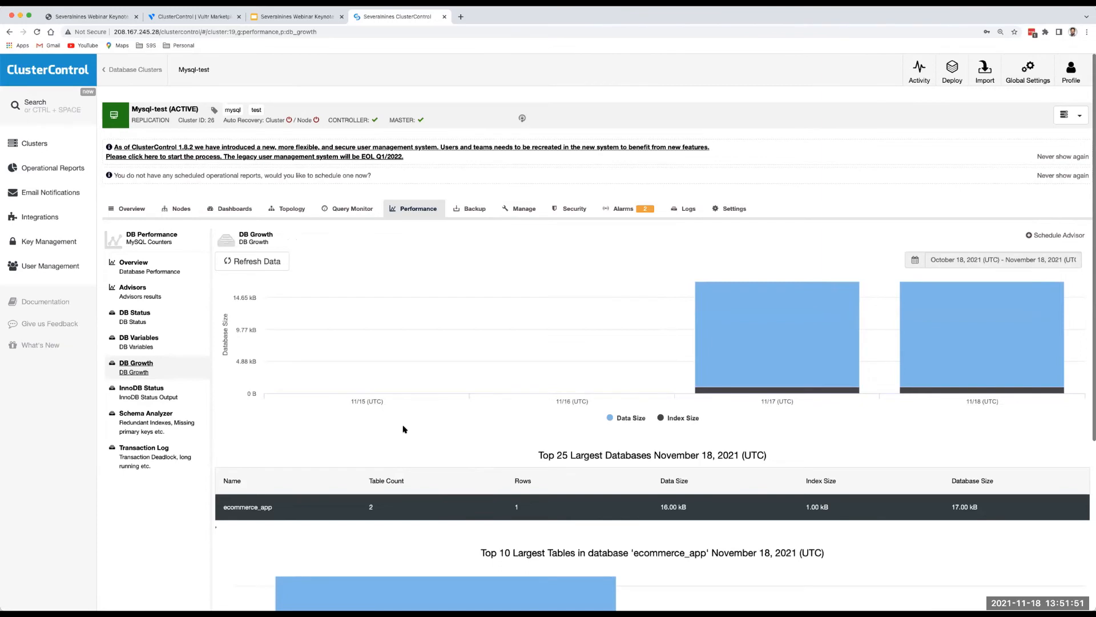
scroll(402, 429, "down", 1)
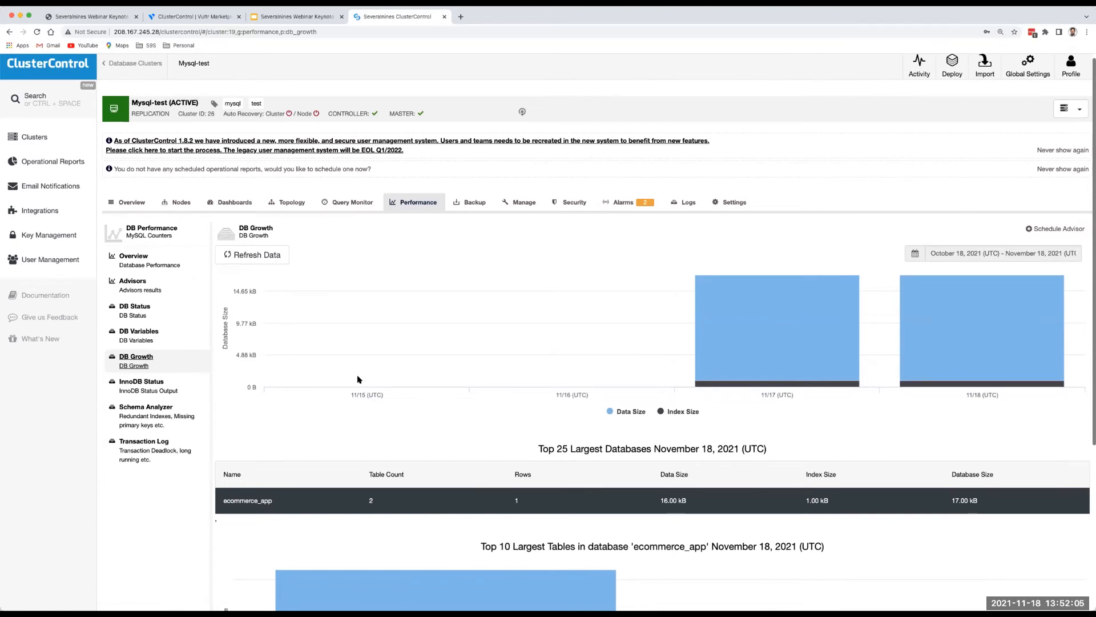
scroll(374, 272, "up", 1)
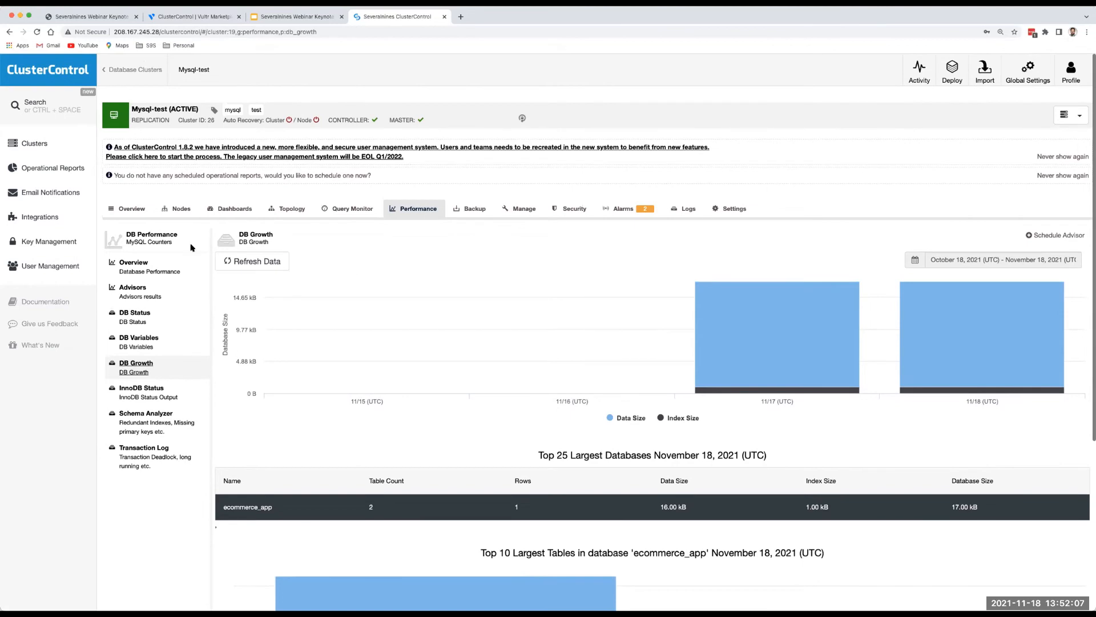
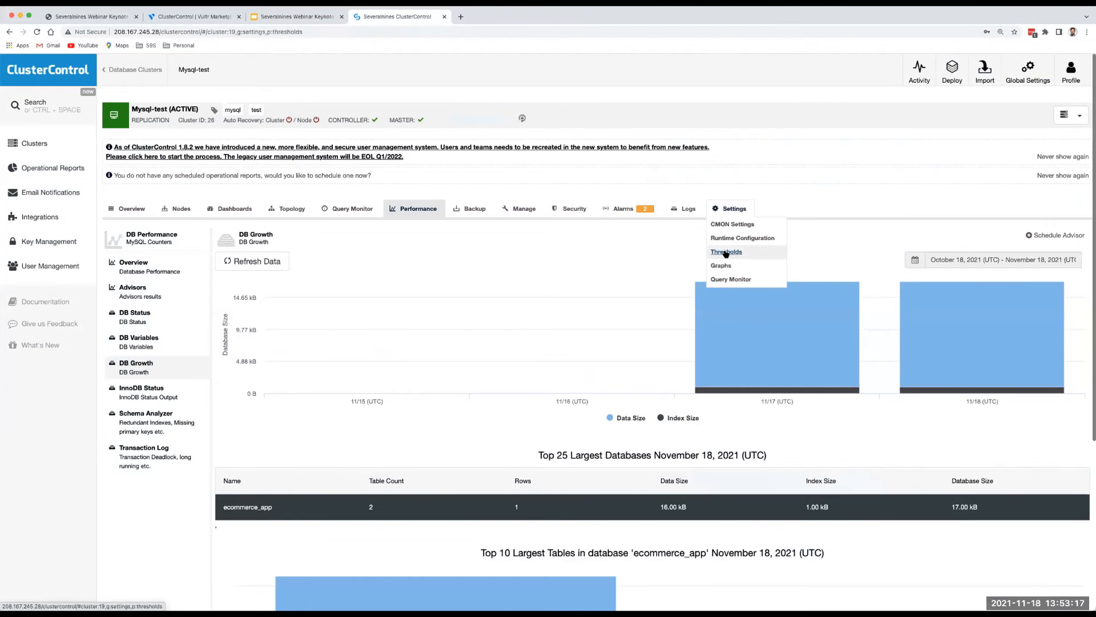
Review the warning and critical alarm thresholds, such as CPU Utilization at 80% and 90%, highlighting the Disk Space Utilization row.
left_click(725, 252)
scroll(639, 332, "down", 1)
scroll(638, 332, "down", 1)
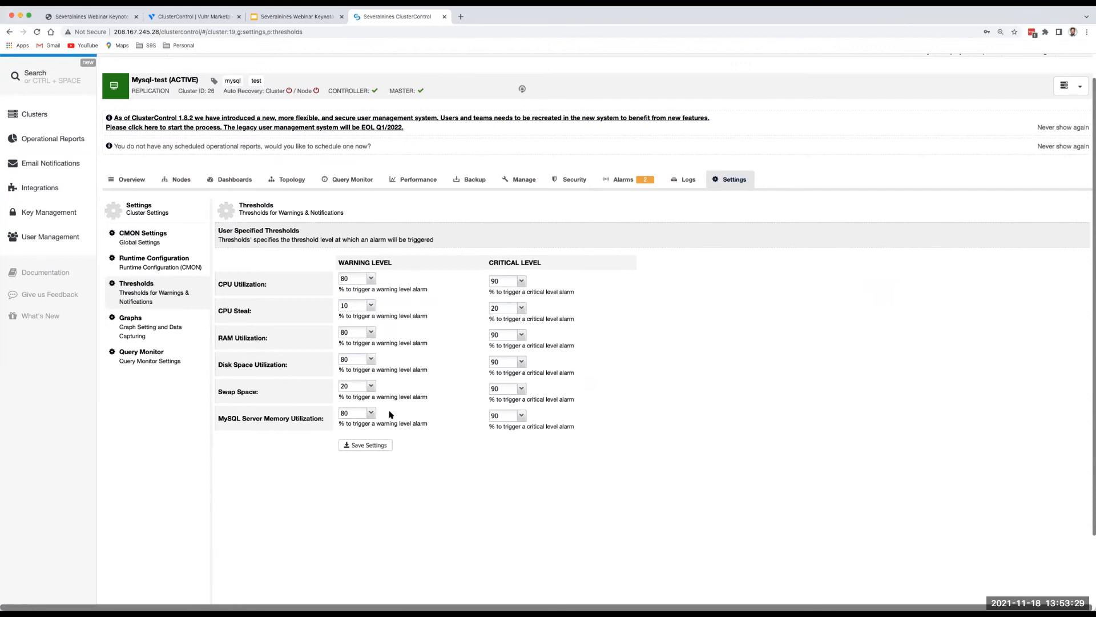
scroll(415, 414, "up", 1)
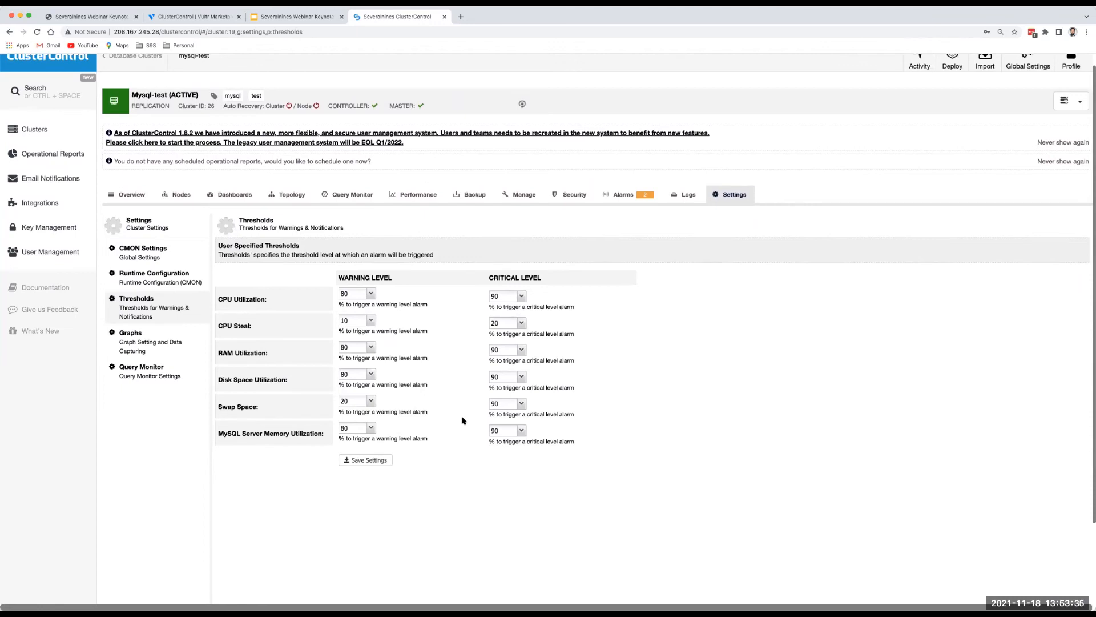
triple_click(238, 381)
Search the runtime configuration for 'replica' and inspect max_replication_lag's value of 10.
mouse_move(731, 196)
left_click(734, 226)
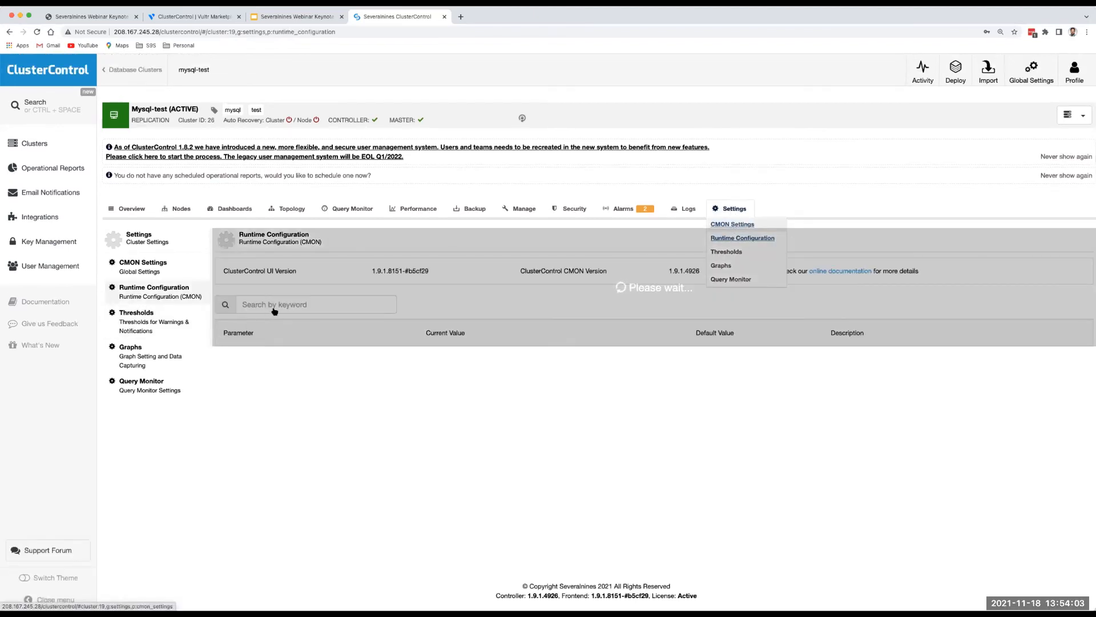
left_click(274, 306)
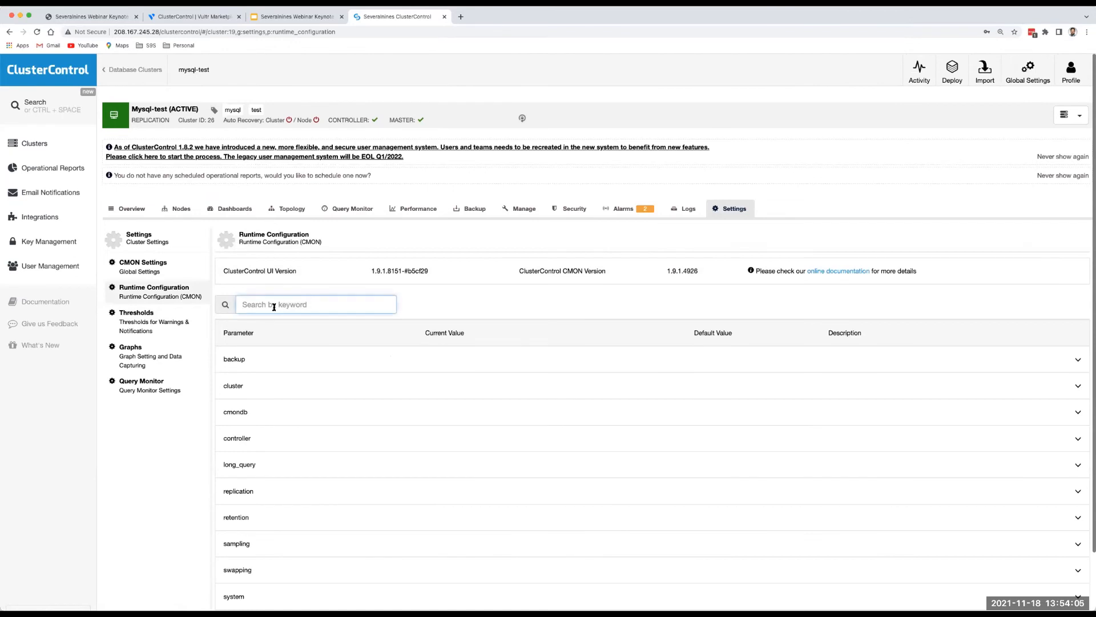
type("replica")
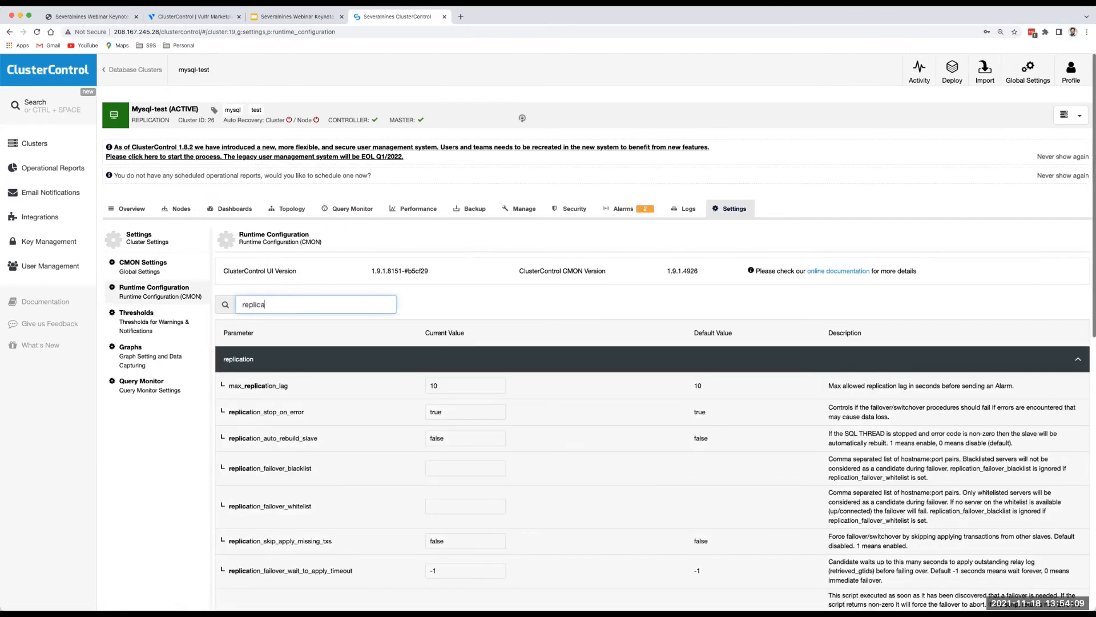
scroll(329, 429, "down", 2)
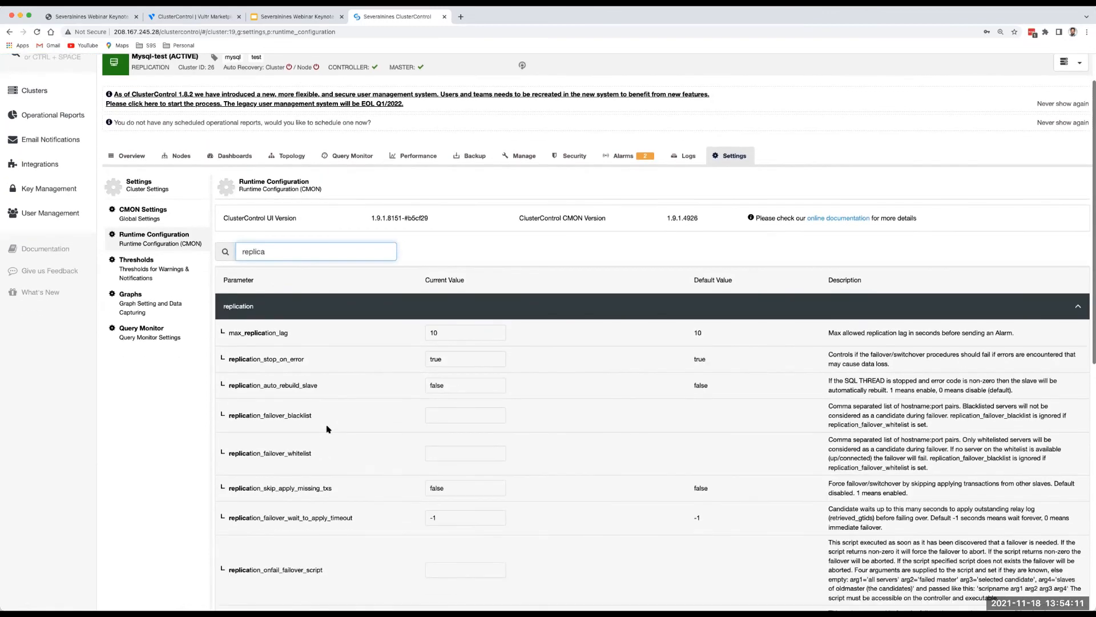
scroll(329, 429, "down", 1)
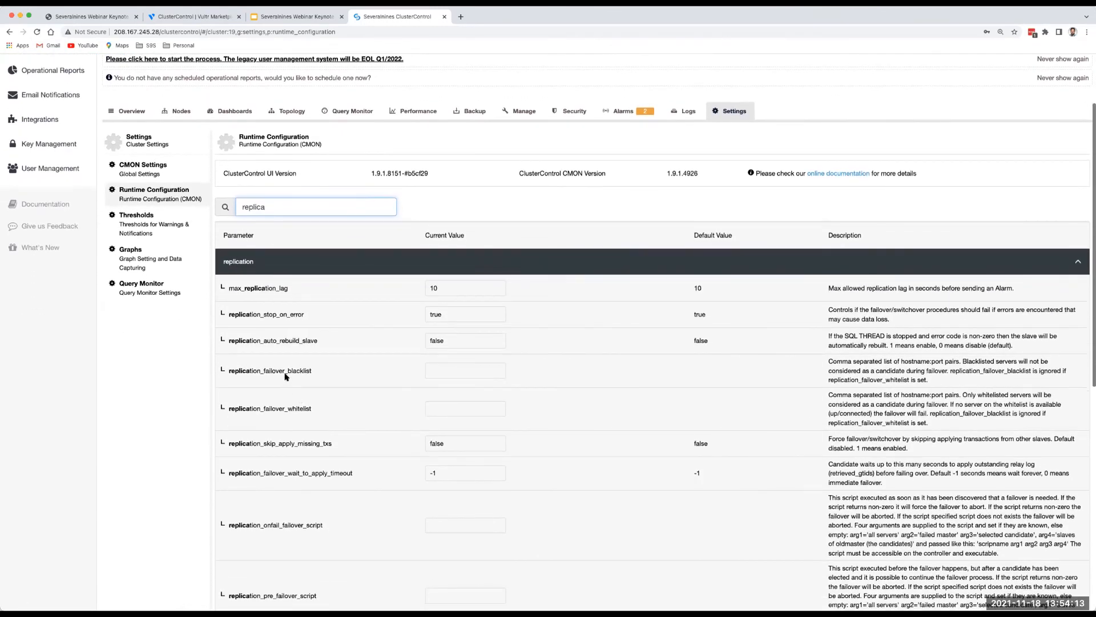
left_click(438, 288)
Change the search to 'rebuil' to show replication_auto_rebuild_slave, currently false.
scroll(279, 315, "down", 1)
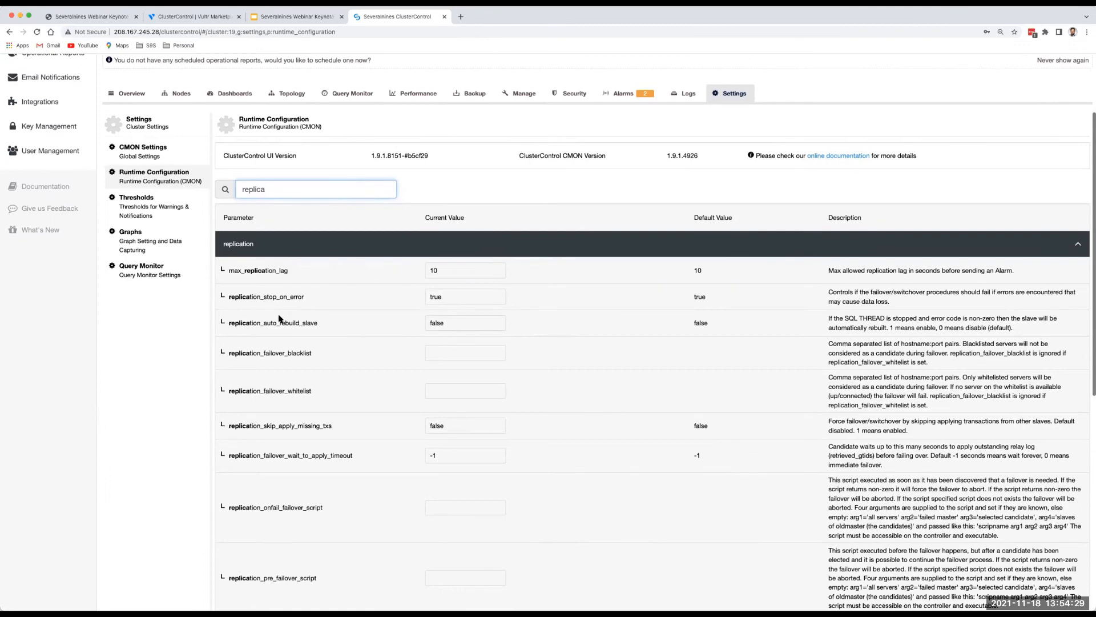
scroll(279, 318, "up", 5)
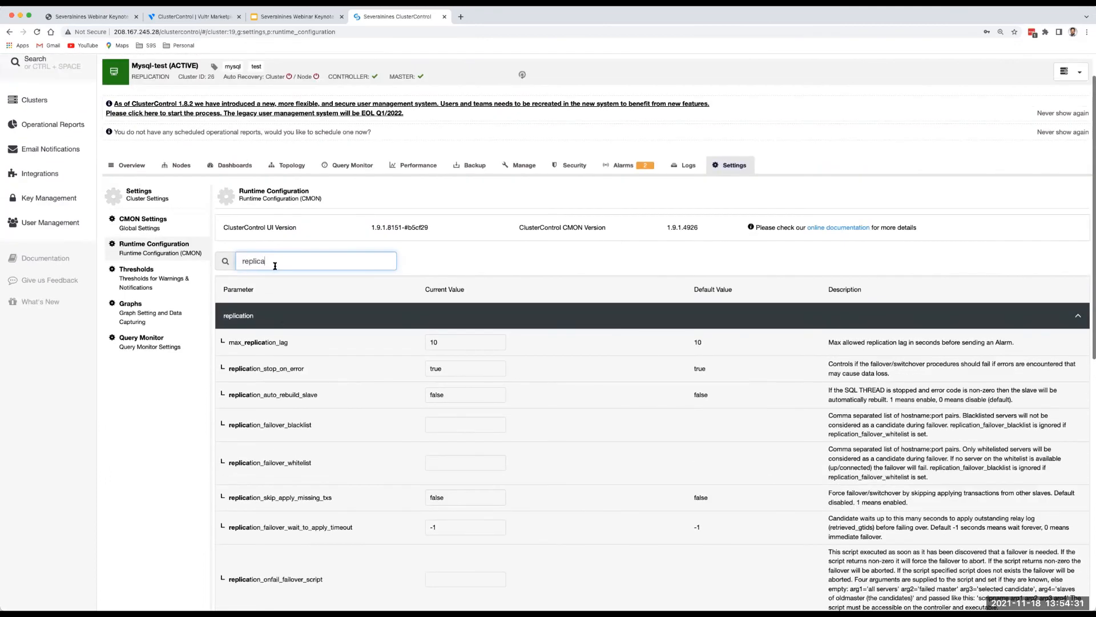
double_click(256, 262)
type("rebuil")
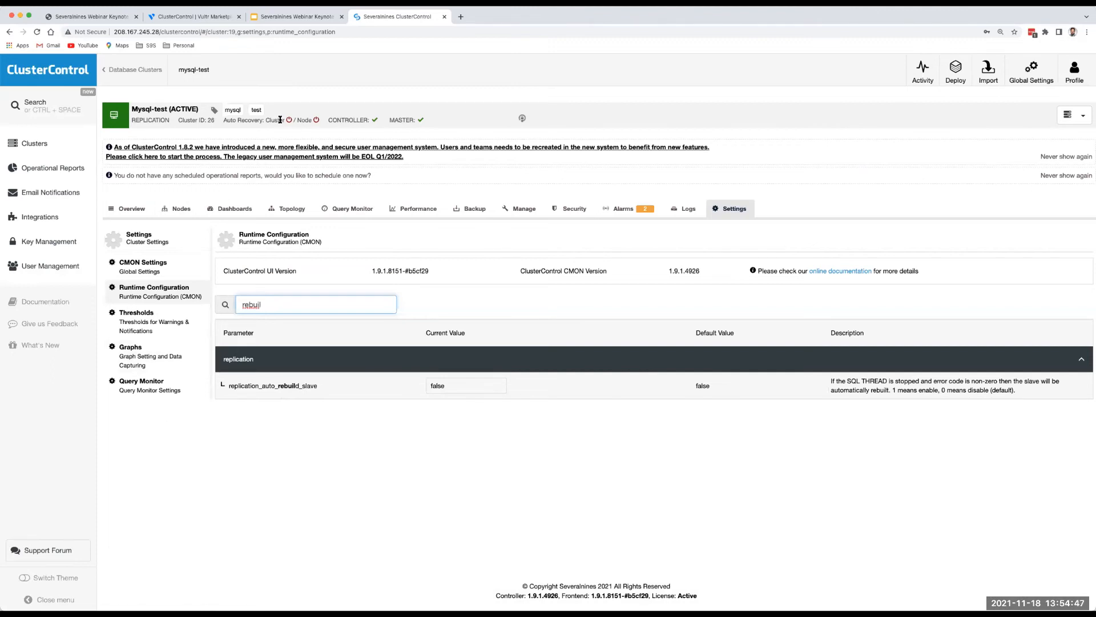
left_click_drag(227, 120, 285, 120)
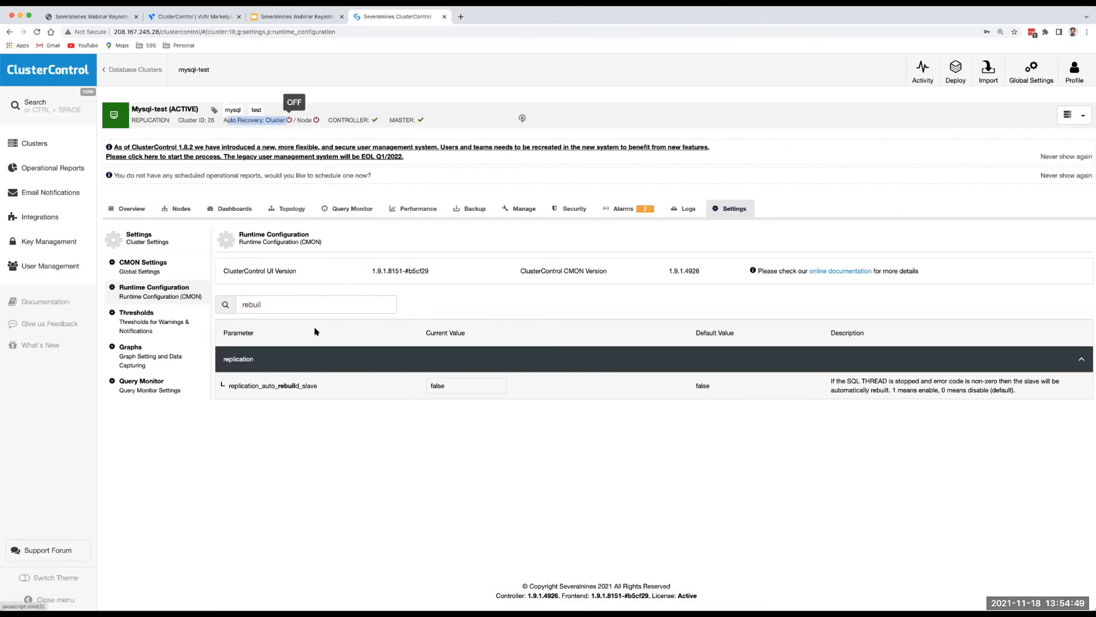
left_click(323, 413)
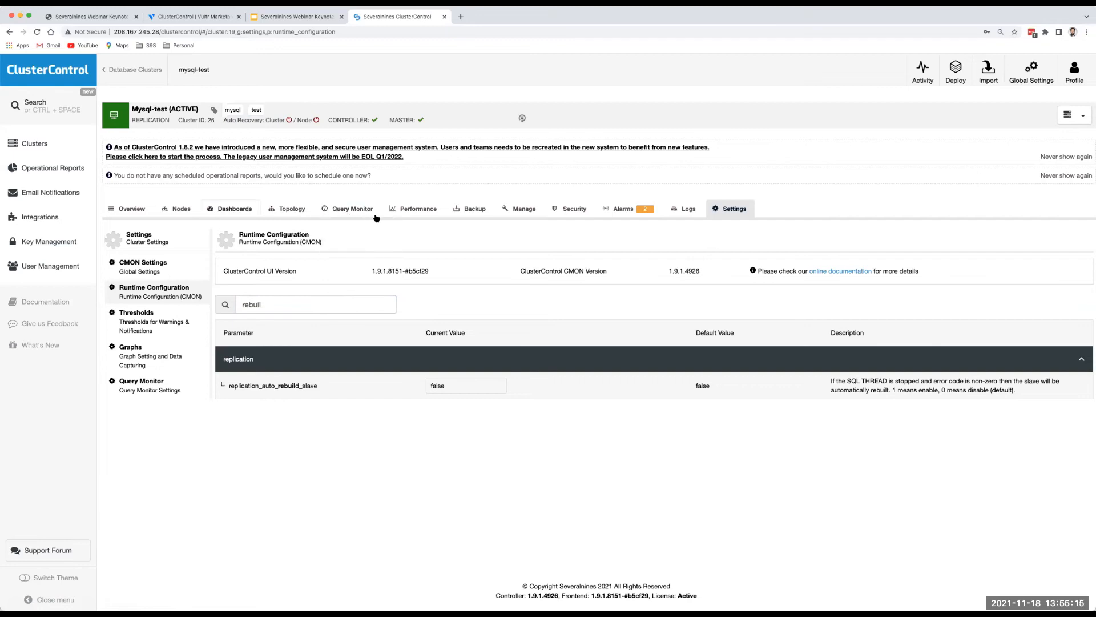
Switch the cluster's monitoring dashboard to Cluster Overview.
left_click(233, 208)
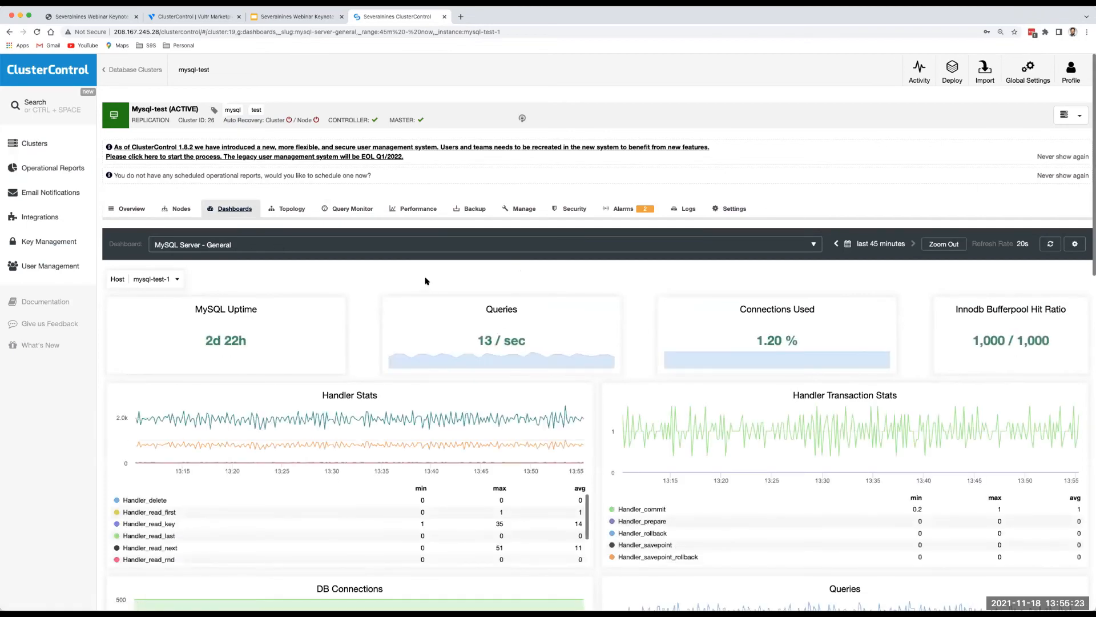
scroll(425, 280, "down", 3)
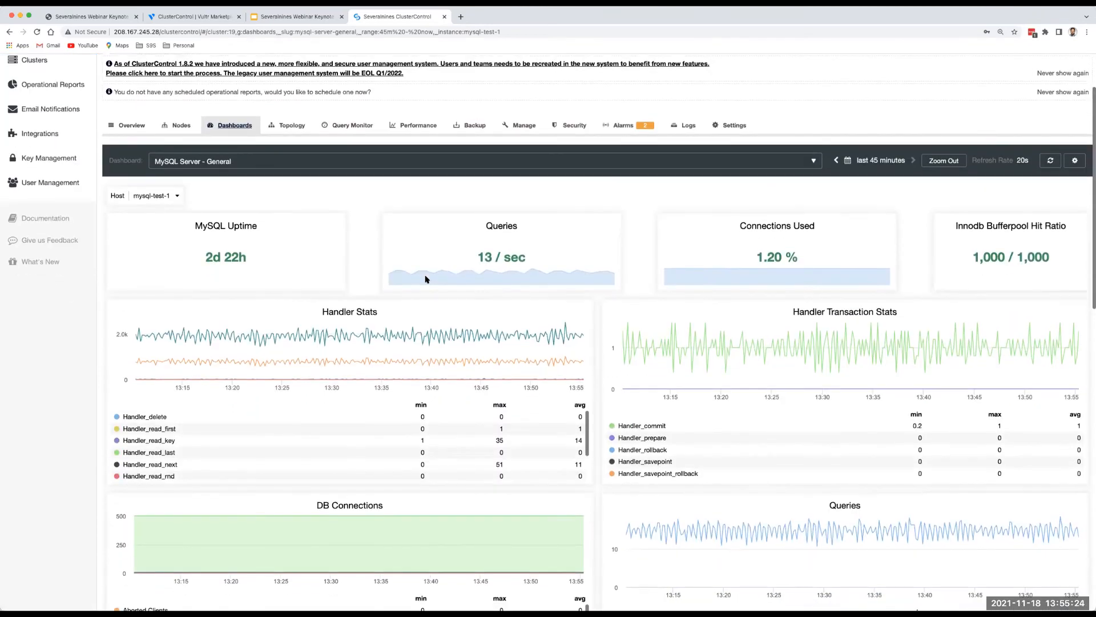
scroll(354, 238, "up", 2)
scroll(353, 237, "up", 1)
left_click(363, 225)
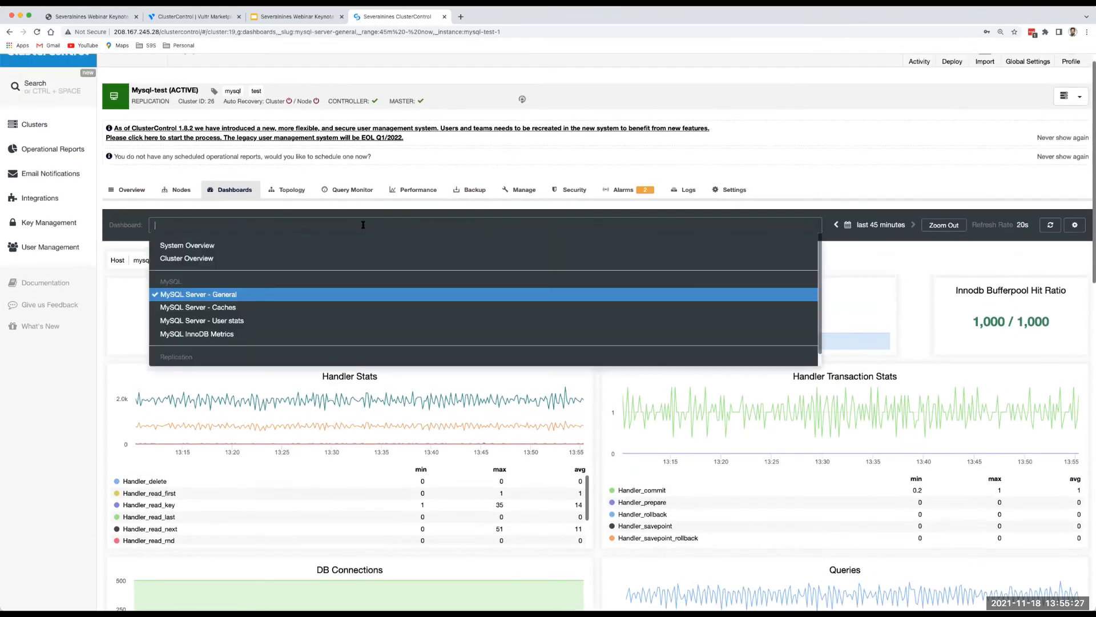
left_click(351, 258)
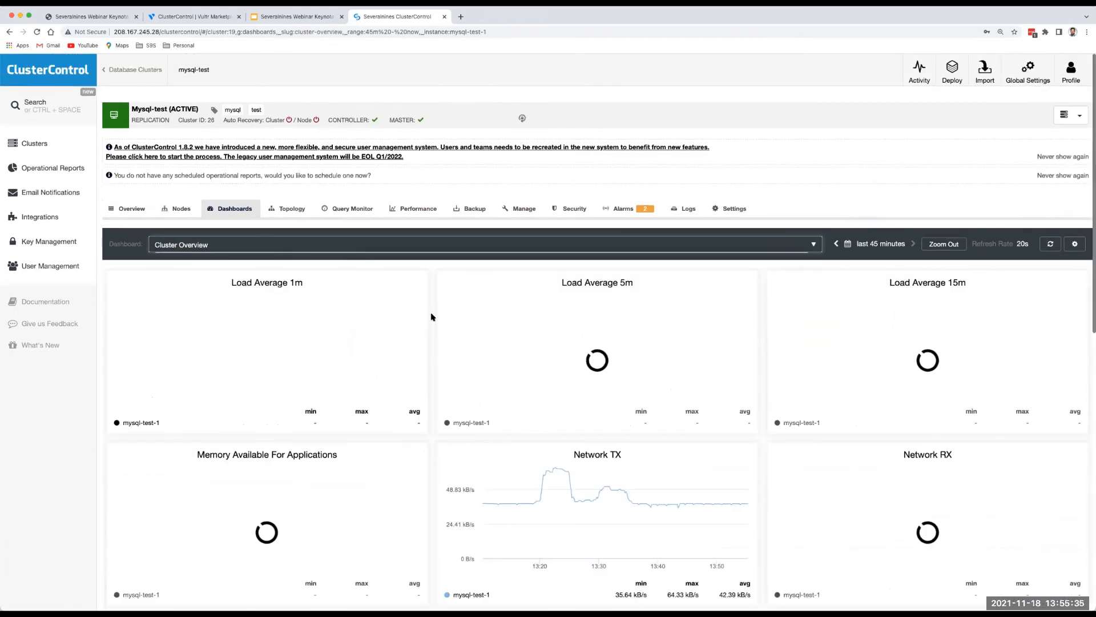
Zoom all Cluster Overview charts to the 13:29–13:39 window from the Disk Read IOPS chart.
scroll(432, 315, "down", 1)
scroll(431, 317, "down", 3)
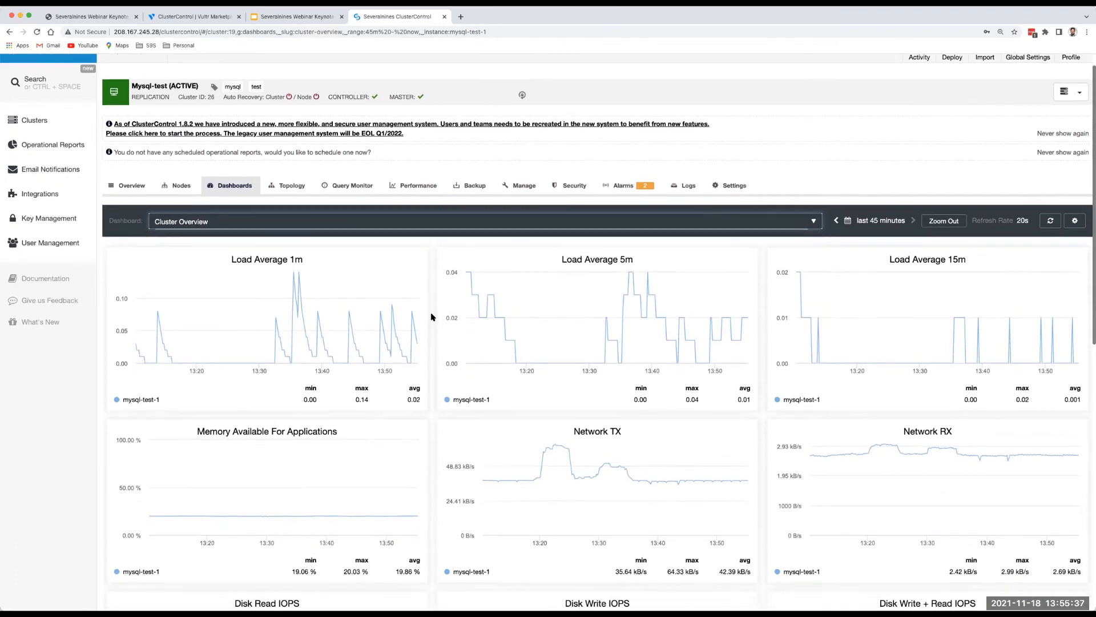
scroll(432, 317, "down", 8)
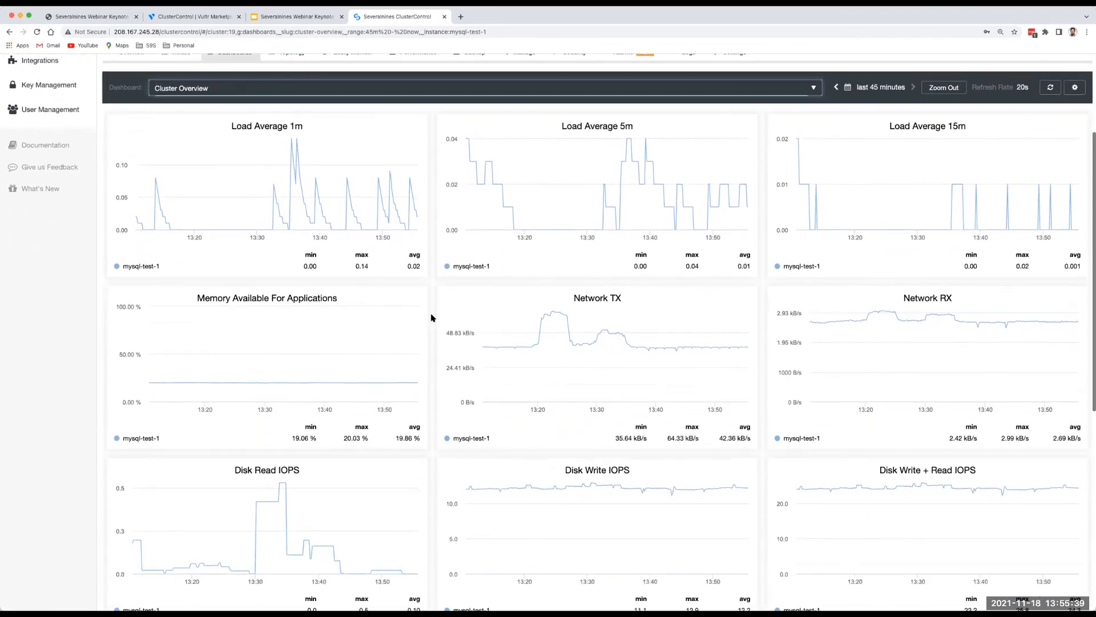
scroll(433, 317, "down", 4)
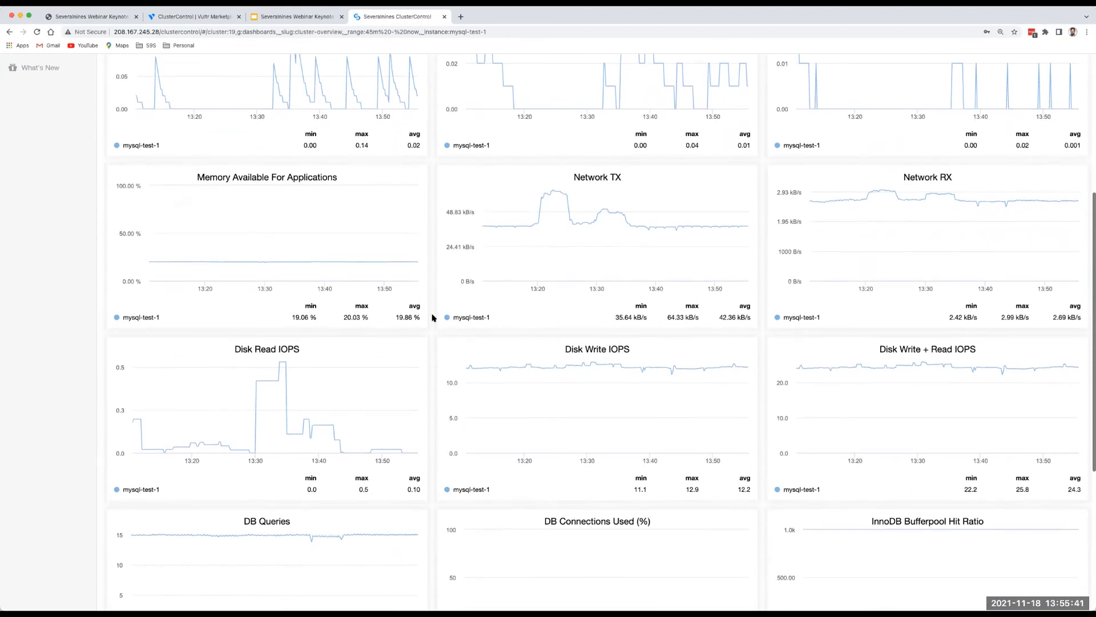
left_click_drag(251, 379, 313, 382)
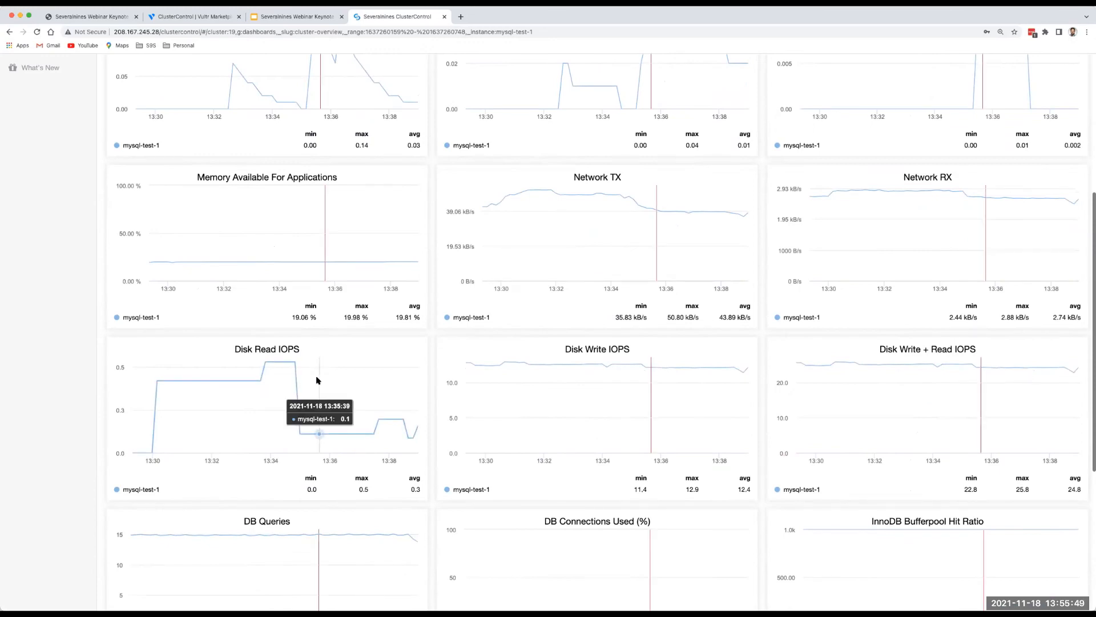
scroll(319, 381, "up", 5)
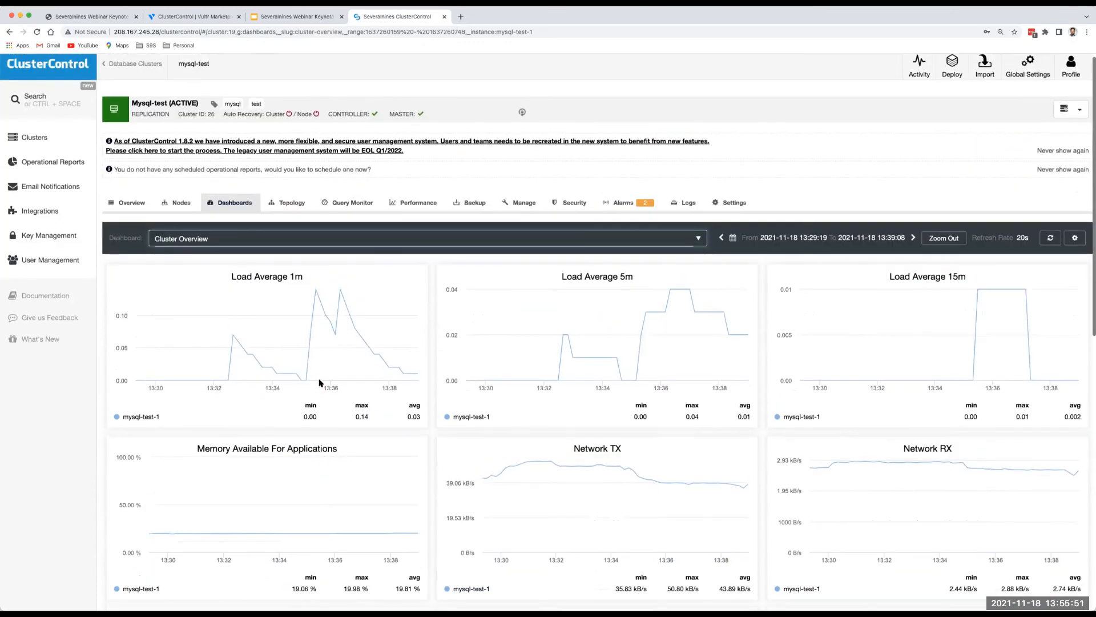
left_click(340, 240)
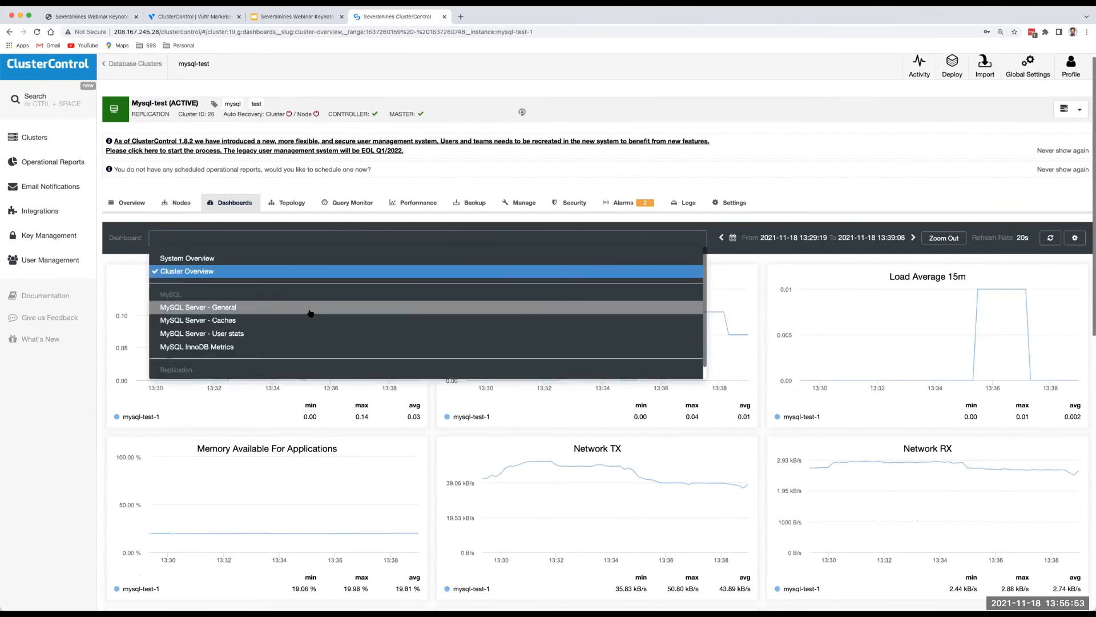
Browse the MySQL InnoDB Metrics dashboard charts, then return to the Database Clusters list.
left_click(302, 346)
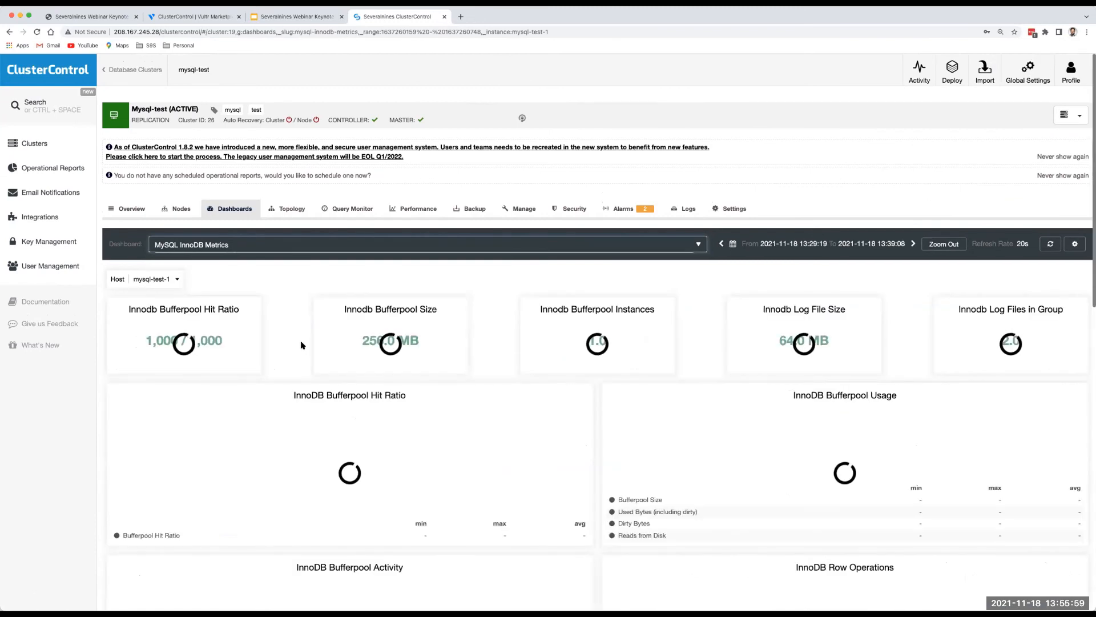
scroll(302, 344, "down", 1)
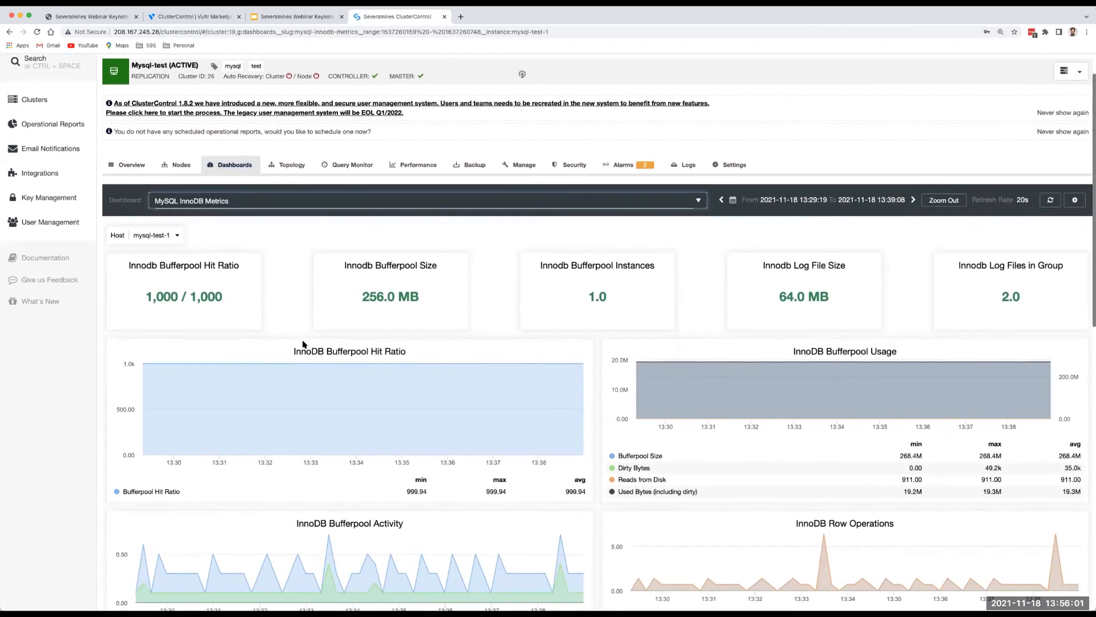
scroll(303, 344, "down", 4)
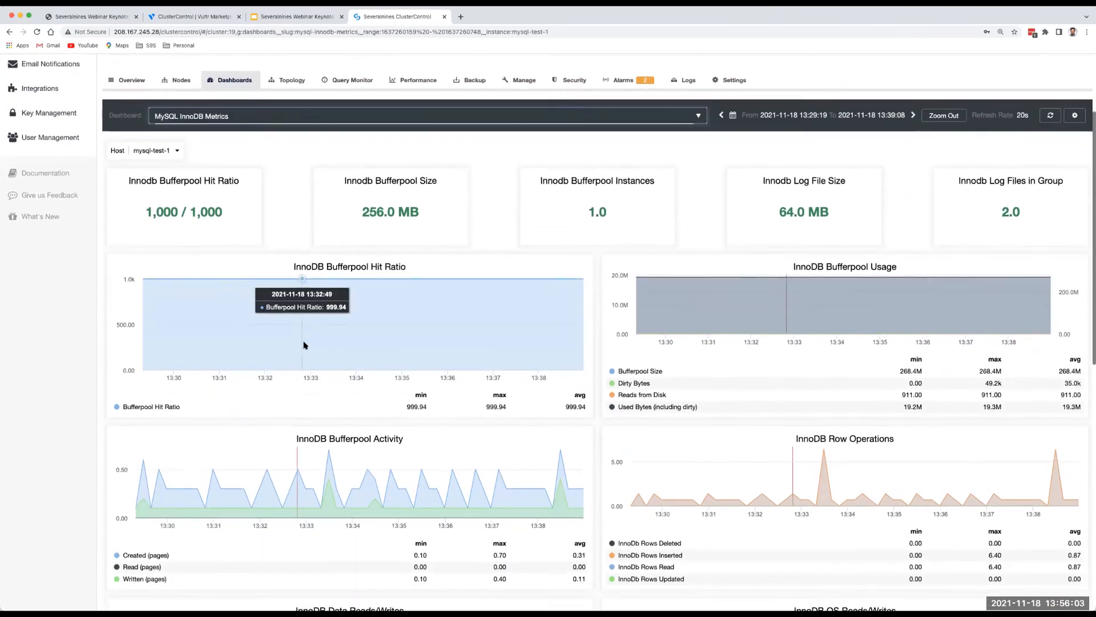
scroll(305, 344, "down", 3)
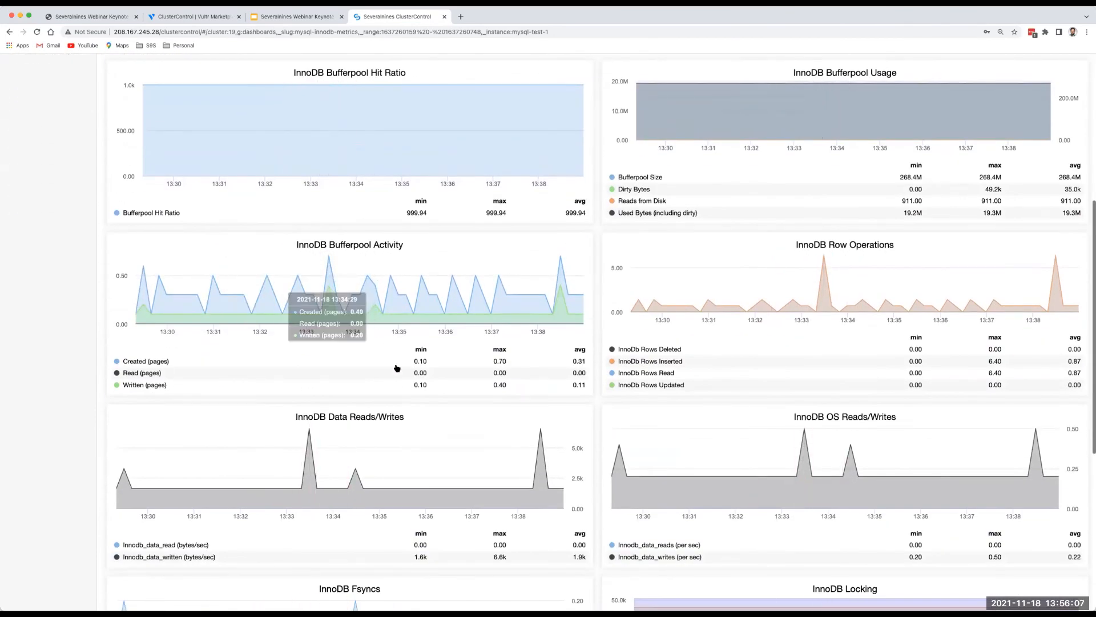
scroll(397, 369, "down", 1)
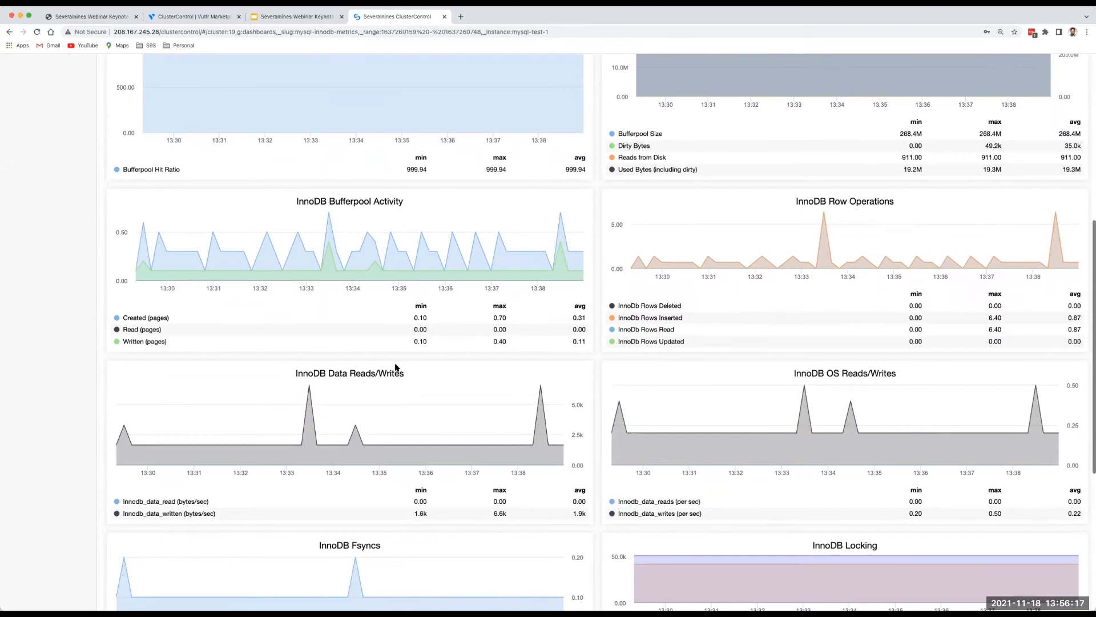
scroll(396, 367, "down", 5)
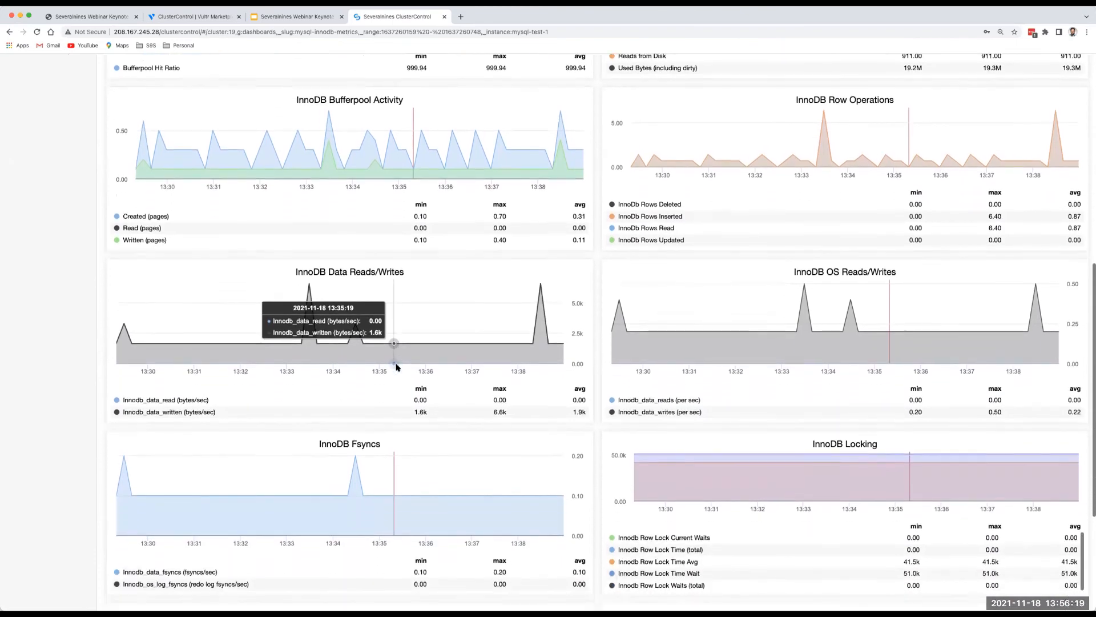
scroll(414, 363, "down", 2)
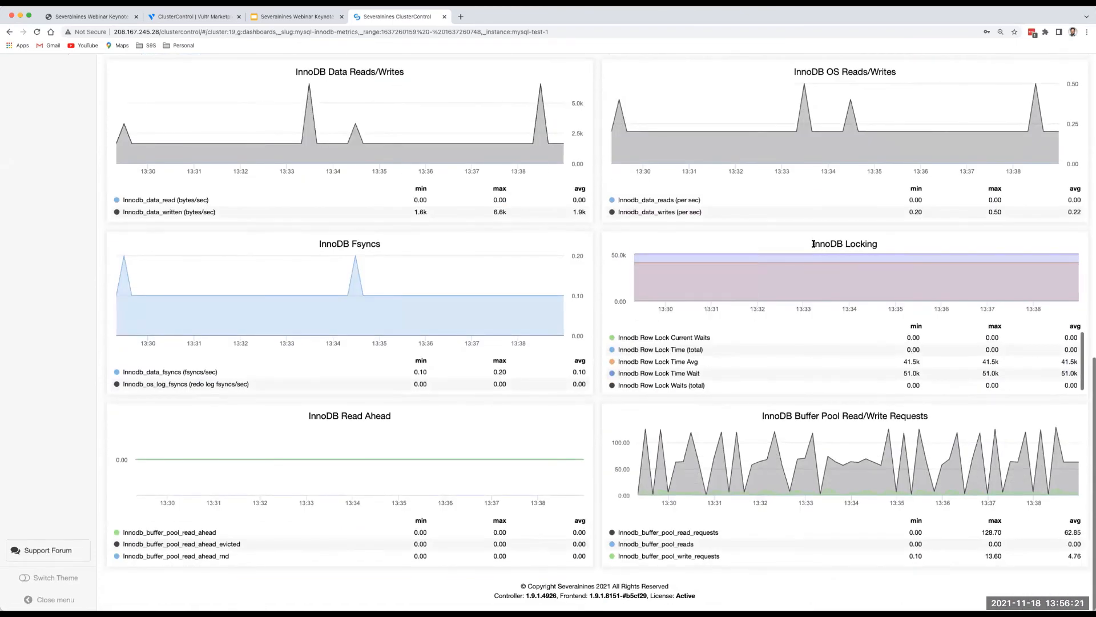
left_click_drag(813, 245, 863, 241)
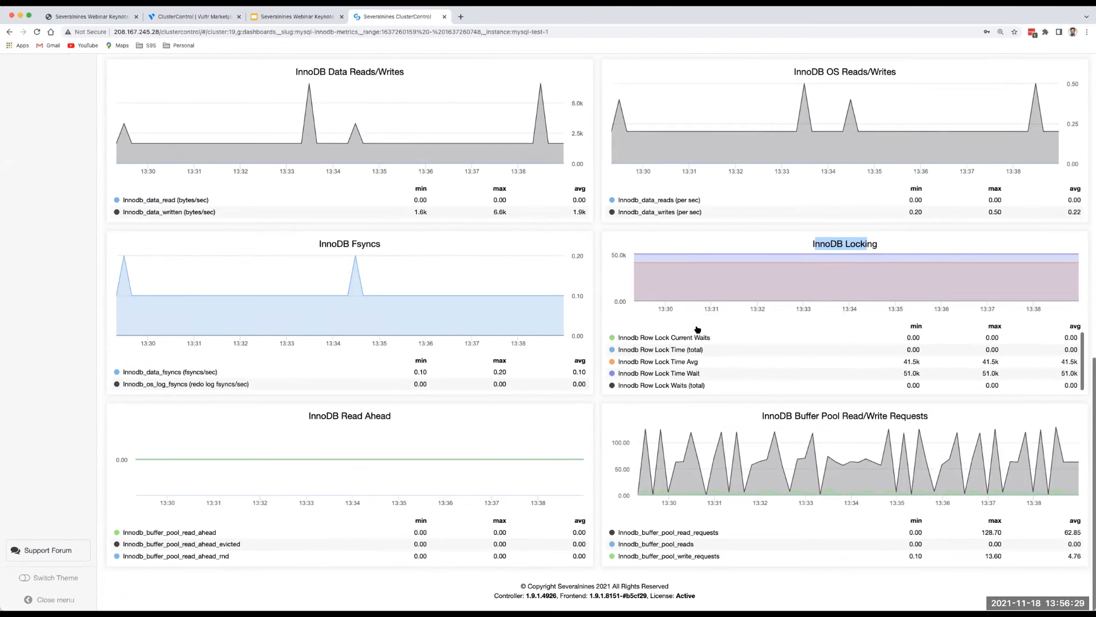
scroll(658, 294, "up", 3)
scroll(659, 293, "up", 10)
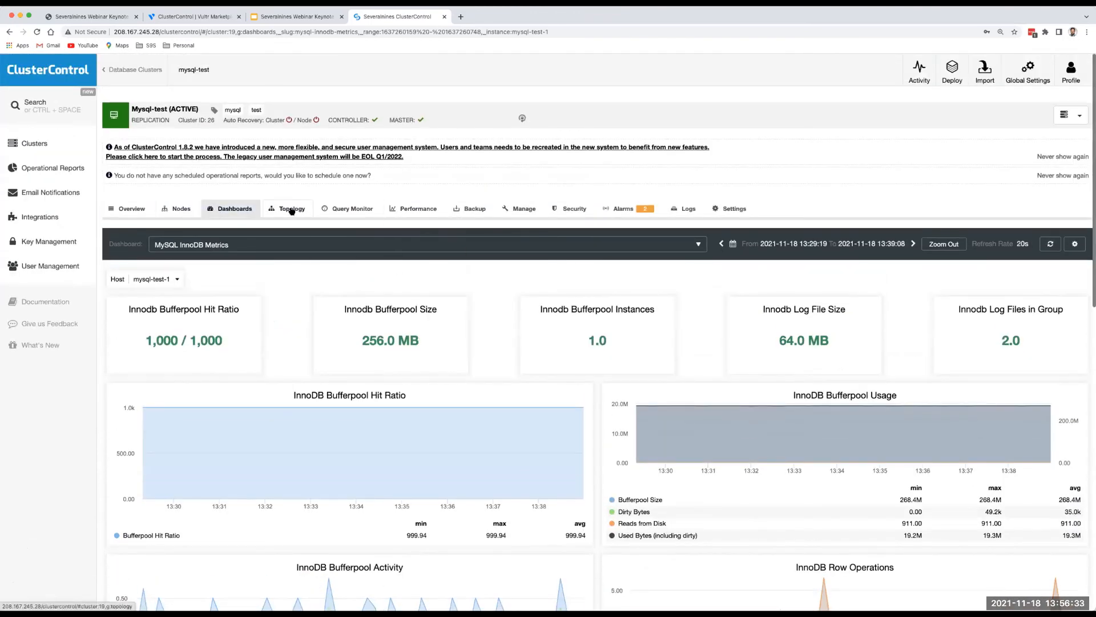
left_click(30, 143)
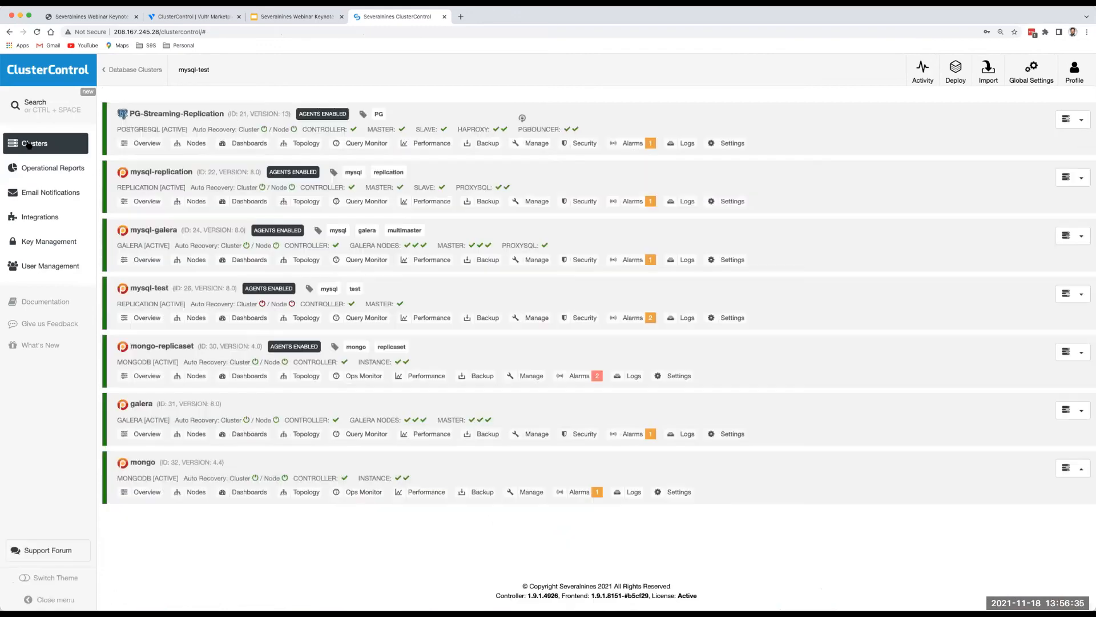
Present the webinar deck full screen from slide 12, 'MySQL benchmark on Vultr'.
left_click(297, 16)
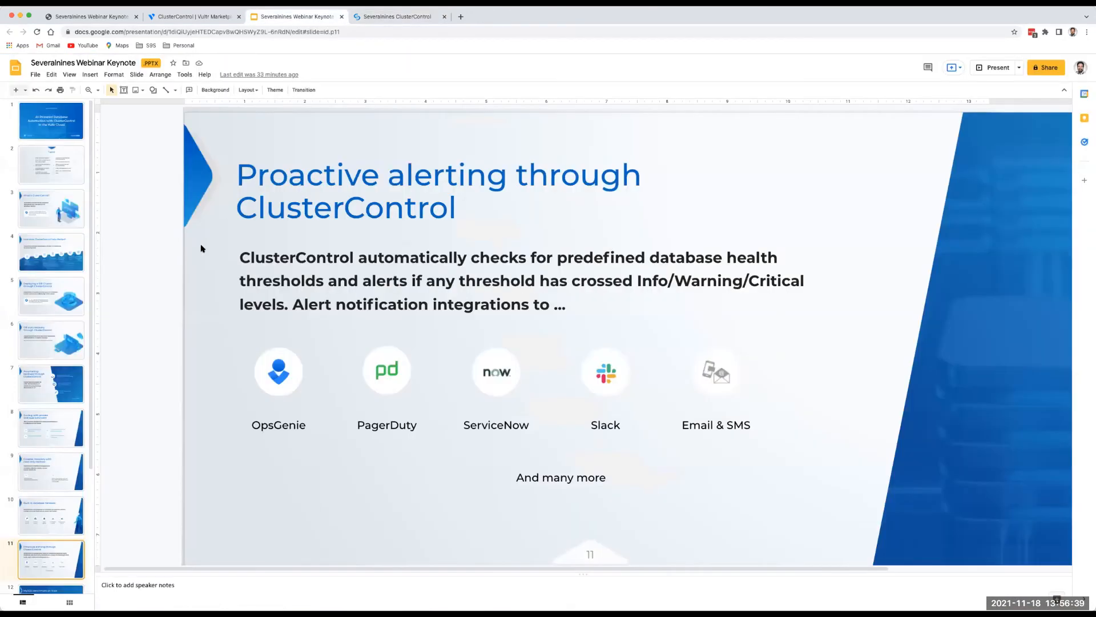
scroll(56, 450, "down", 5)
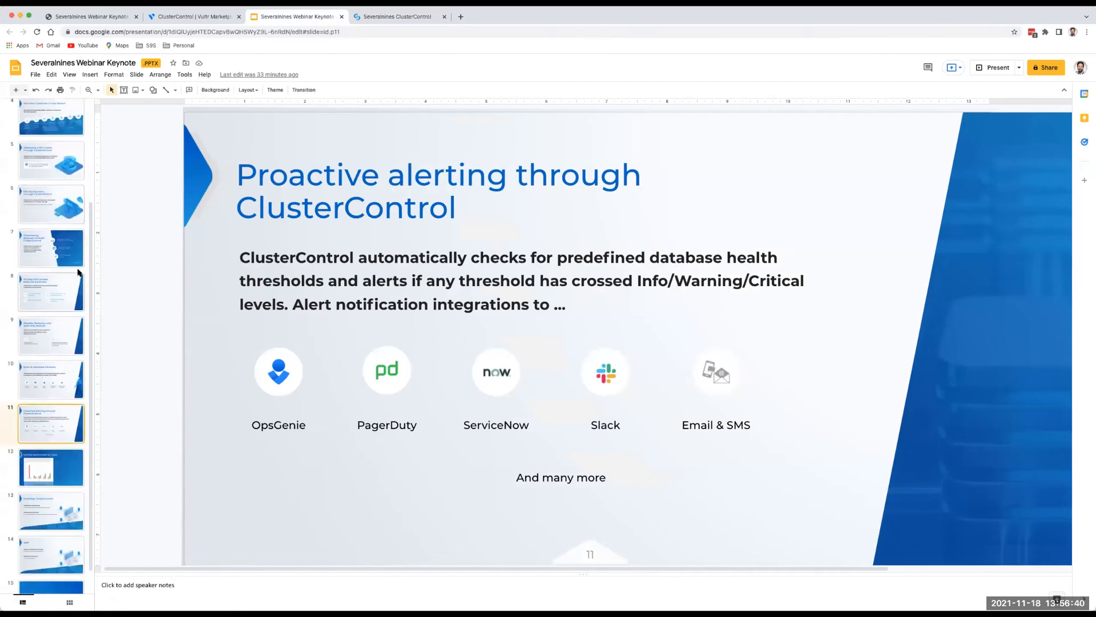
left_click(58, 452)
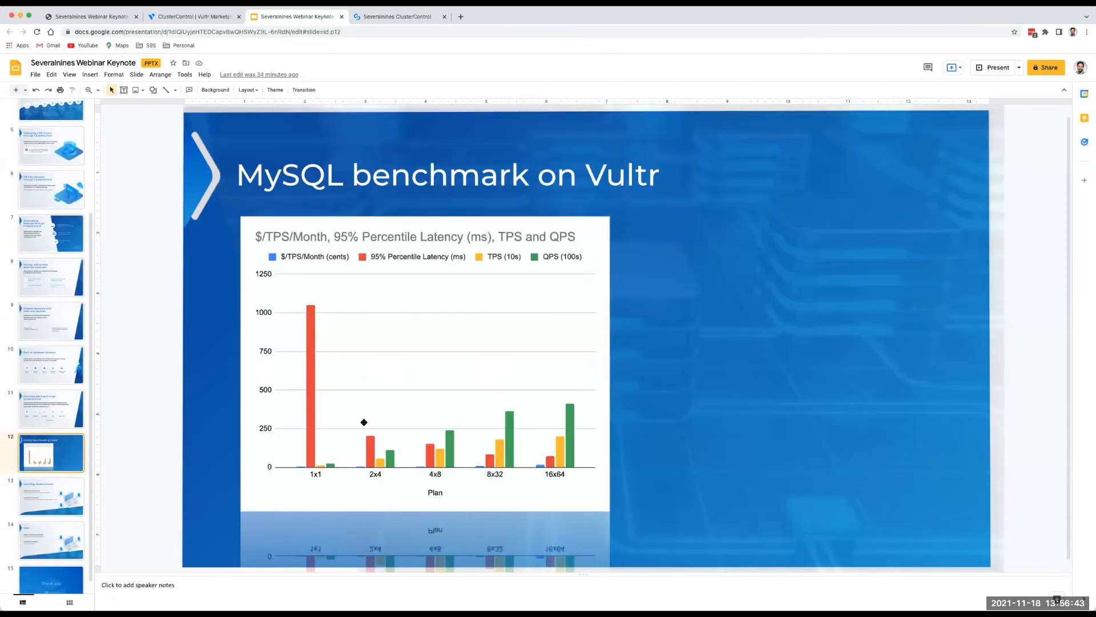
left_click(992, 57)
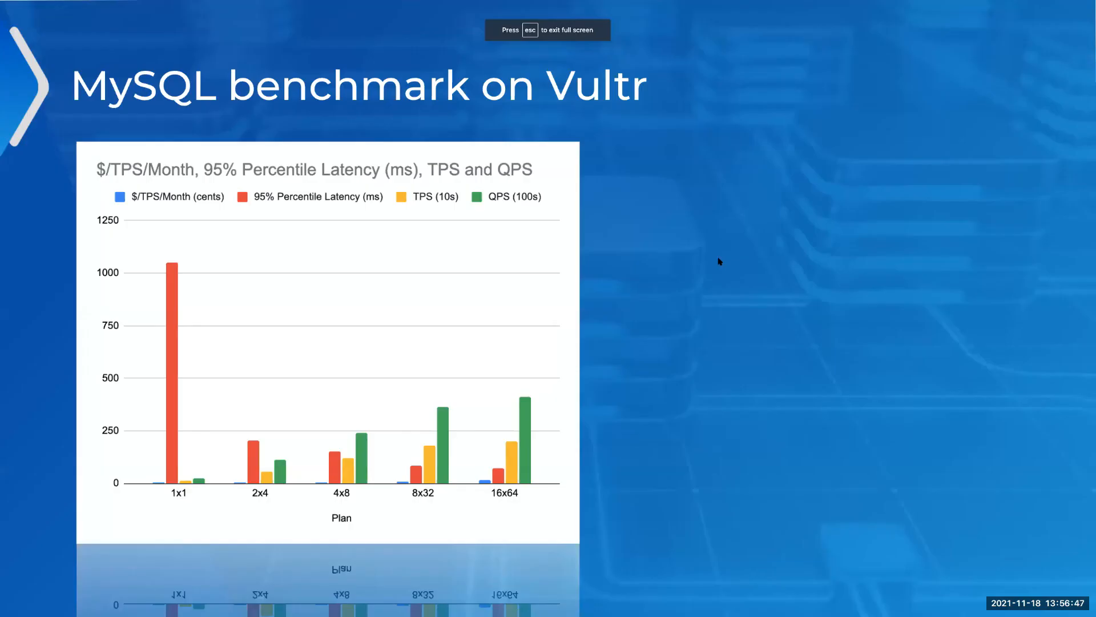